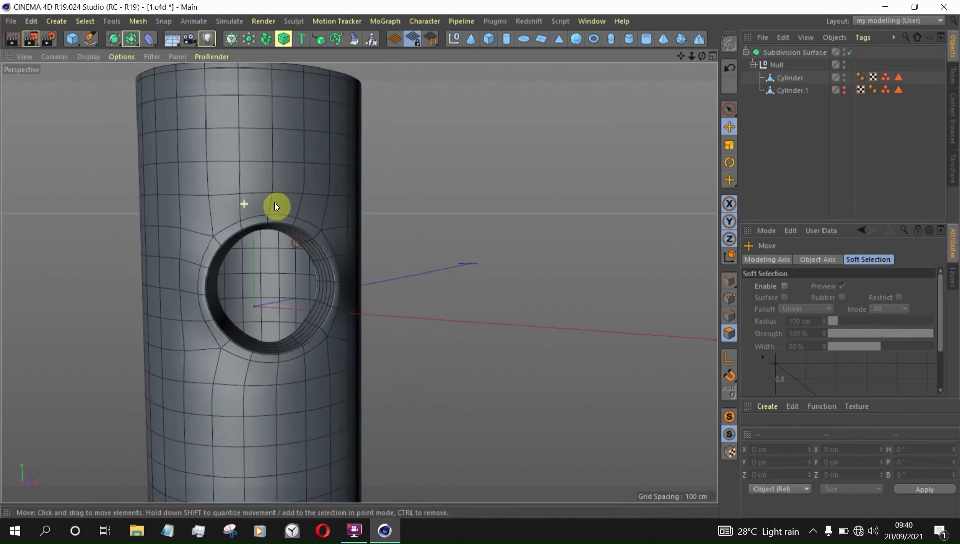
# Hide the Cylinder object and make Cylinder.1 visible in the viewport
pyautogui.keyDown('alt'); pyautogui.click(843, 76); pyautogui.keyUp('alt')
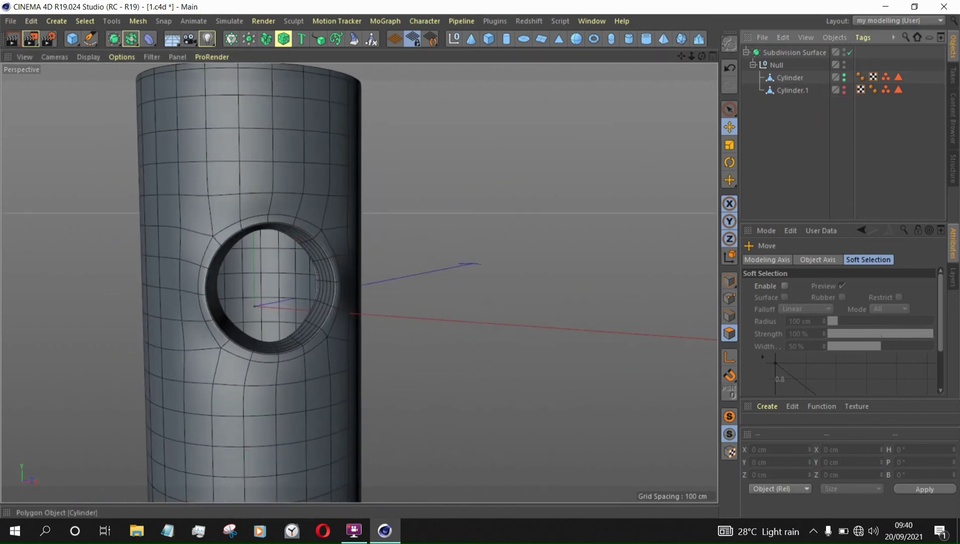
pyautogui.keyDown('alt'); pyautogui.click(843, 76); pyautogui.keyUp('alt')
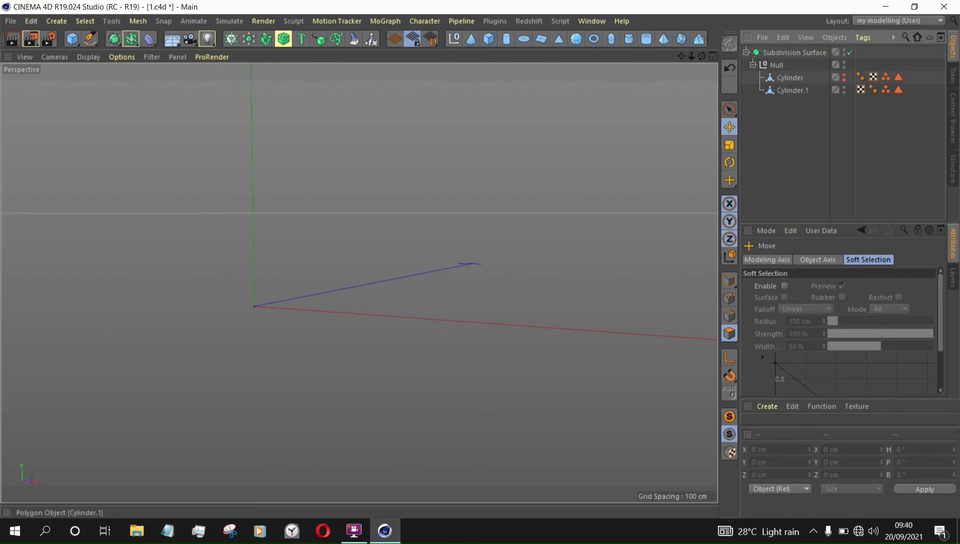
pyautogui.click(842, 90)
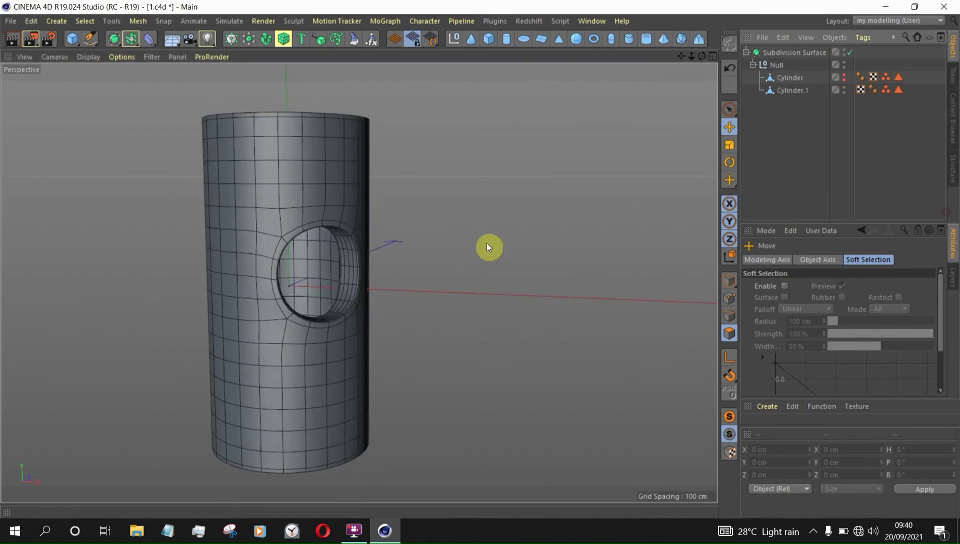
# Set the perspective view's display mode to Gouraud Shading and examine the hole in Cylinder.1
pyautogui.keyDown('alt'); pyautogui.moveTo(304, 248); pyautogui.dragTo(297, 302); pyautogui.keyUp('alt')
pyautogui.click(98, 58)
pyautogui.click(116, 75)
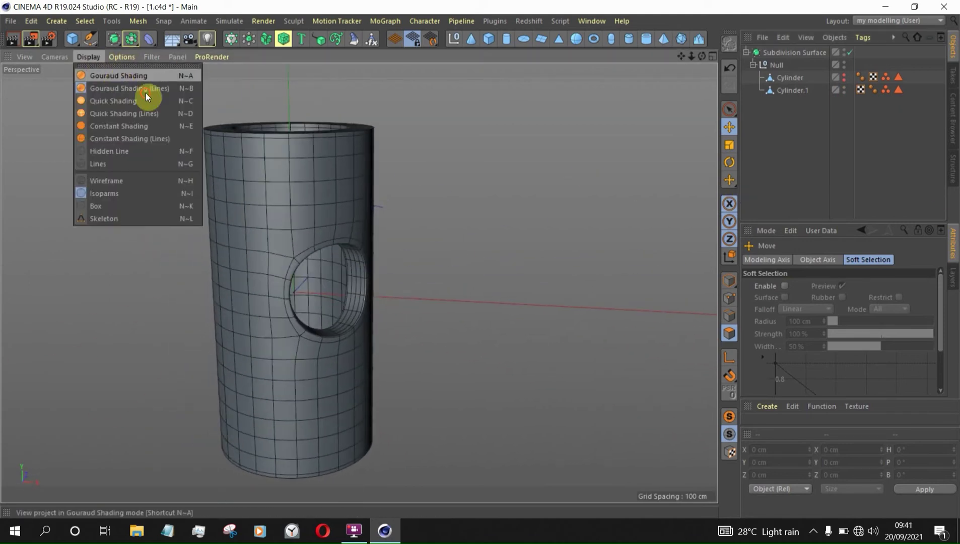
pyautogui.scroll(3, 351, 259)
pyautogui.moveTo(337, 230)
pyautogui.keyDown('alt'); pyautogui.mouseDown()
pyautogui.moveTo(262, 189)
pyautogui.moveTo(184, 193)
pyautogui.moveTo(135, 214)
pyautogui.moveTo(283, 268)
pyautogui.moveTo(420, 235)
pyautogui.moveTo(338, 216)
pyautogui.moveTo(334, 184)
pyautogui.moveTo(289, 171)
pyautogui.moveTo(334, 159)
pyautogui.moveTo(333, 191)
pyautogui.mouseUp(); pyautogui.keyUp('alt')
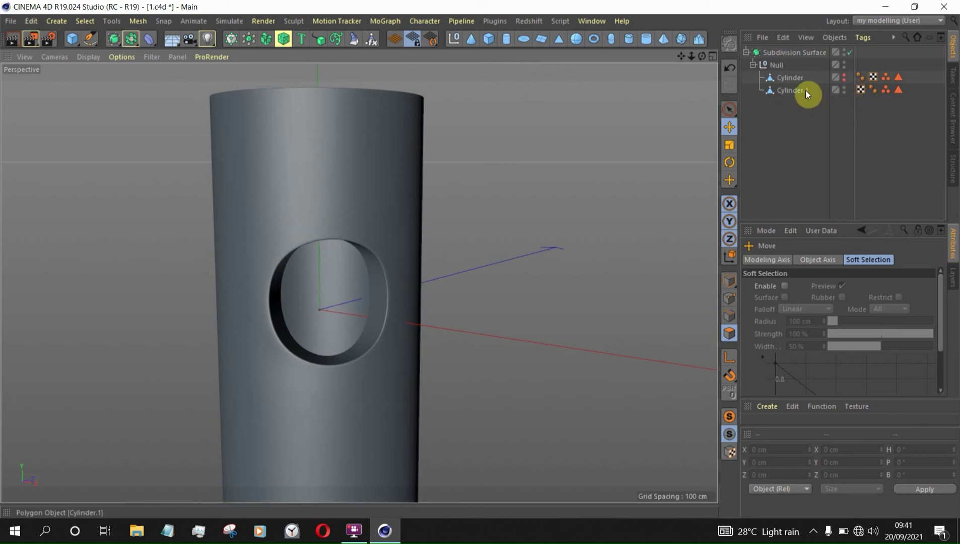
# Select Cylinder.1, examine the mesh flow around its hole, and deselect it with Cylinder hidden
pyautogui.keyDown('alt'); pyautogui.click(844, 78); pyautogui.keyUp('alt')
pyautogui.click(793, 91)
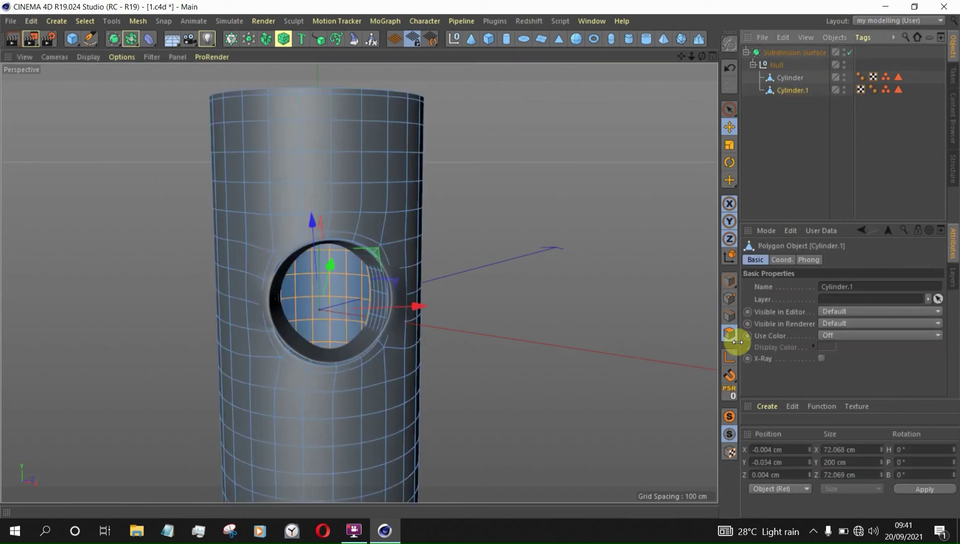
pyautogui.keyDown('alt'); pyautogui.moveTo(422, 253); pyautogui.dragTo(467, 253); pyautogui.keyUp('alt')
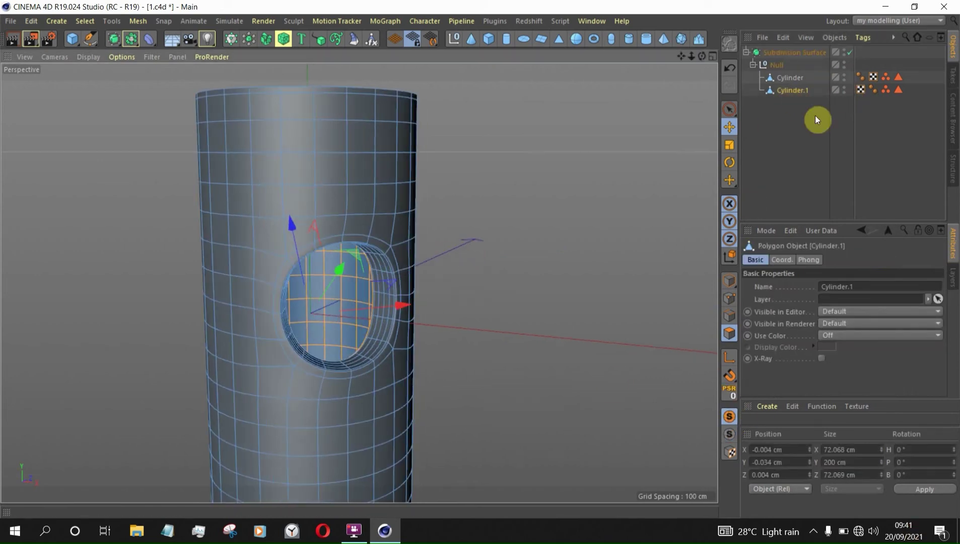
pyautogui.click(844, 78)
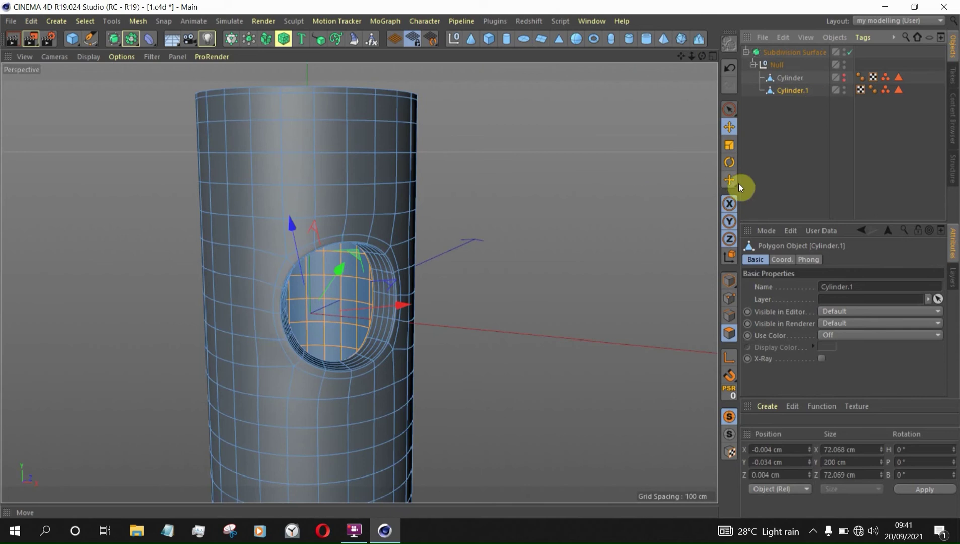
pyautogui.click(600, 254)
pyautogui.keyDown('alt'); pyautogui.moveTo(600, 254); pyautogui.dragTo(544, 167); pyautogui.keyUp('alt')
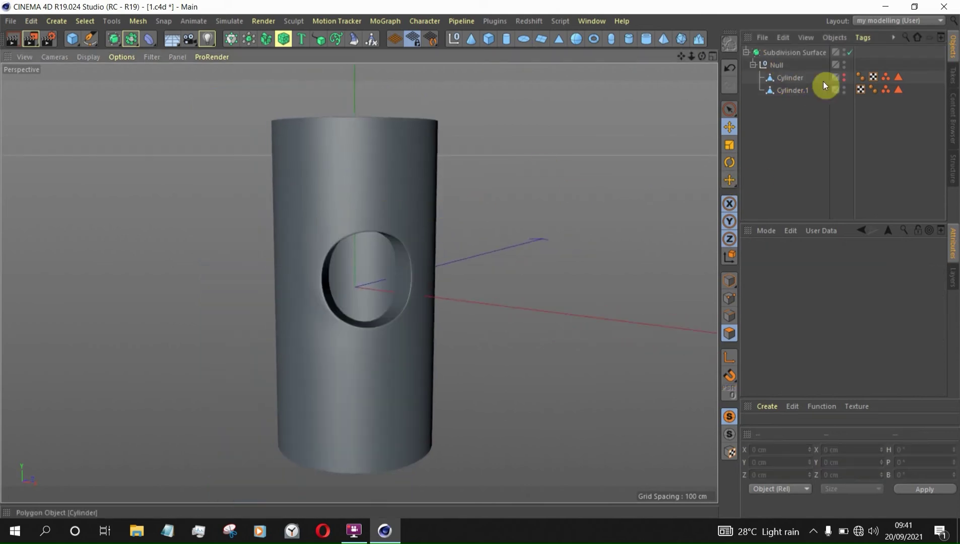
# Switch visibility from Cylinder.1 to Cylinder, select it, and examine the mesh and shading around its hole
pyautogui.click(844, 77)
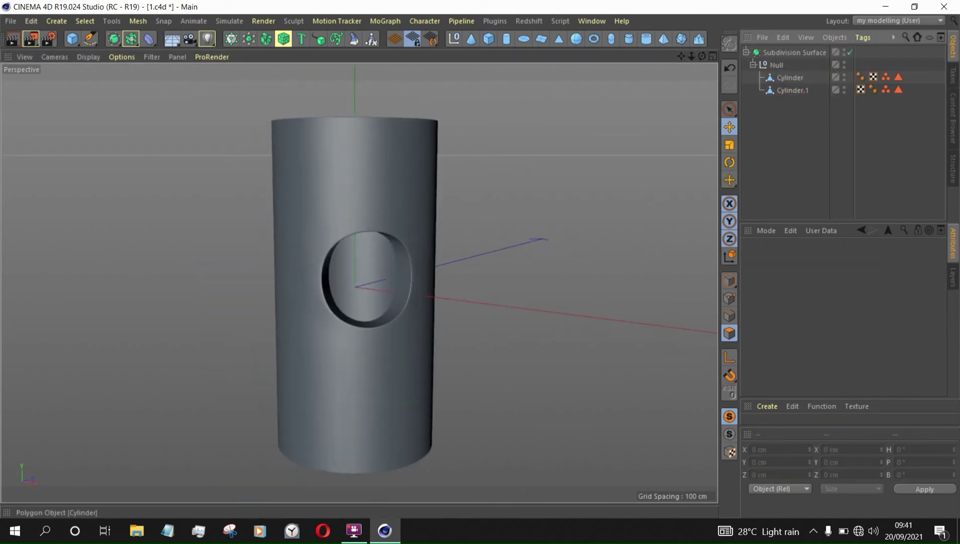
pyautogui.click(795, 78)
pyautogui.click(730, 433)
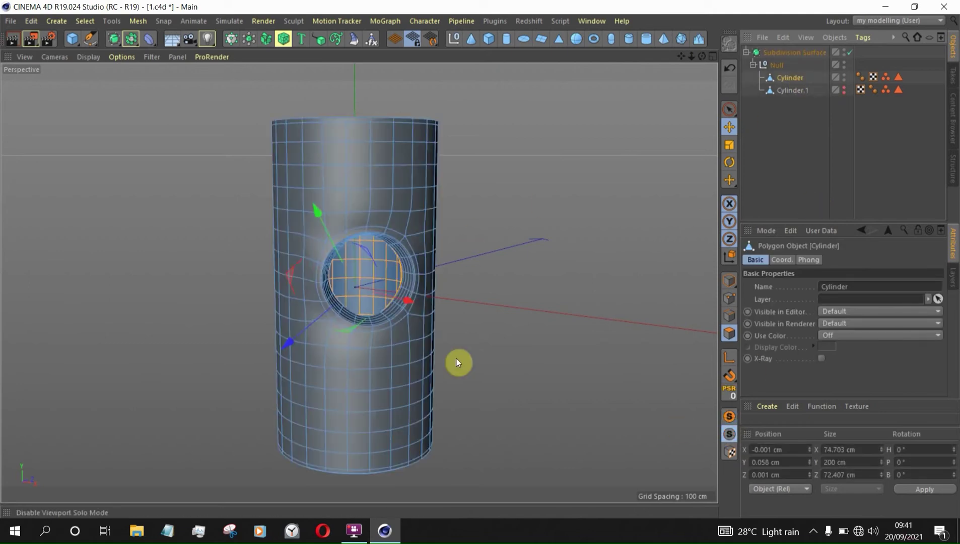
pyautogui.scroll(3, 430, 305)
pyautogui.click(785, 162)
pyautogui.keyDown('alt'); pyautogui.moveTo(513, 230); pyautogui.dragTo(549, 250); pyautogui.keyUp('alt')
pyautogui.scroll(-3, 287, 197)
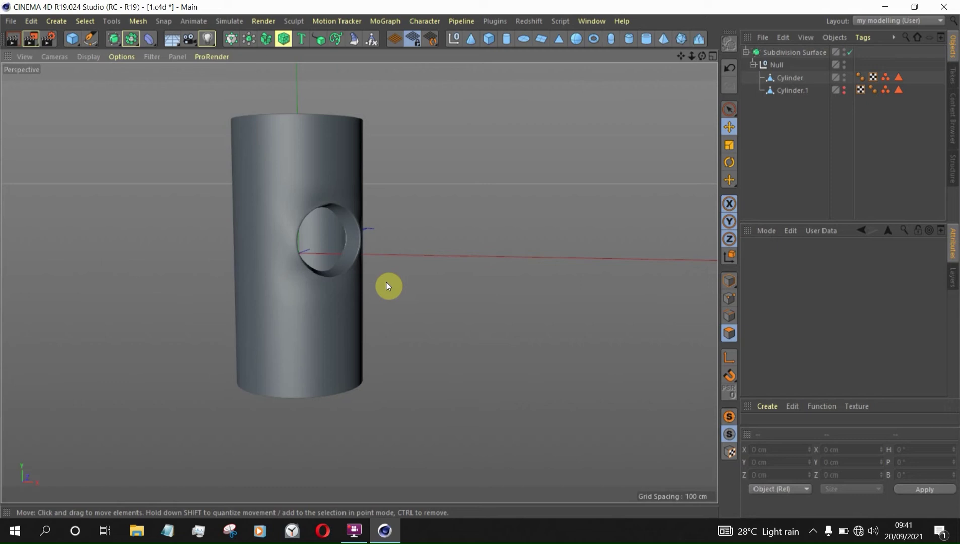
pyautogui.click(354, 531)
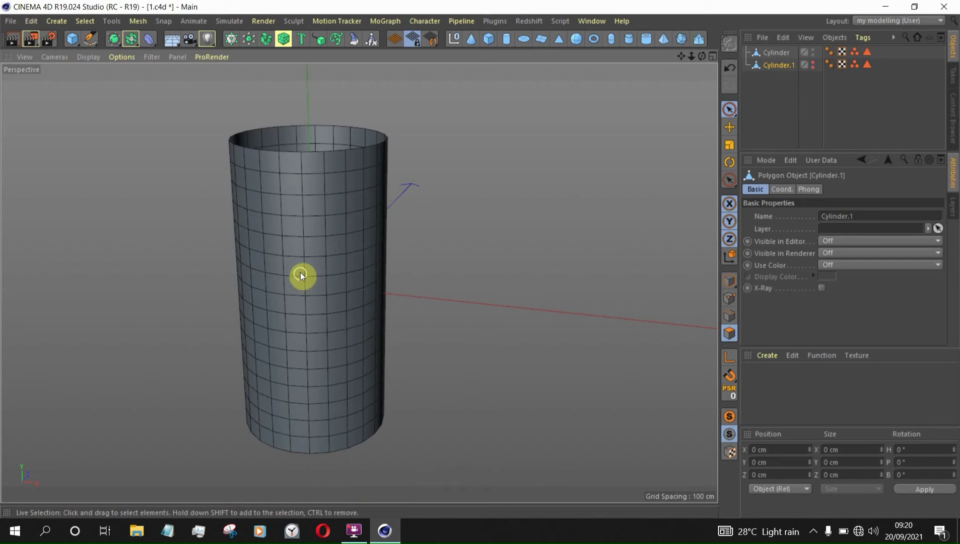
pyautogui.keyDown('alt'); pyautogui.moveTo(418, 278); pyautogui.dragTo(248, 274); pyautogui.keyUp('alt')
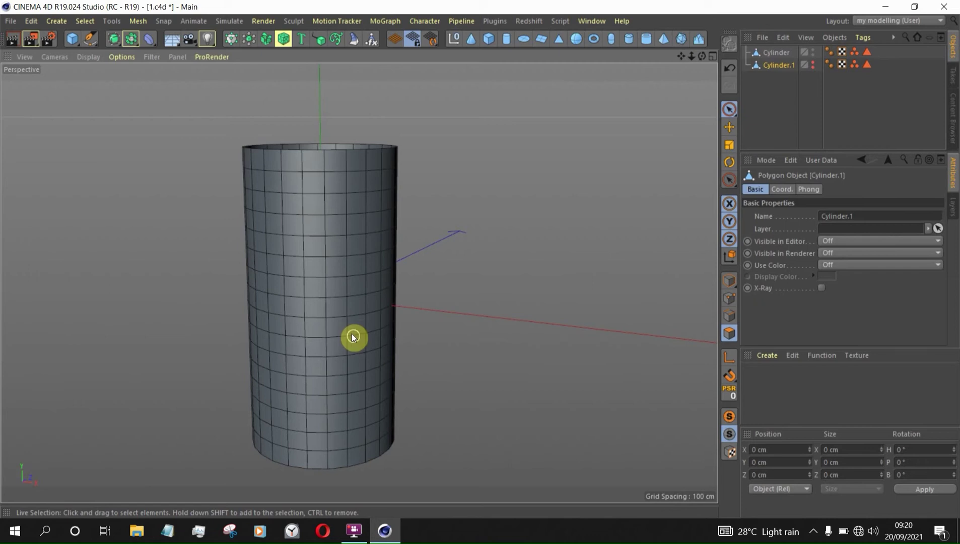
# Restore the Cylinder's stored point selection, the square ring of points on the cylinder wall
pyautogui.doubleClick(855, 52)
pyautogui.keyDown('alt'); pyautogui.moveTo(366, 316); pyautogui.dragTo(371, 242); pyautogui.keyUp('alt')
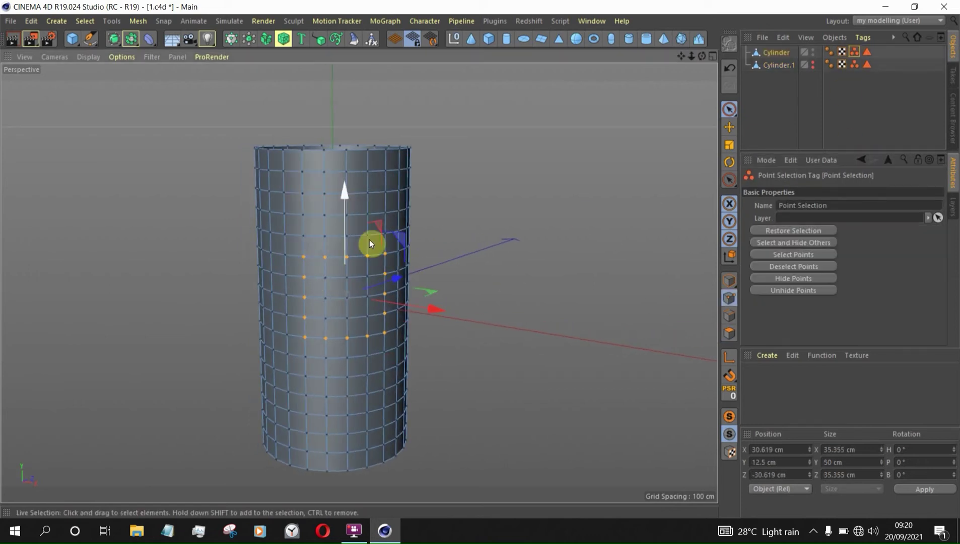
pyautogui.click(730, 109)
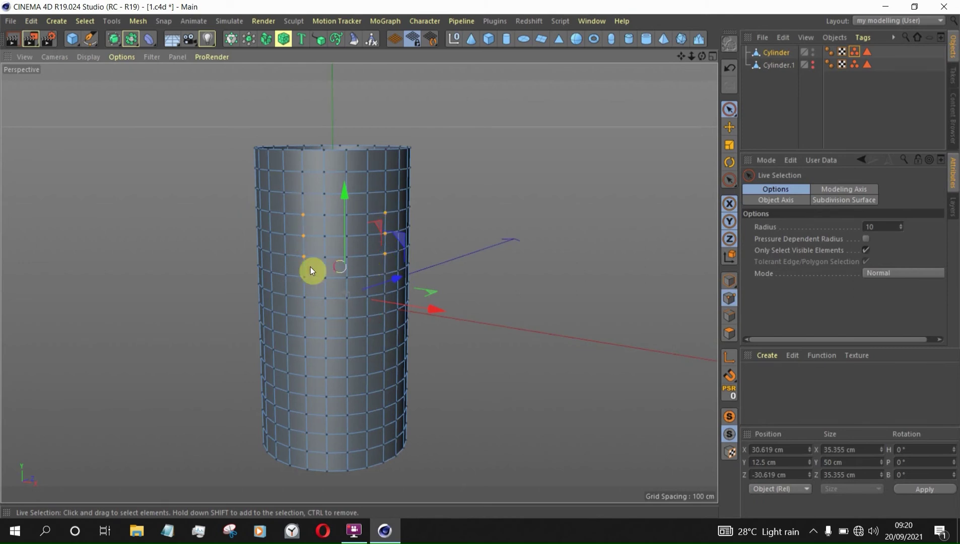
pyautogui.doubleClick(854, 51)
pyautogui.scroll(3, 378, 283)
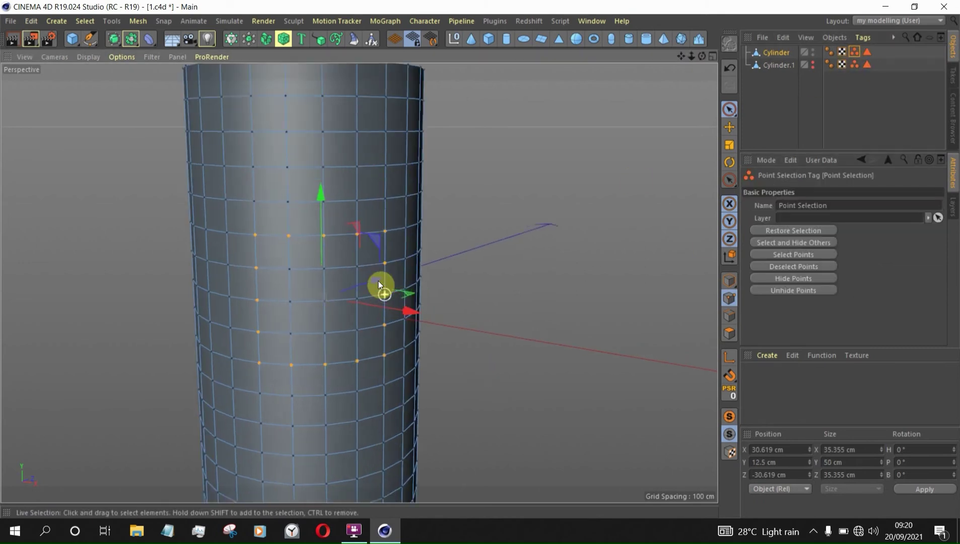
pyautogui.moveTo(378, 282)
pyautogui.keyDown('alt'); pyautogui.mouseDown()
pyautogui.moveTo(274, 309)
pyautogui.moveTo(308, 355)
pyautogui.moveTo(456, 347)
pyautogui.moveTo(399, 293)
pyautogui.moveTo(398, 334)
pyautogui.moveTo(446, 258)
pyautogui.mouseUp(); pyautogui.keyUp('alt')
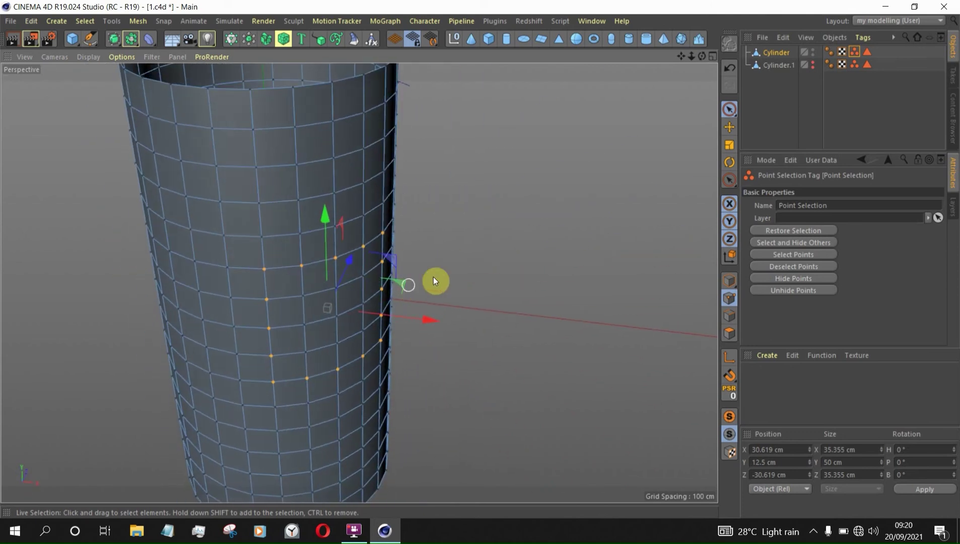
# Activate the Move tool and orient the modeling axis of the selected points along the surface normal
pyautogui.press('e')
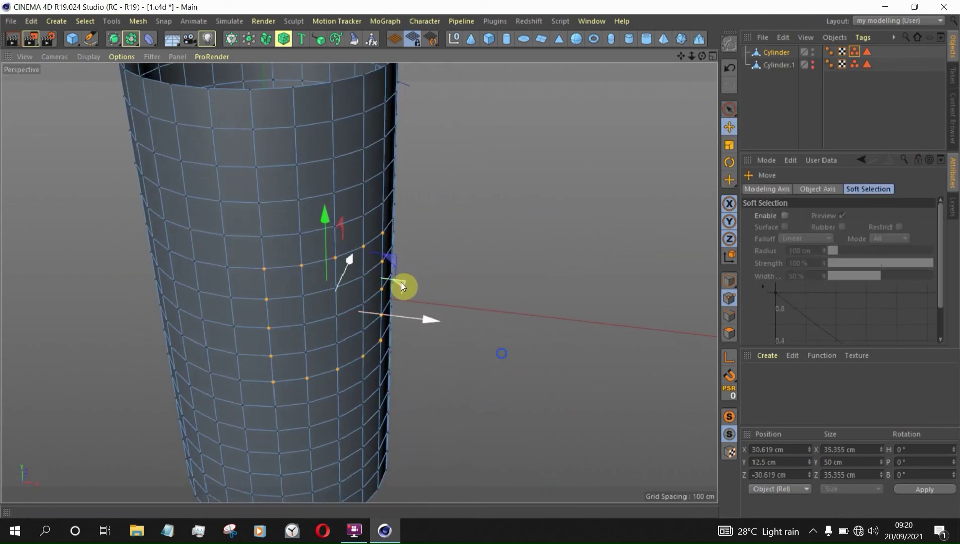
pyautogui.rightClick(402, 282)
pyautogui.click(445, 474)
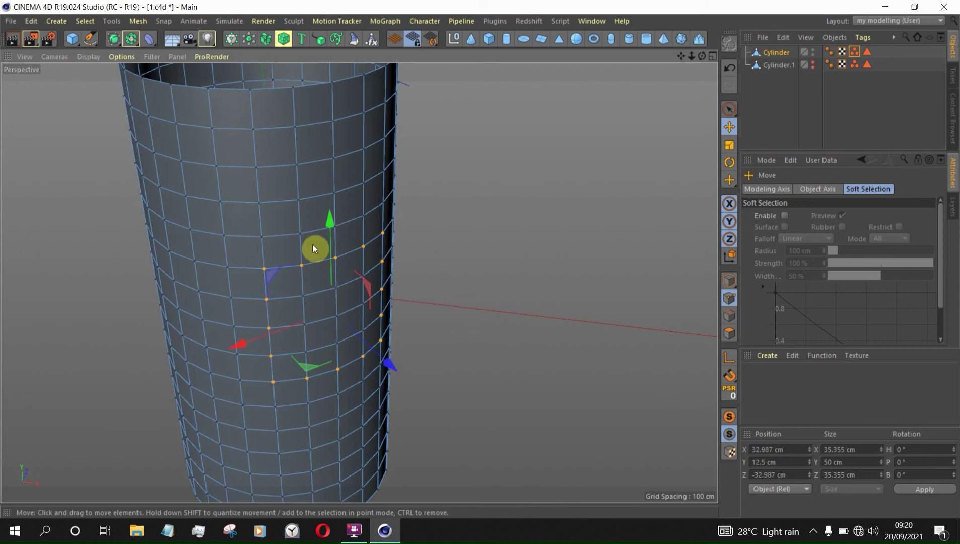
pyautogui.keyDown('alt'); pyautogui.moveTo(313, 245); pyautogui.dragTo(300, 229); pyautogui.keyUp('alt')
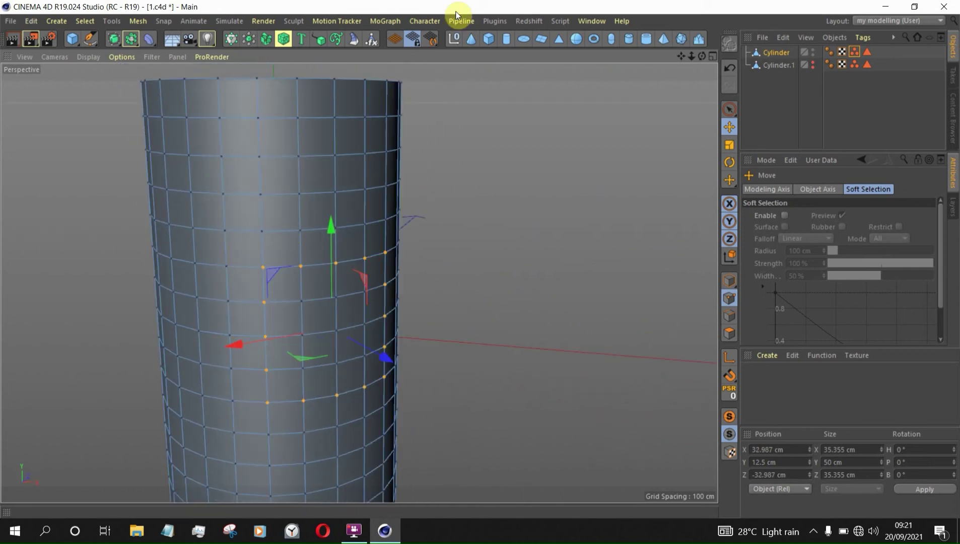
# Run the Points to Circle user script on the selected points and scale the circle down to about 58 cm high
pyautogui.click(568, 24)
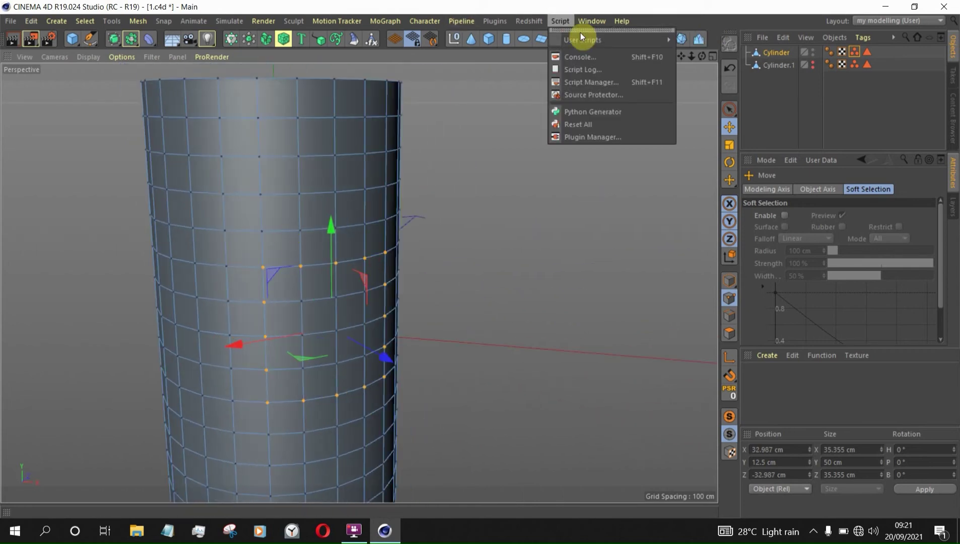
pyautogui.moveTo(608, 40)
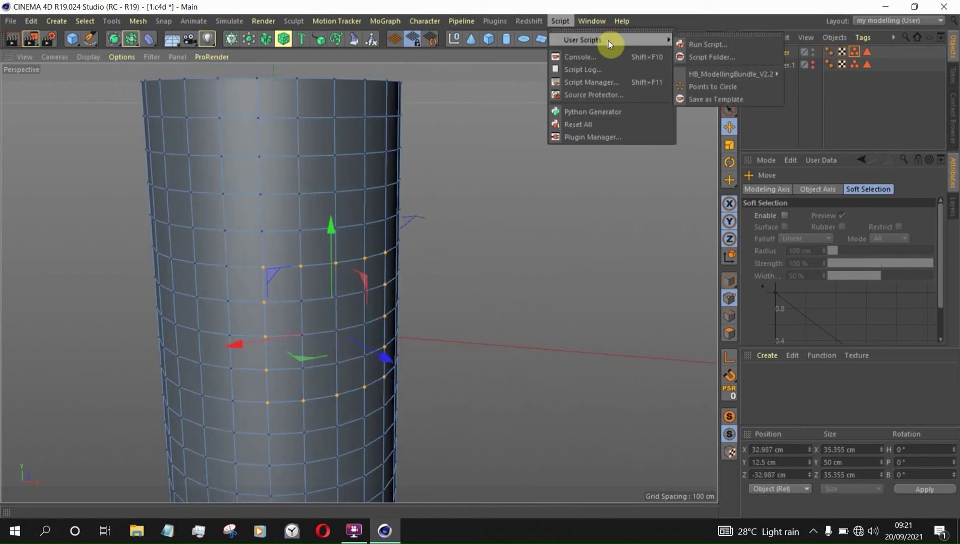
pyautogui.click(719, 88)
pyautogui.keyDown('alt'); pyautogui.moveTo(311, 211); pyautogui.dragTo(215, 295); pyautogui.keyUp('alt')
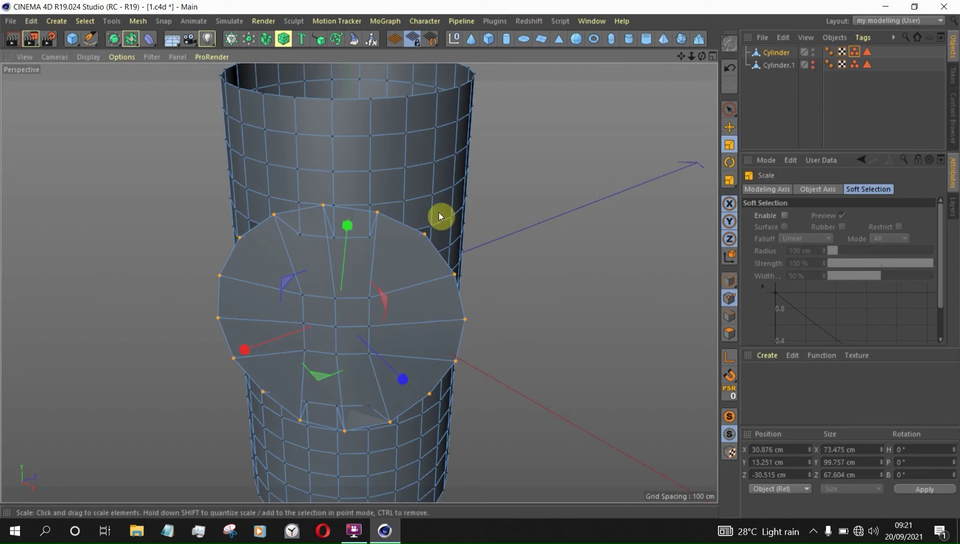
pyautogui.moveTo(433, 212); pyautogui.dragTo(452, 285)
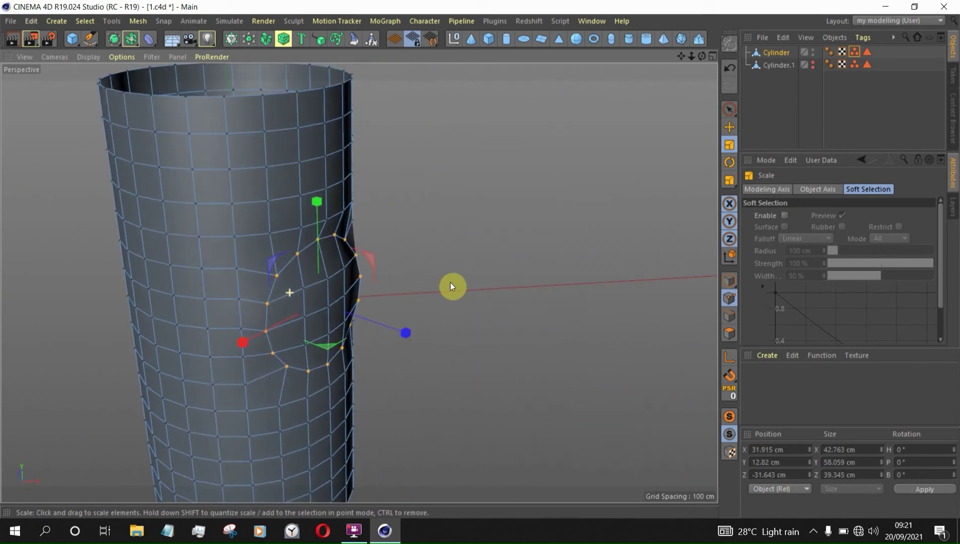
# Switch to polygon mode and select all polygons inside the circle with Live Selection
pyautogui.click(730, 110)
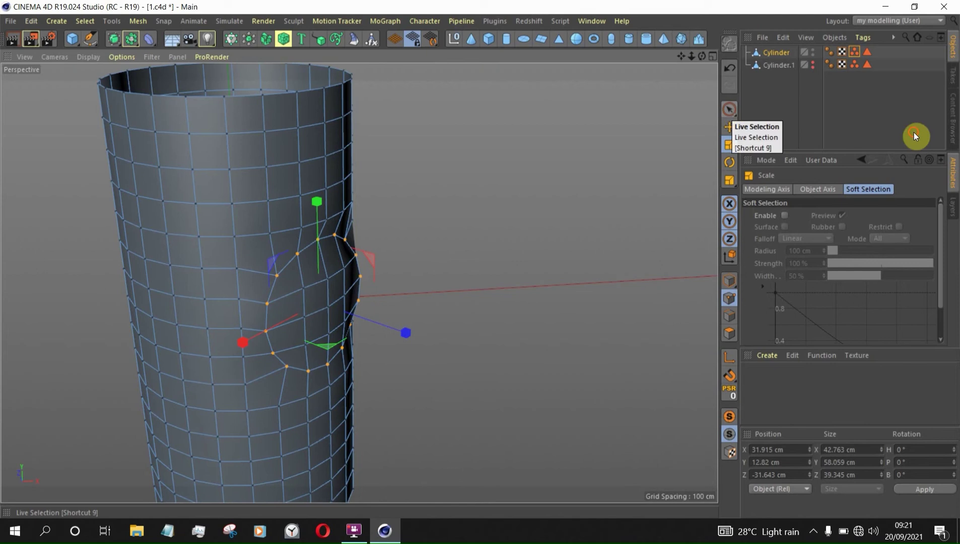
pyautogui.click(733, 331)
pyautogui.moveTo(500, 335)
pyautogui.keyDown('alt'); pyautogui.mouseDown()
pyautogui.moveTo(316, 318)
pyautogui.moveTo(270, 303)
pyautogui.moveTo(289, 300)
pyautogui.moveTo(272, 316)
pyautogui.moveTo(283, 290)
pyautogui.mouseUp(); pyautogui.keyUp('alt')
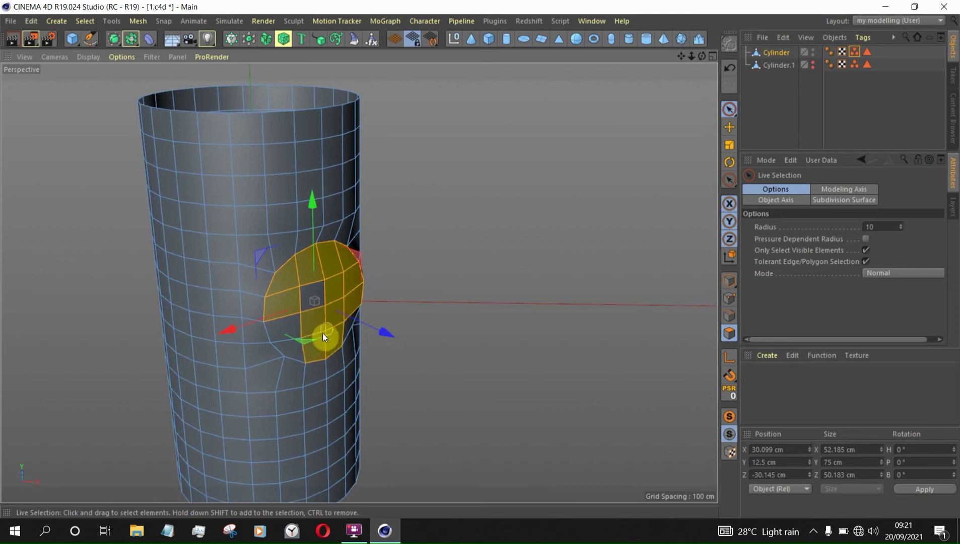
pyautogui.keyDown('alt'); pyautogui.moveTo(426, 401); pyautogui.dragTo(303, 328); pyautogui.keyUp('alt')
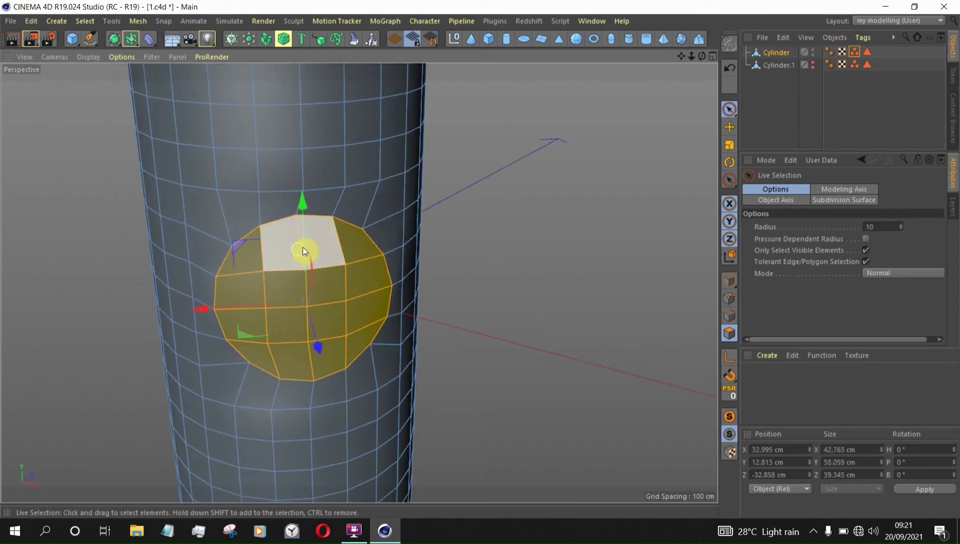
pyautogui.keyDown('alt'); pyautogui.moveTo(345, 261); pyautogui.dragTo(361, 239); pyautogui.keyUp('alt')
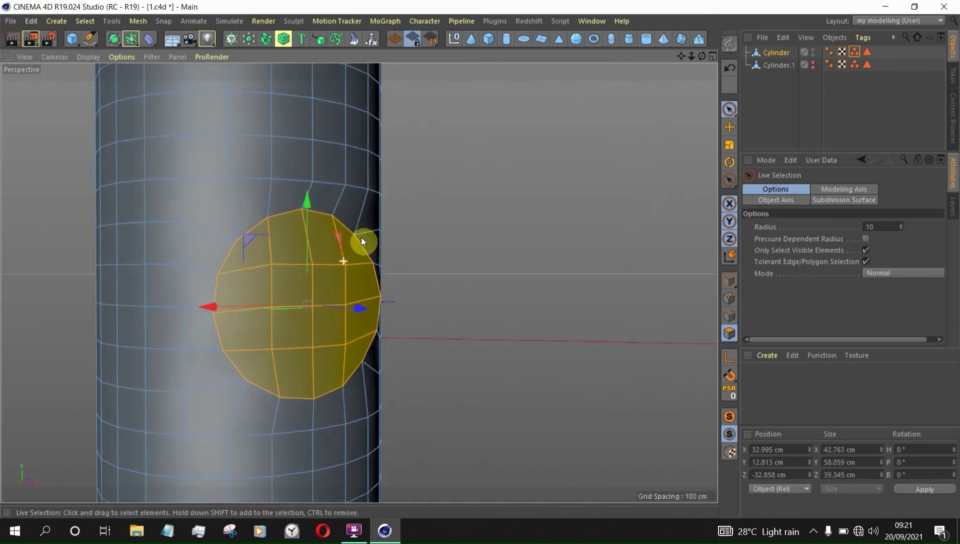
# Inner-extrude the circular polygons slightly and recess them into the cylinder, leaving the patch about 53 cm high
pyautogui.rightClick(658, 291)
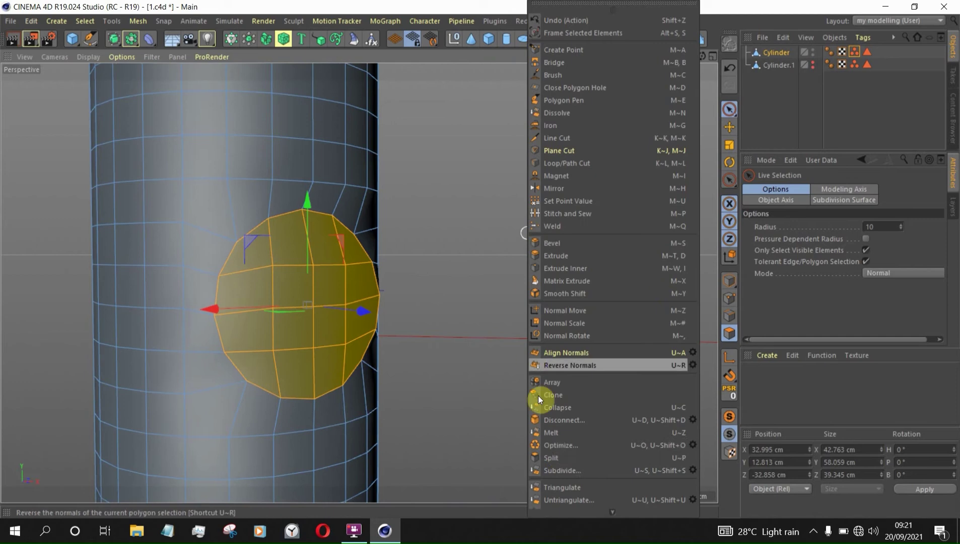
pyautogui.click(566, 268)
pyautogui.scroll(6, 396, 267)
pyautogui.moveTo(331, 229); pyautogui.dragTo(265, 294)
pyautogui.scroll(-4, 296, 202)
# Delete the recessed circular polygons to open the hole in the cylinder wall
pyautogui.click(727, 145)
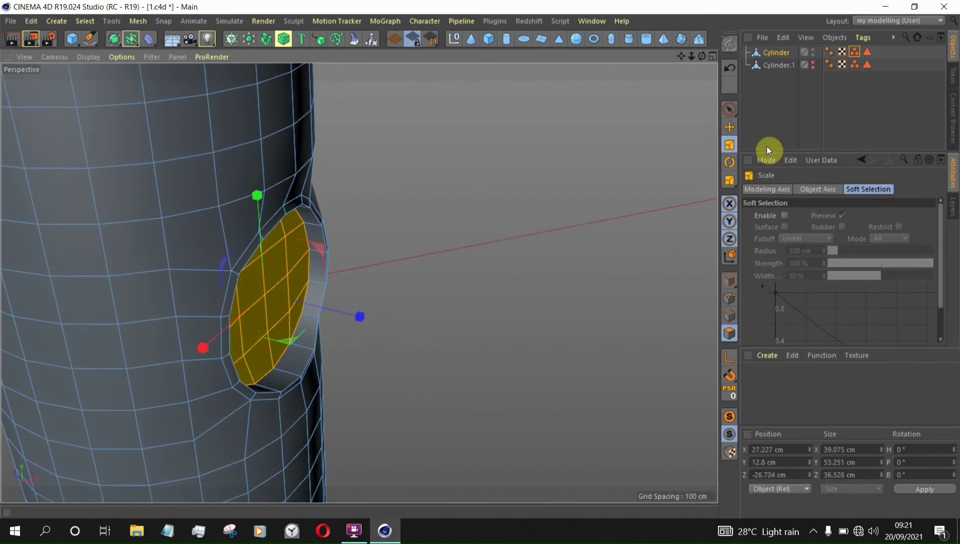
pyautogui.click(731, 127)
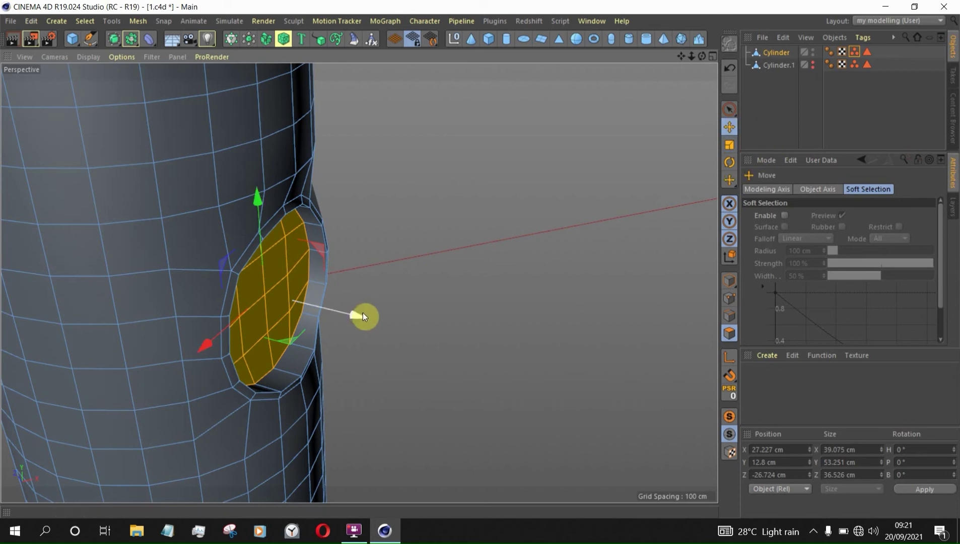
pyautogui.moveTo(450, 391); pyautogui.dragTo(403, 373)
pyautogui.press('Delete')
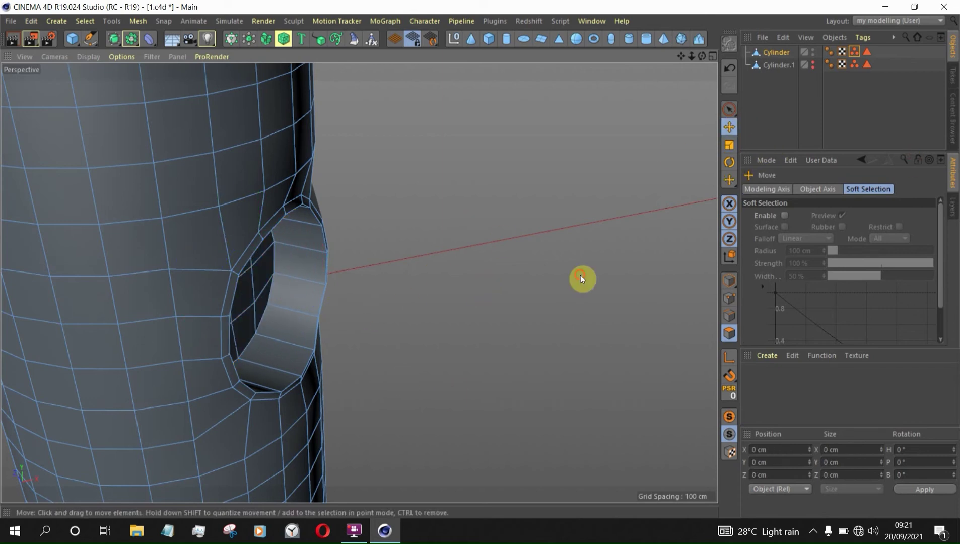
pyautogui.moveTo(581, 278)
pyautogui.keyDown('alt'); pyautogui.mouseDown()
pyautogui.moveTo(307, 212)
pyautogui.moveTo(313, 176)
pyautogui.moveTo(386, 141)
pyautogui.moveTo(429, 165)
pyautogui.moveTo(522, 261)
pyautogui.mouseUp(); pyautogui.keyUp('alt')
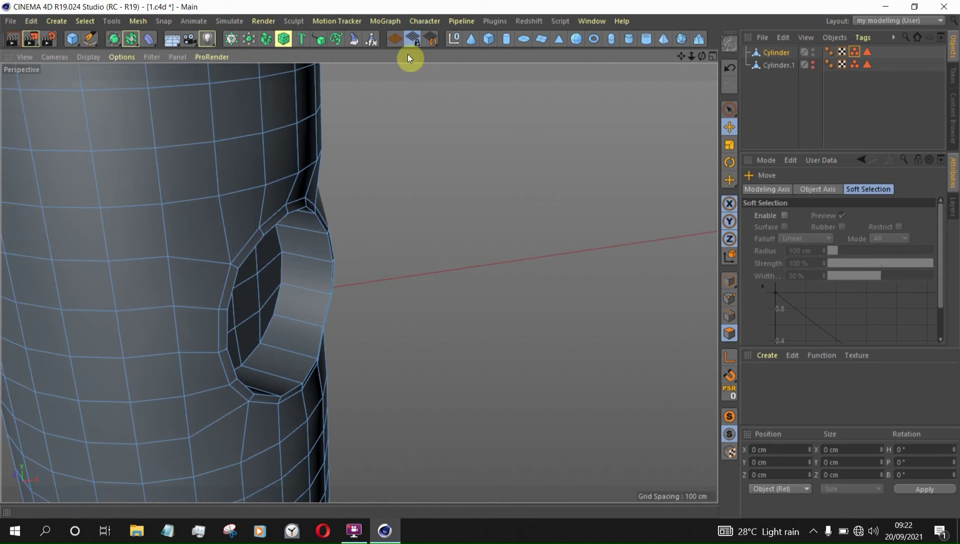
# Smooth the holed Cylinder by nesting it under a new Subdivision Surface, and display it with isoparms in Gouraud Shading (Lines)
pyautogui.click(114, 38)
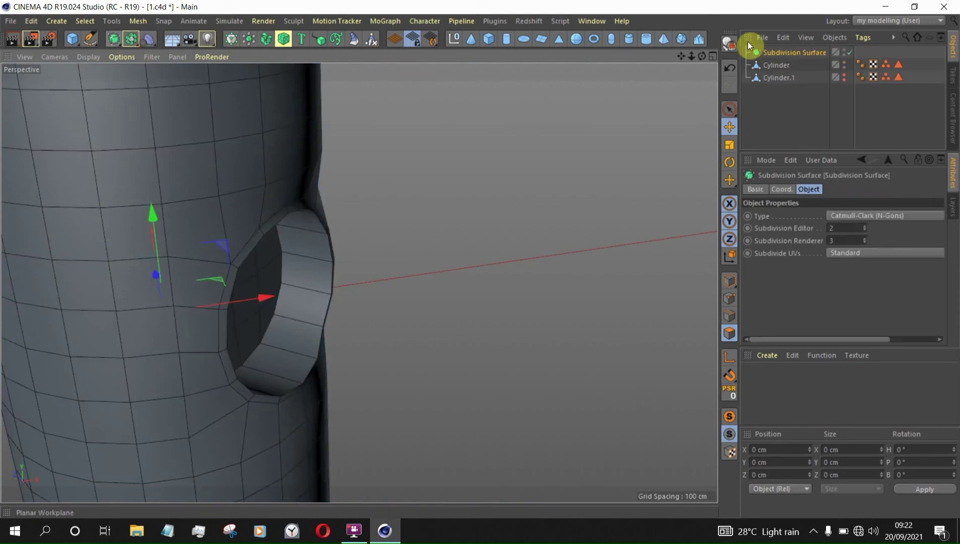
pyautogui.moveTo(766, 68); pyautogui.dragTo(780, 54)
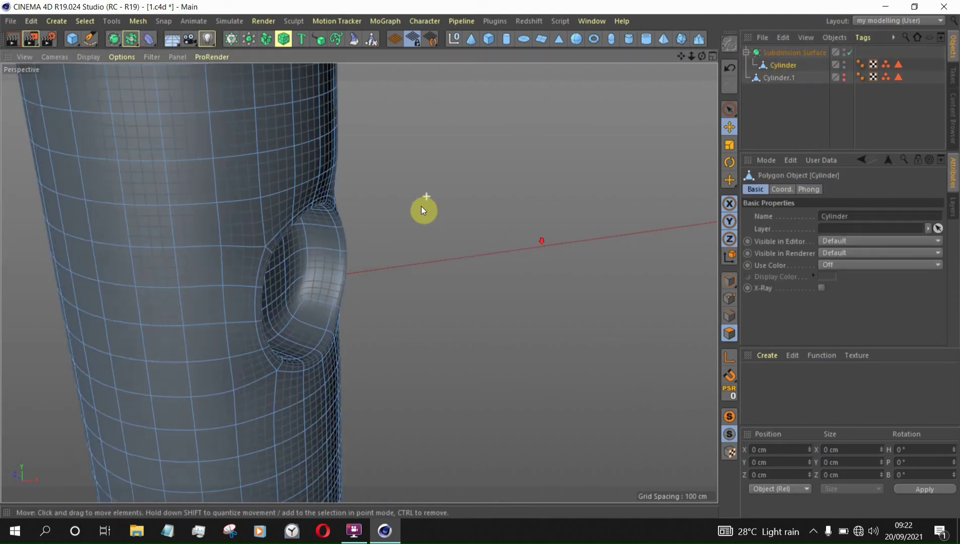
pyautogui.click(83, 56)
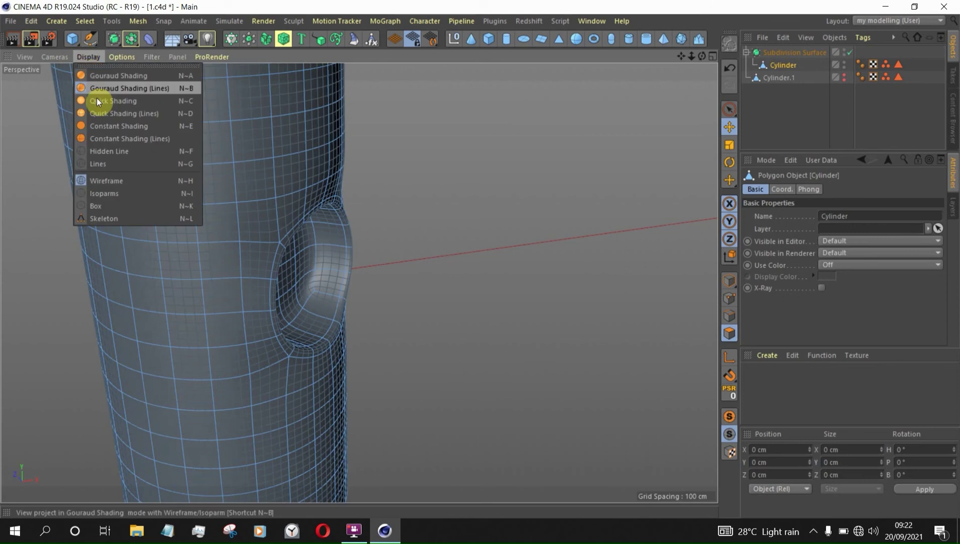
pyautogui.click(100, 193)
pyautogui.click(91, 57)
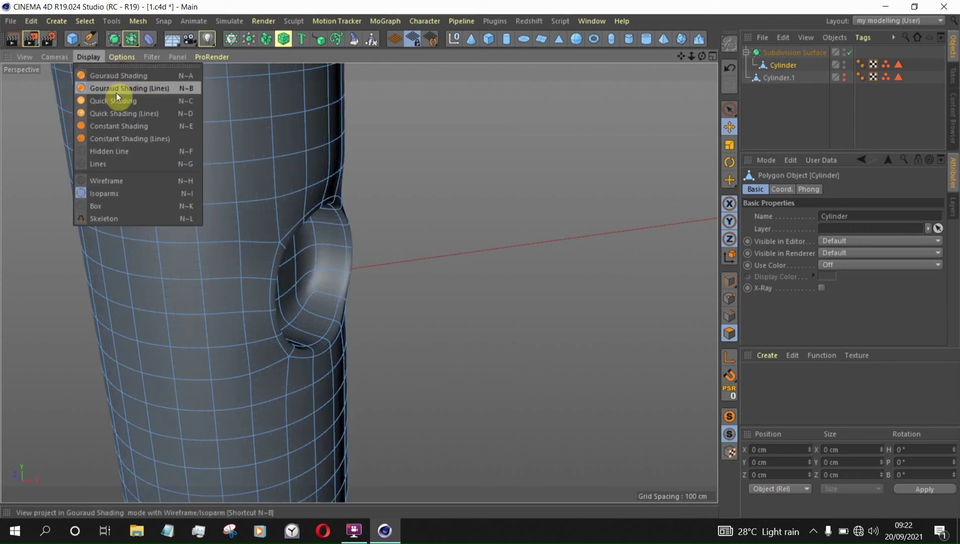
pyautogui.click(146, 88)
pyautogui.moveTo(256, 263)
pyautogui.keyDown('alt'); pyautogui.mouseDown(button='right')
pyautogui.moveTo(319, 349)
pyautogui.moveTo(112, 101)
pyautogui.mouseUp(button='right'); pyautogui.keyUp('alt')
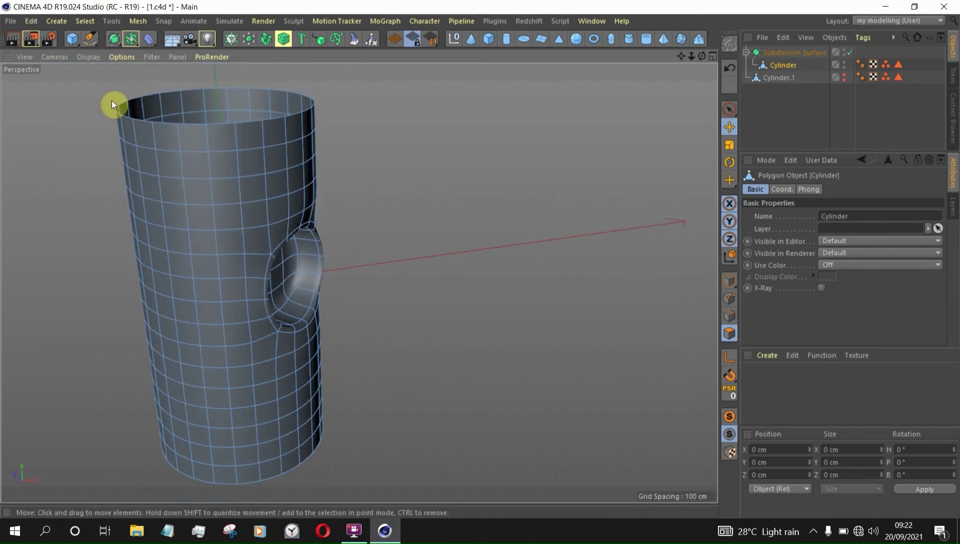
# Switch the display to plain Gouraud Shading, deselect everything and examine the smoothed hole from several angles
pyautogui.click(88, 56)
pyautogui.click(873, 128)
pyautogui.click(873, 128)
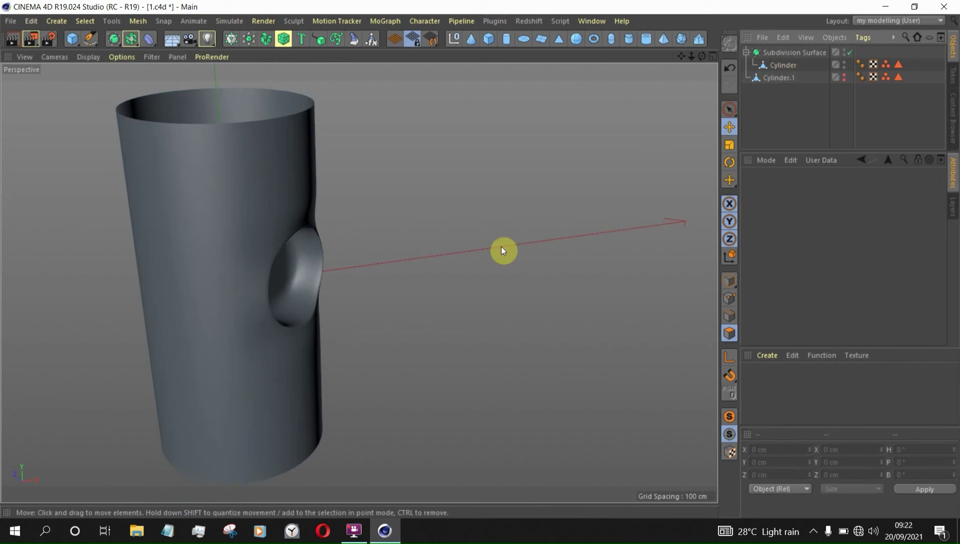
pyautogui.keyDown('alt'); pyautogui.moveTo(343, 273); pyautogui.dragTo(335, 214); pyautogui.keyUp('alt')
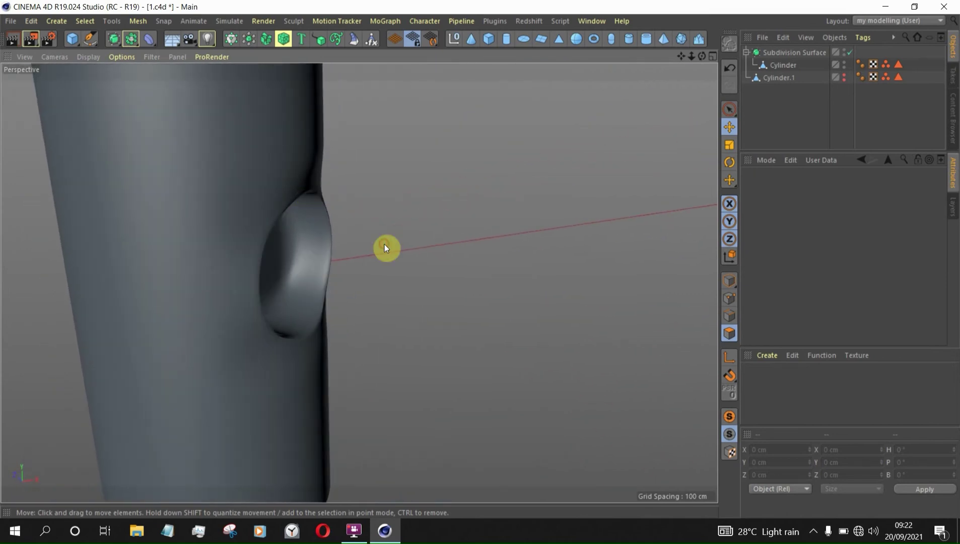
pyautogui.scroll(-4, 274, 226)
pyautogui.keyDown('alt'); pyautogui.moveTo(274, 229); pyautogui.dragTo(394, 279); pyautogui.keyUp('alt')
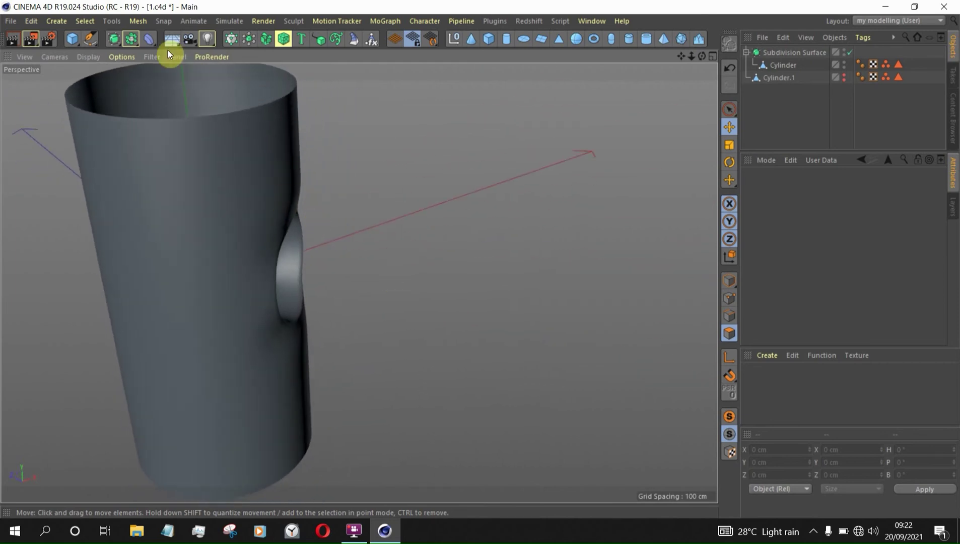
pyautogui.moveTo(150, 40); pyautogui.dragTo(184, 44)
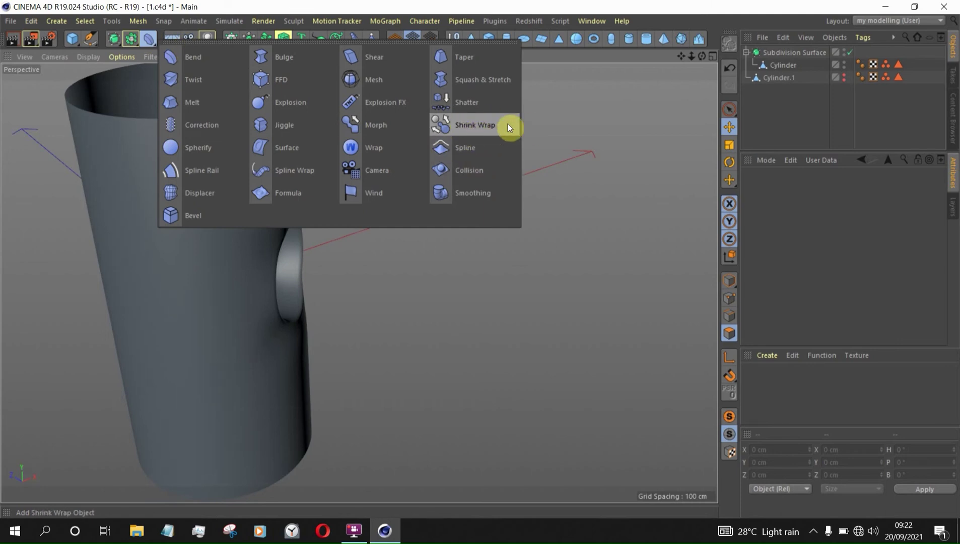
pyautogui.click(694, 129)
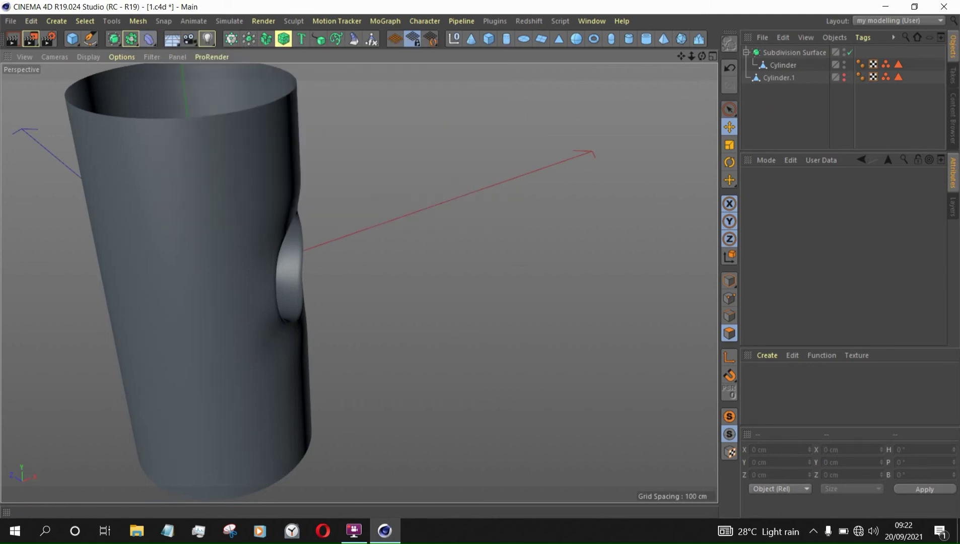
# Hide Cylinder in the editor and make Cylinder.1 visible with its default editor visibility
pyautogui.keyDown('alt'); pyautogui.doubleClick(844, 67); pyautogui.keyUp('alt')
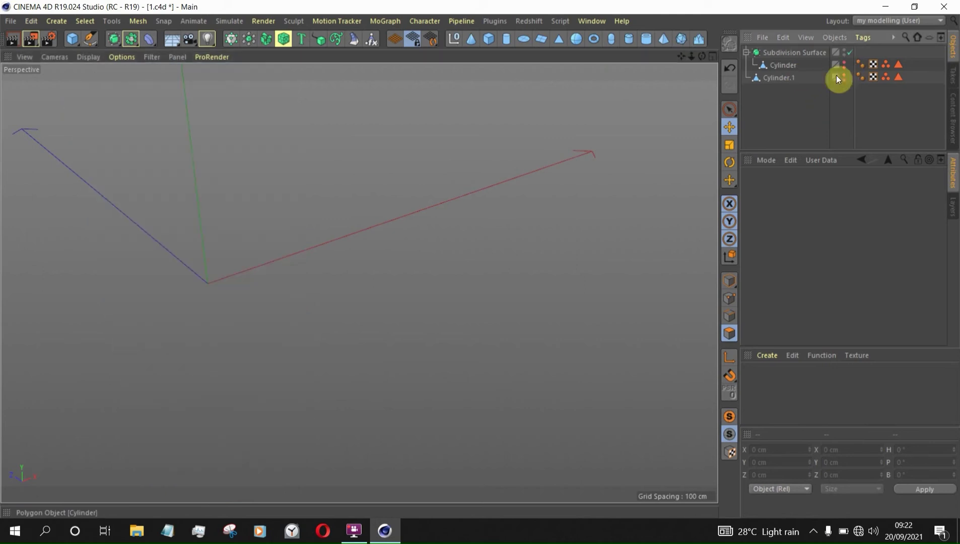
pyautogui.click(754, 78)
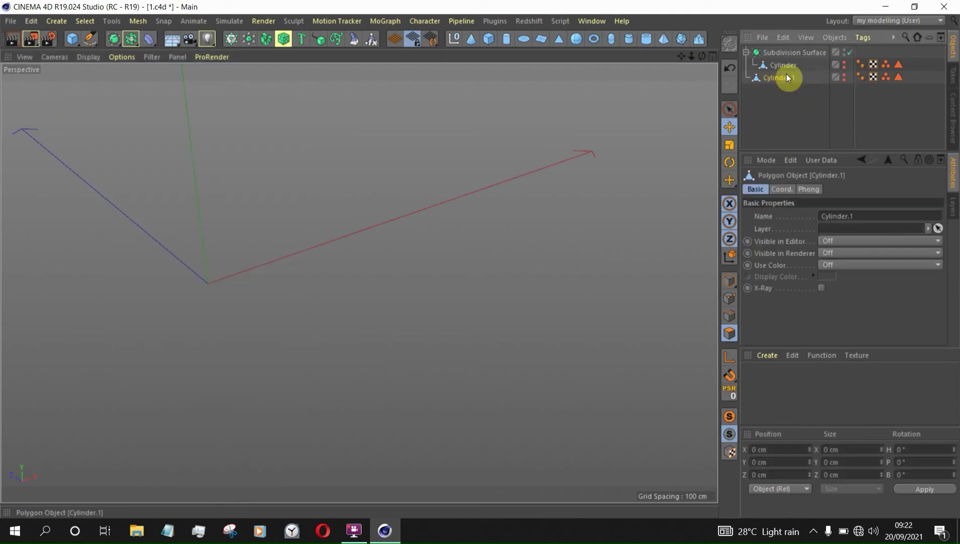
pyautogui.click(844, 76)
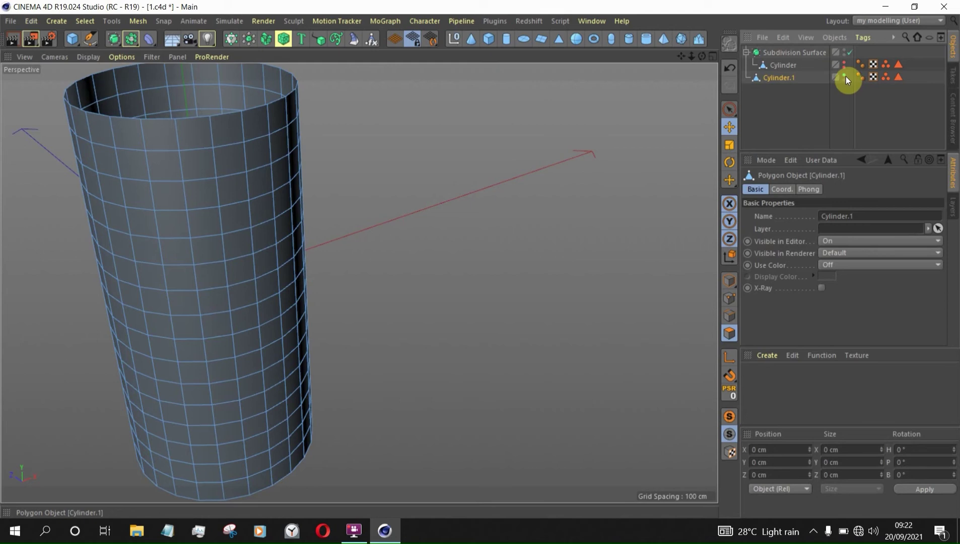
pyautogui.click(844, 76)
pyautogui.click(845, 76)
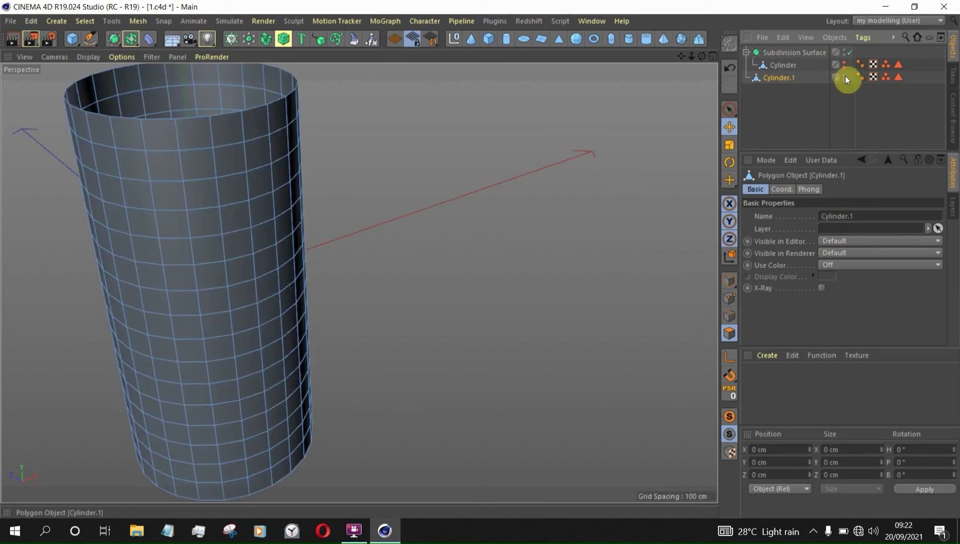
# Recall Cylinder.1's stored polygon selection and extend it with Live Selection by one ring of polygons, to 100 cm high
pyautogui.doubleClick(899, 76)
pyautogui.keyDown('alt'); pyautogui.moveTo(285, 272); pyautogui.dragTo(347, 295, button='right'); pyautogui.keyUp('alt')
pyautogui.keyDown('alt'); pyautogui.moveTo(281, 228); pyautogui.dragTo(128, 230); pyautogui.keyUp('alt')
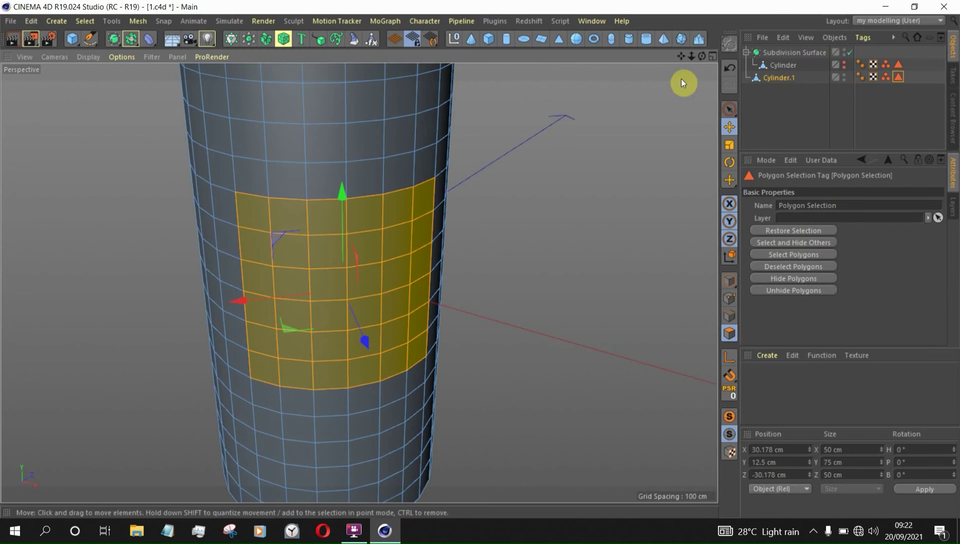
pyautogui.click(729, 110)
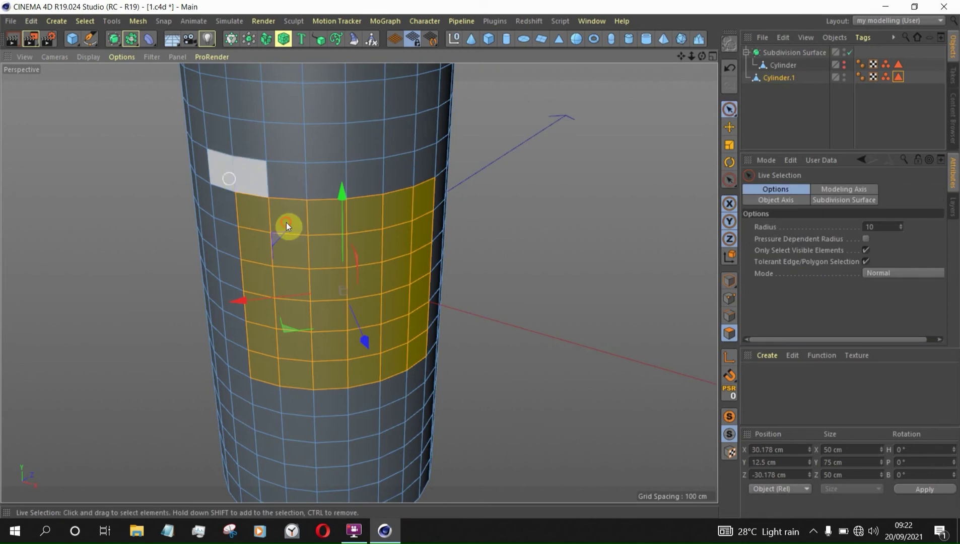
pyautogui.moveTo(229, 178)
pyautogui.keyDown('shift'); pyautogui.mouseDown()
pyautogui.moveTo(377, 178)
pyautogui.moveTo(418, 167)
pyautogui.moveTo(381, 161)
pyautogui.moveTo(388, 164)
pyautogui.mouseUp(); pyautogui.keyUp('shift')
pyautogui.keyDown('shift'); pyautogui.moveTo(446, 167); pyautogui.dragTo(434, 351); pyautogui.keyUp('shift')
pyautogui.moveTo(388, 386)
pyautogui.keyDown('shift'); pyautogui.mouseDown()
pyautogui.moveTo(305, 371)
pyautogui.moveTo(375, 347)
pyautogui.moveTo(255, 347)
pyautogui.moveTo(233, 83)
pyautogui.mouseUp(); pyautogui.keyUp('shift')
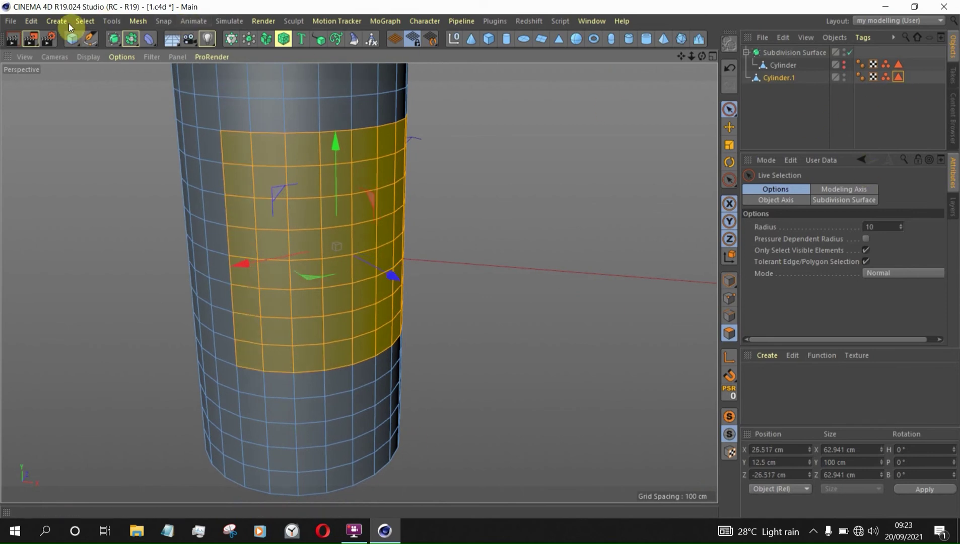
# Store the enlarged polygon patch in Cylinder.1's polygon selection tag and deselect the polygons
pyautogui.click(85, 21)
pyautogui.click(107, 338)
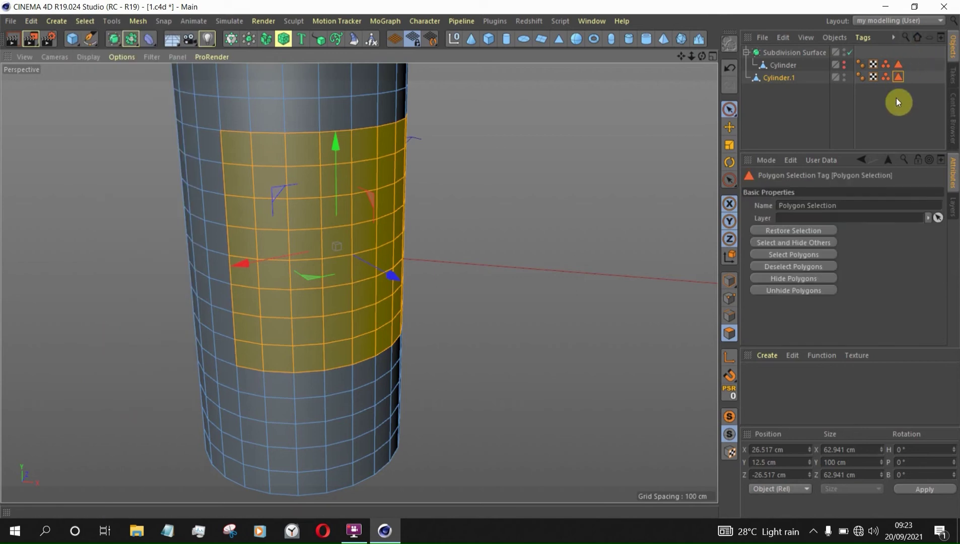
pyautogui.click(604, 156)
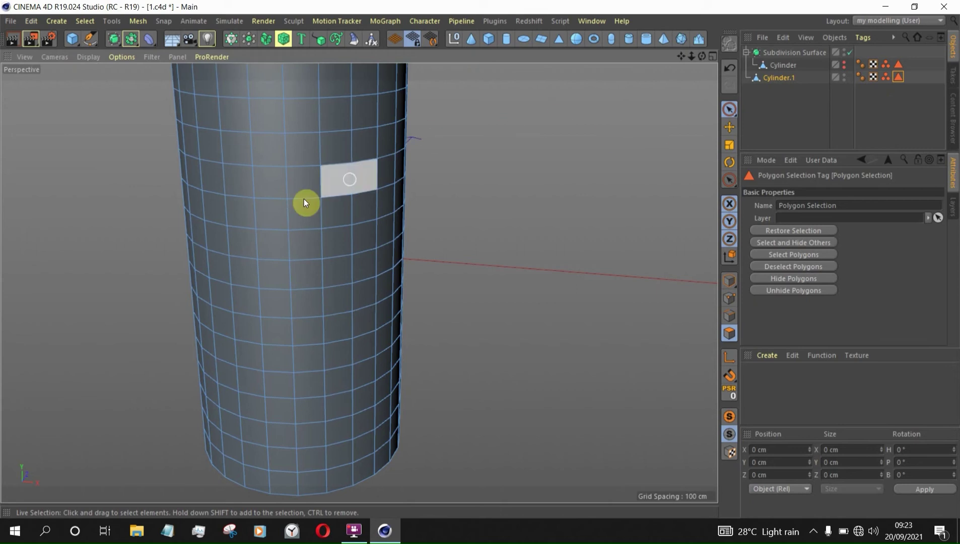
# Hide Cylinder.1 in the editor and disable the Subdivision Surface
pyautogui.scroll(-3, 388, 180)
pyautogui.scroll(5, 388, 118)
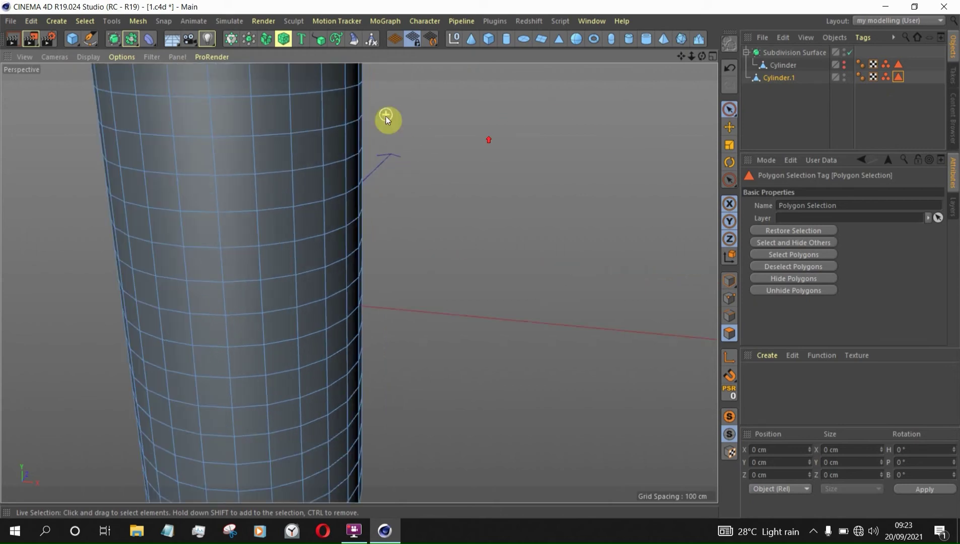
pyautogui.click(843, 77)
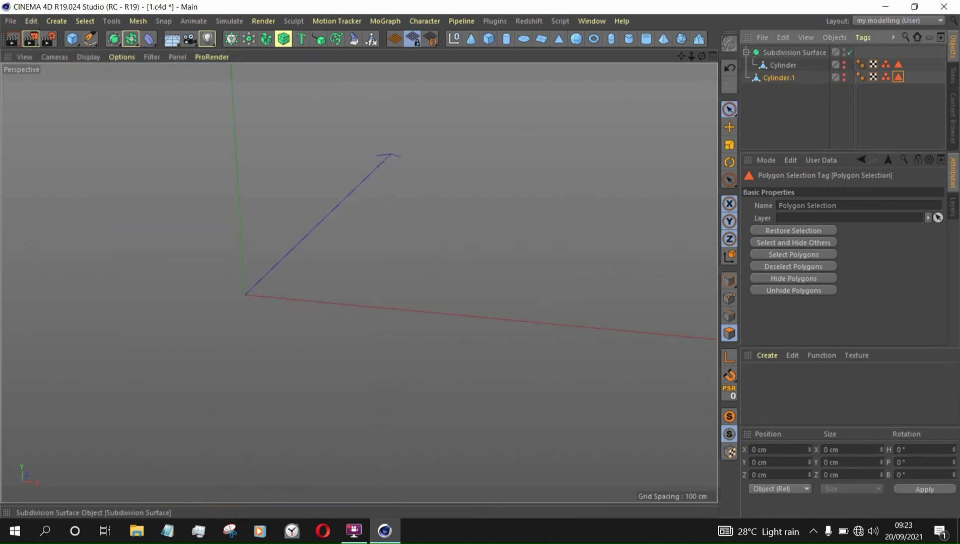
pyautogui.click(849, 53)
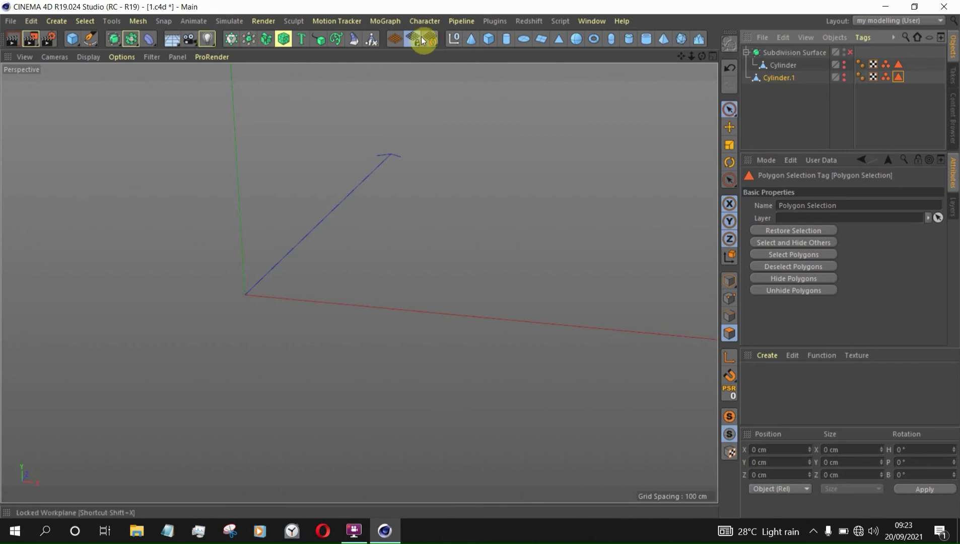
# Add a Shrink Wrap deformer and a sphere primitive to the scene
pyautogui.click(149, 39)
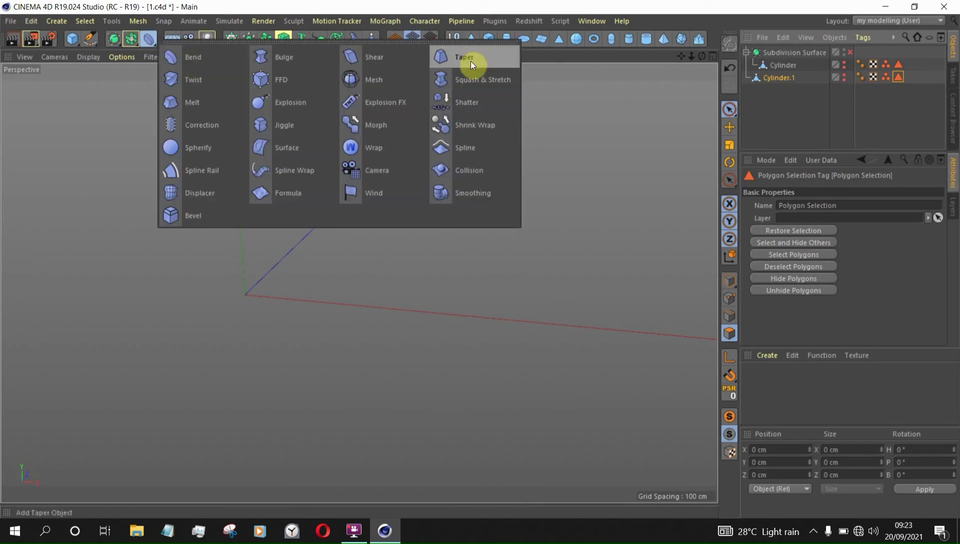
pyautogui.click(473, 124)
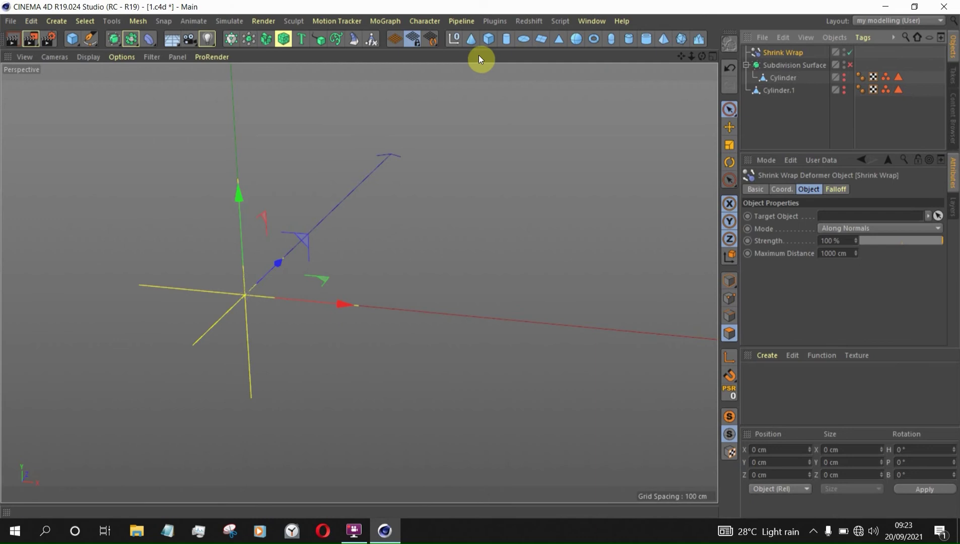
pyautogui.click(581, 40)
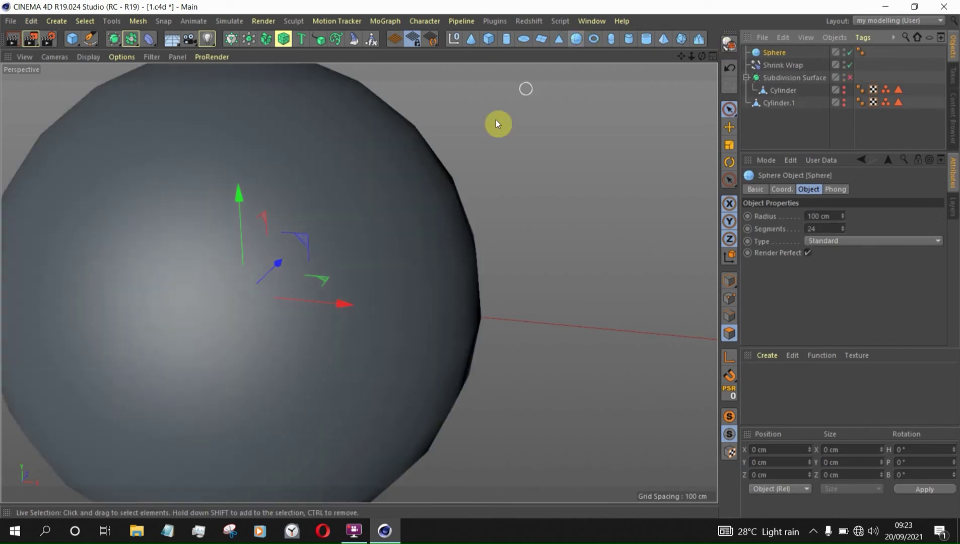
pyautogui.scroll(-3, 414, 199)
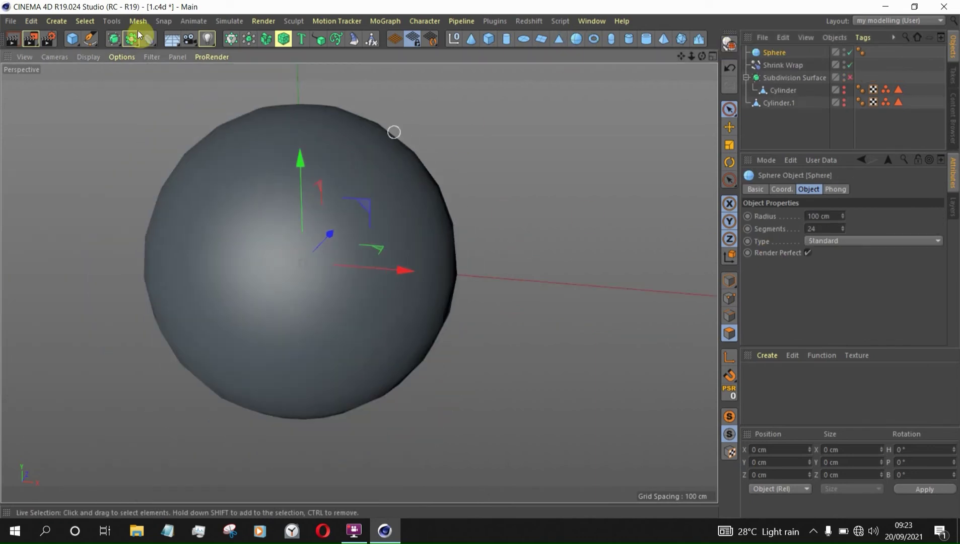
# Display the sphere in Gouraud Shading (Lines) and convert it to an editable polygon object
pyautogui.click(87, 57)
pyautogui.click(101, 84)
pyautogui.keyDown('alt'); pyautogui.moveTo(322, 201); pyautogui.dragTo(306, 210); pyautogui.keyUp('alt')
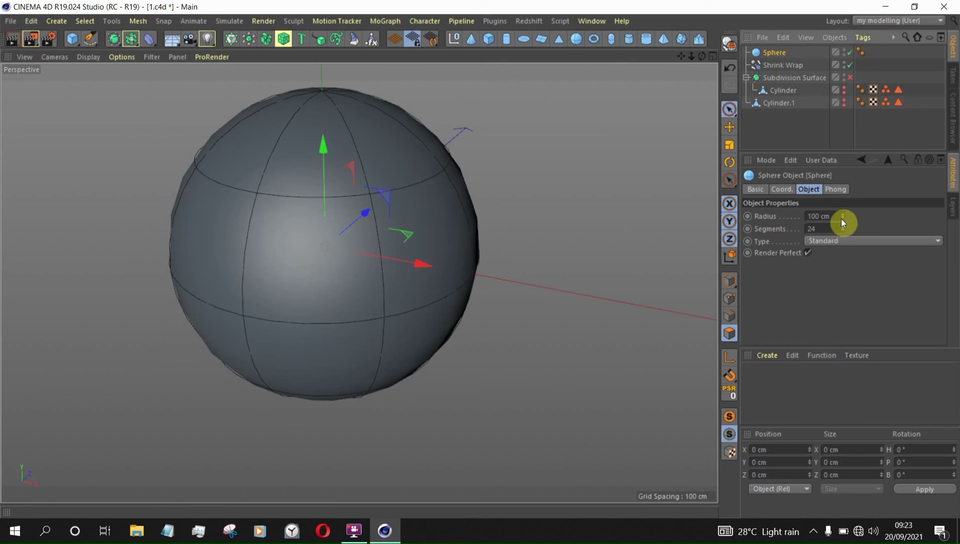
pyautogui.moveTo(821, 229); pyautogui.dragTo(797, 225)
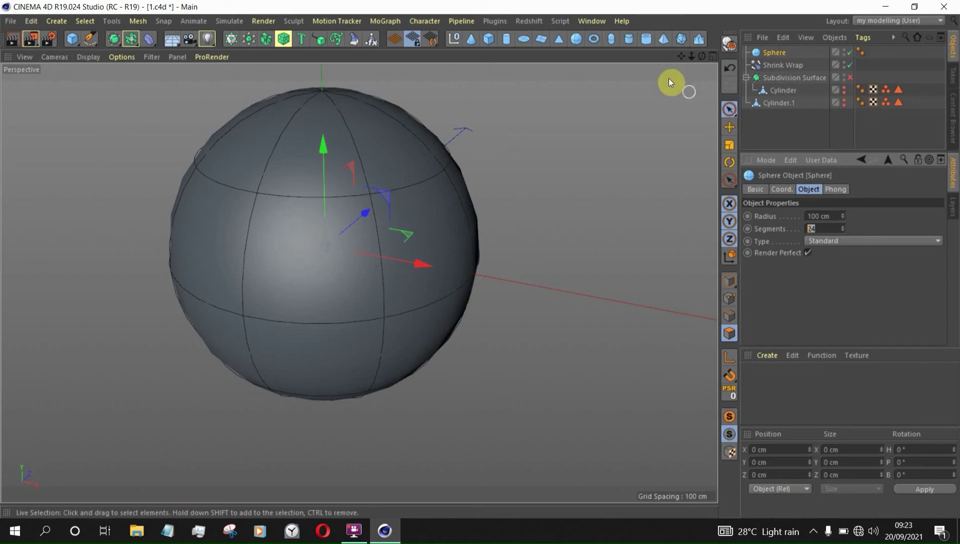
pyautogui.click(728, 43)
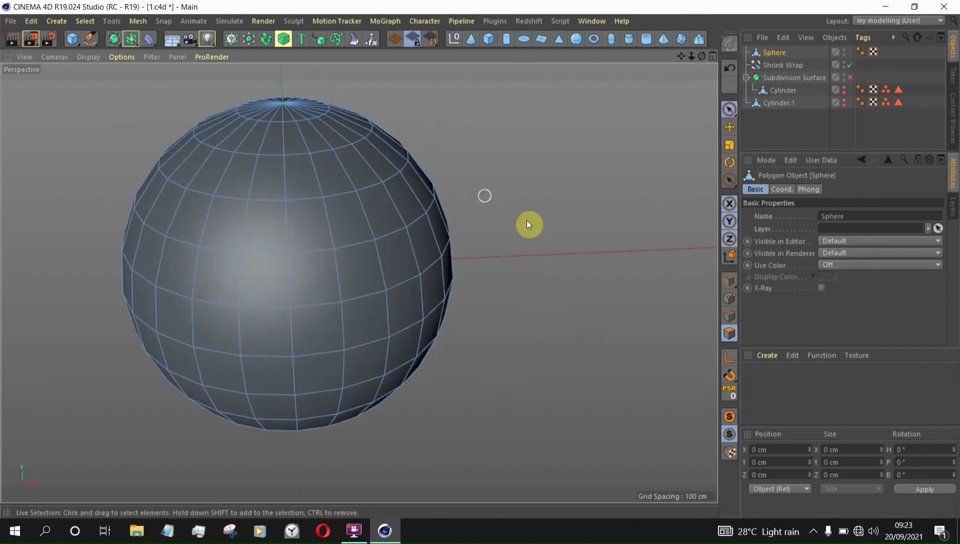
# Rectangle-select the sphere's points on the negative Z side in the Right view and delete them, leaving a half sphere
pyautogui.middleClick(528, 227)
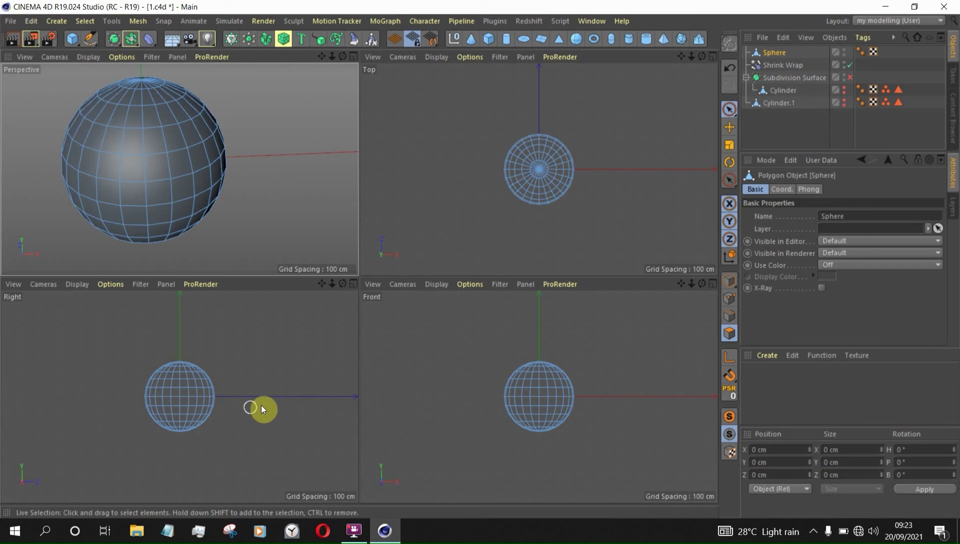
pyautogui.middleClick(205, 420)
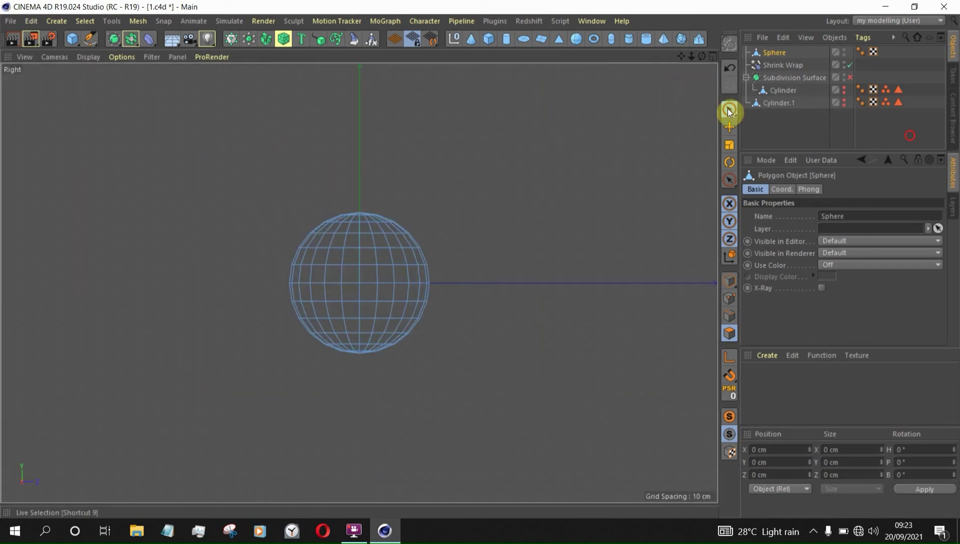
pyautogui.moveTo(729, 112); pyautogui.dragTo(767, 143)
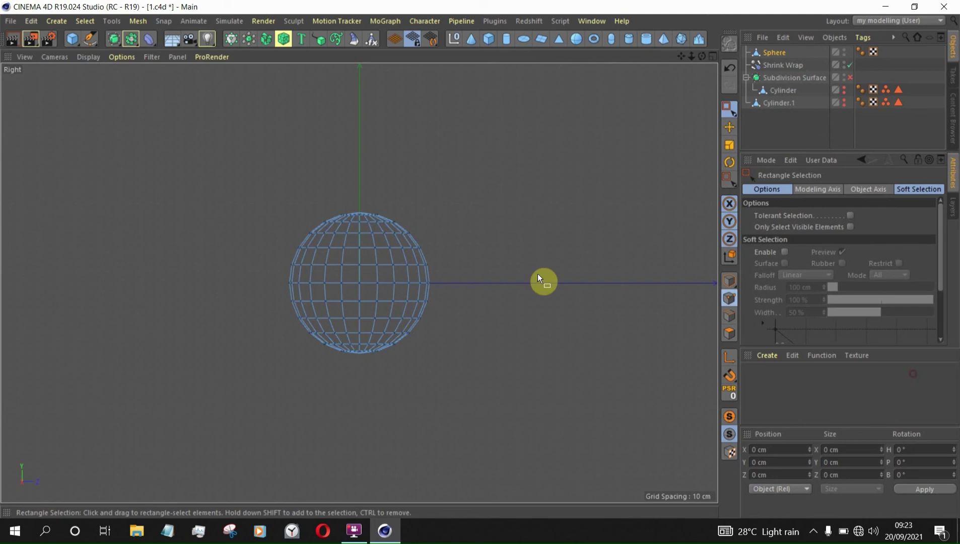
pyautogui.moveTo(213, 153); pyautogui.dragTo(358, 406)
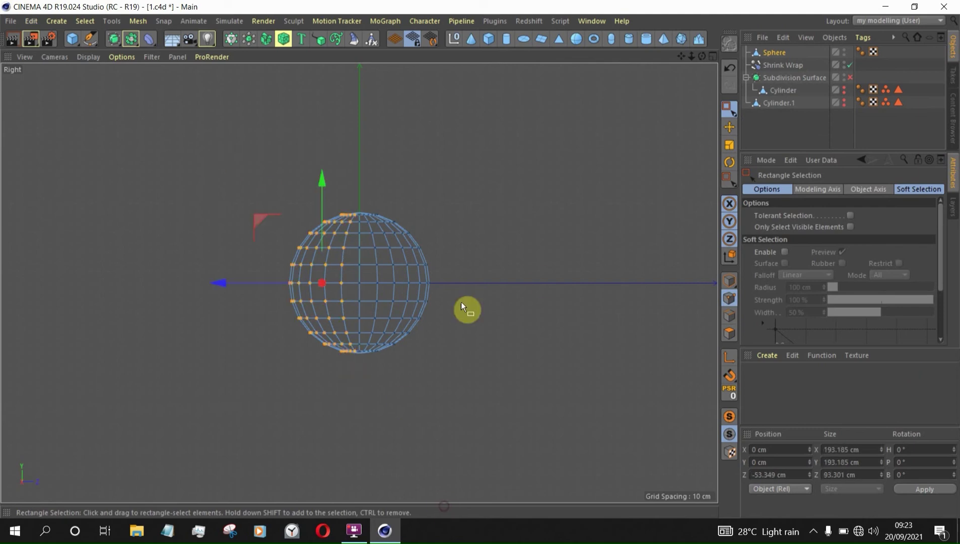
pyautogui.press('Delete')
pyautogui.scroll(3, 360, 370)
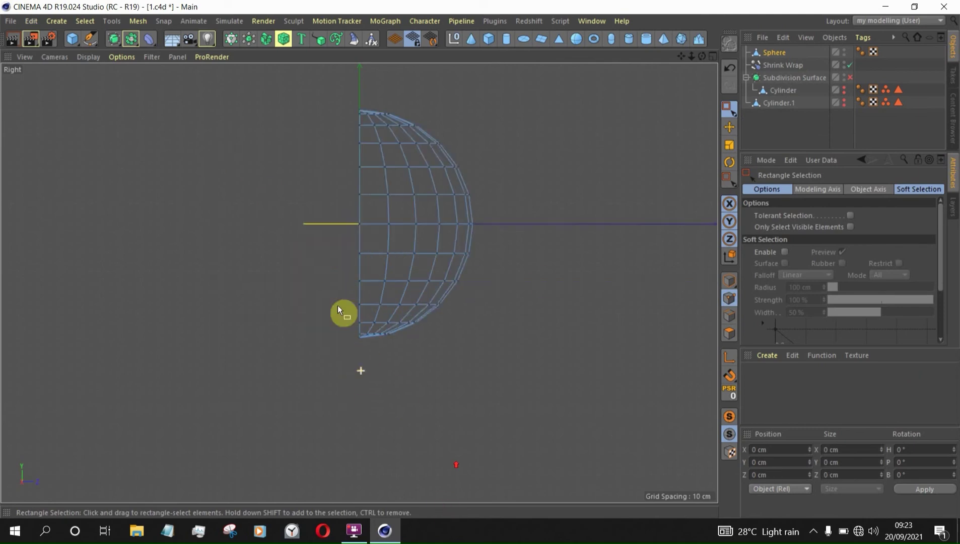
pyautogui.scroll(2, 322, 283)
pyautogui.middleClick(353, 339)
pyautogui.middleClick(260, 197)
pyautogui.scroll(-2, 309, 216)
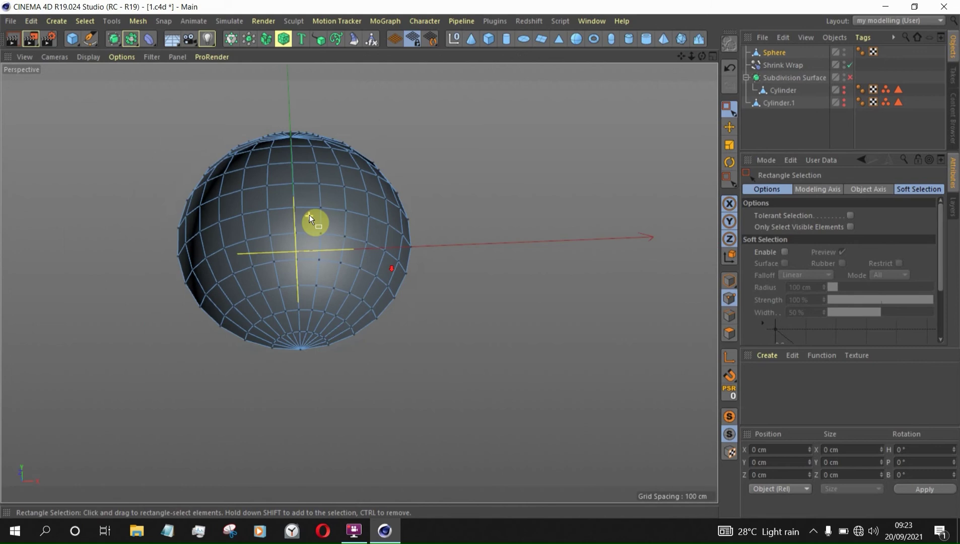
# Add a plane primitive to the scene and set its orientation to -X
pyautogui.keyDown('alt'); pyautogui.moveTo(390, 195); pyautogui.dragTo(99, 174); pyautogui.keyUp('alt')
pyautogui.scroll(-1, 177, 193)
pyautogui.click(770, 128)
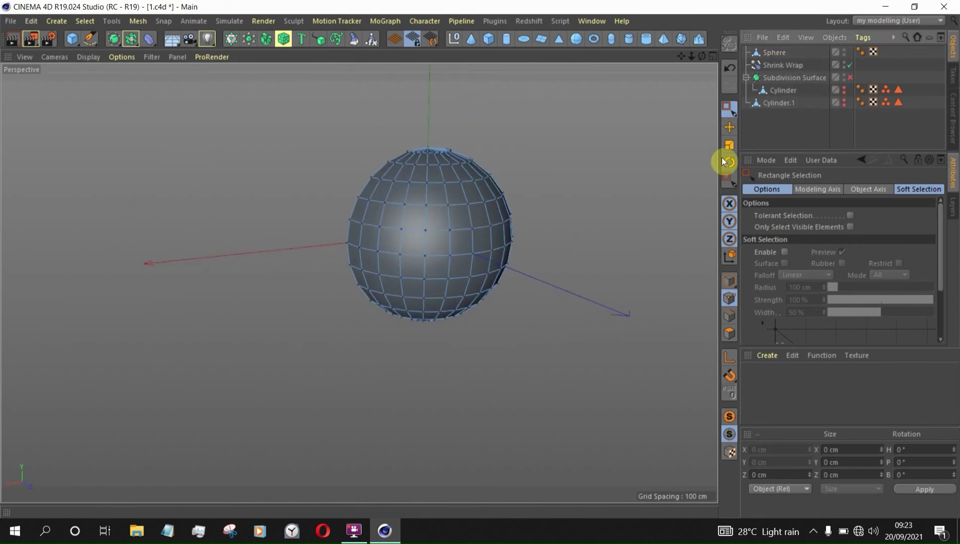
pyautogui.scroll(2, 474, 240)
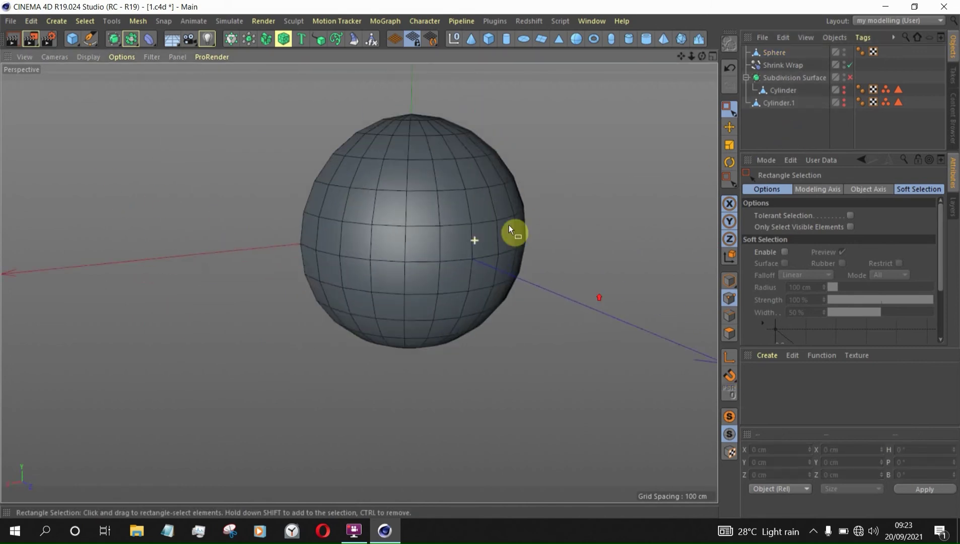
pyautogui.click(541, 39)
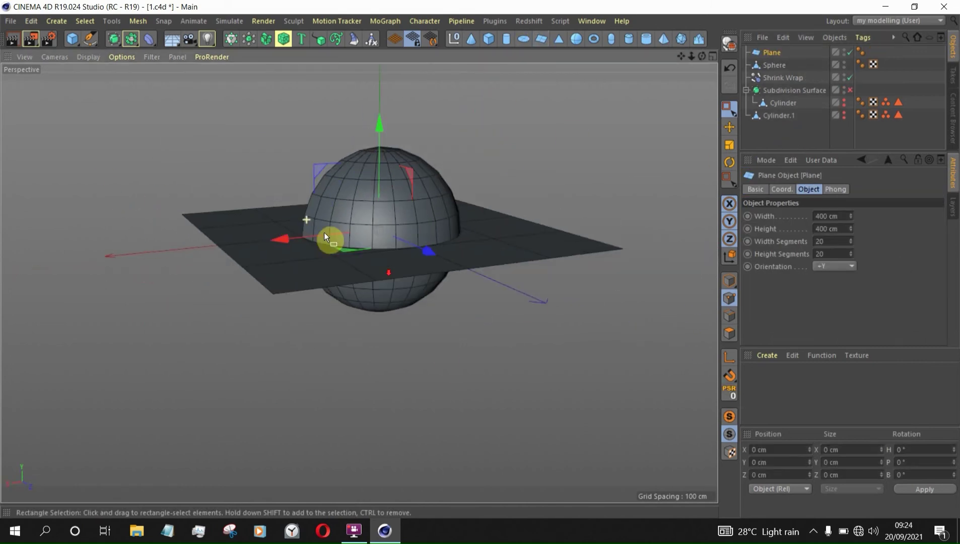
pyautogui.click(837, 265)
pyautogui.click(836, 287)
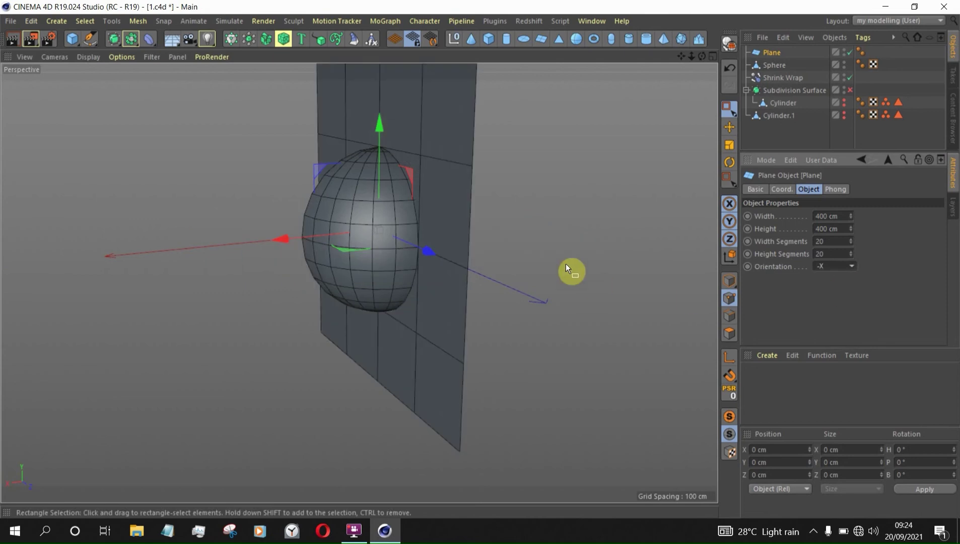
# Move the plane along X clear of the half sphere and scale it down to about 99.2 by 99.2 cm
pyautogui.moveTo(285, 241); pyautogui.dragTo(162, 265)
pyautogui.keyDown('alt'); pyautogui.moveTo(265, 235); pyautogui.dragTo(401, 226); pyautogui.keyUp('alt')
pyautogui.click(729, 145)
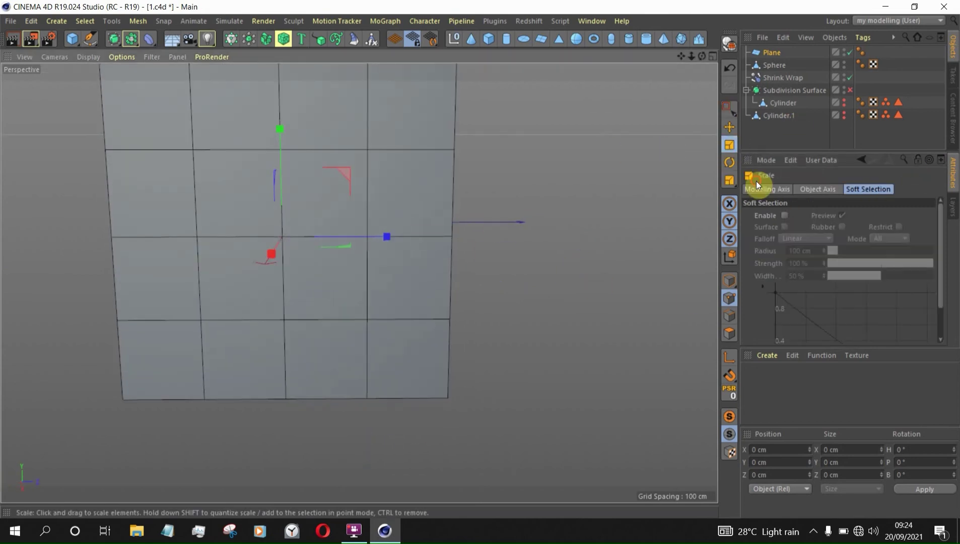
pyautogui.moveTo(494, 282); pyautogui.dragTo(227, 238)
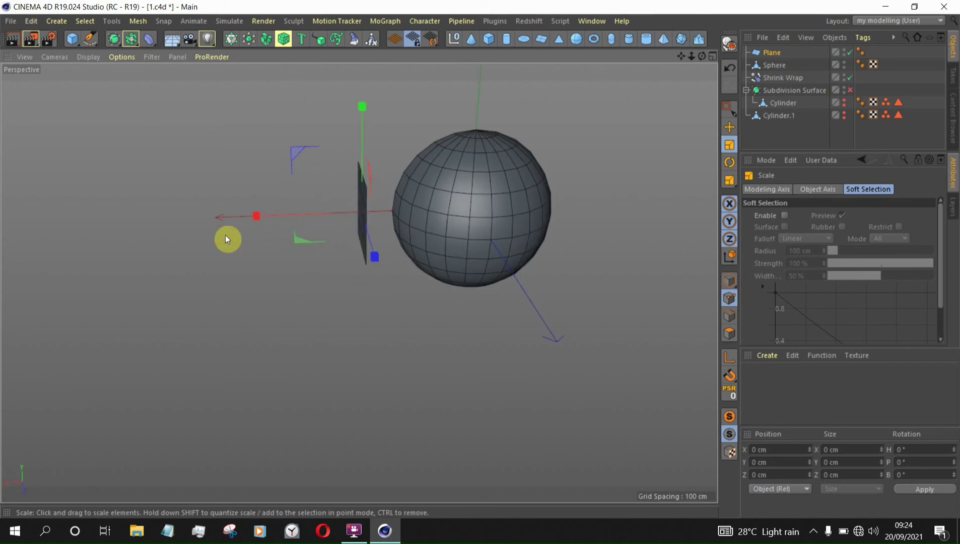
# Set the plane's orientation to +Z
pyautogui.click(779, 51)
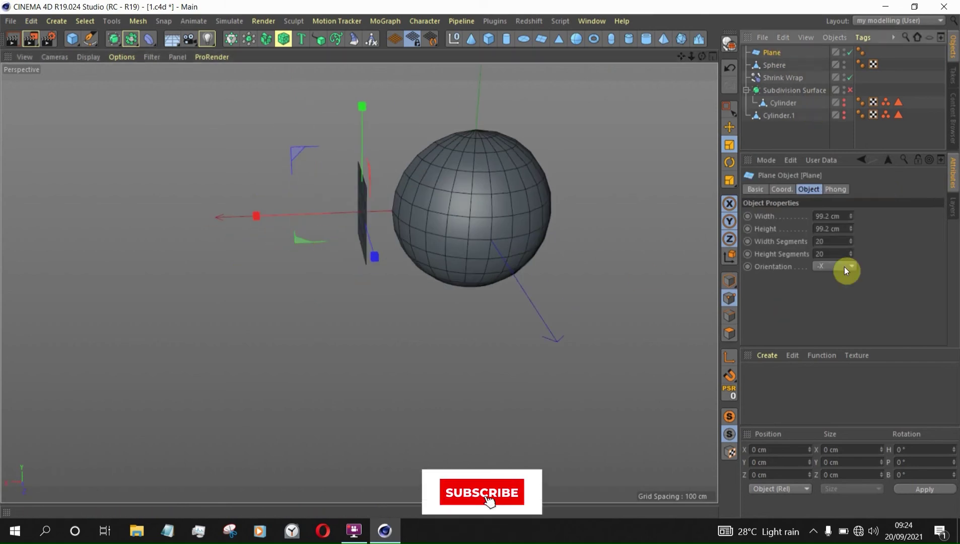
pyautogui.click(845, 267)
pyautogui.click(835, 304)
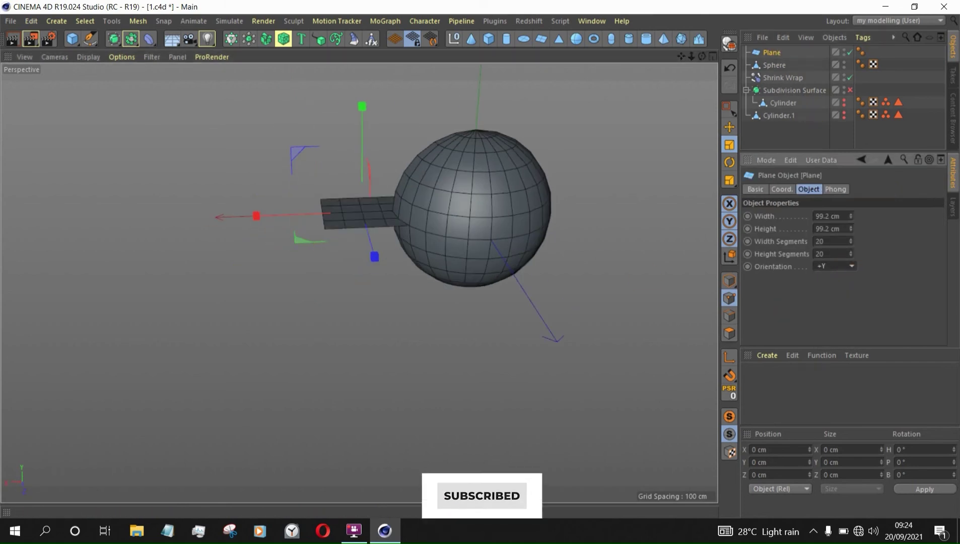
pyautogui.click(836, 266)
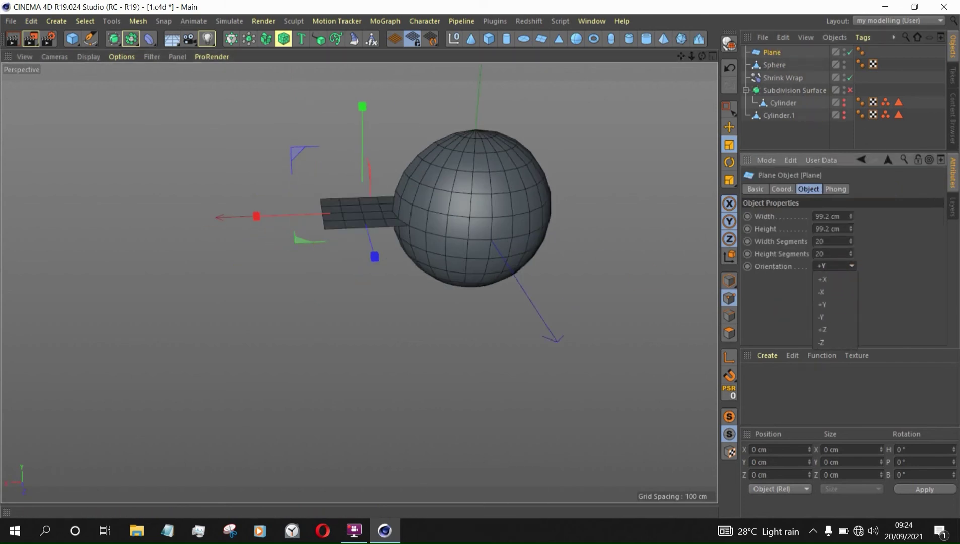
pyautogui.click(823, 330)
# Move the plane along Z in front of the half sphere's curved side, adjust its scale, and deselect it
pyautogui.keyDown('alt'); pyautogui.moveTo(568, 241); pyautogui.dragTo(712, 167); pyautogui.keyUp('alt')
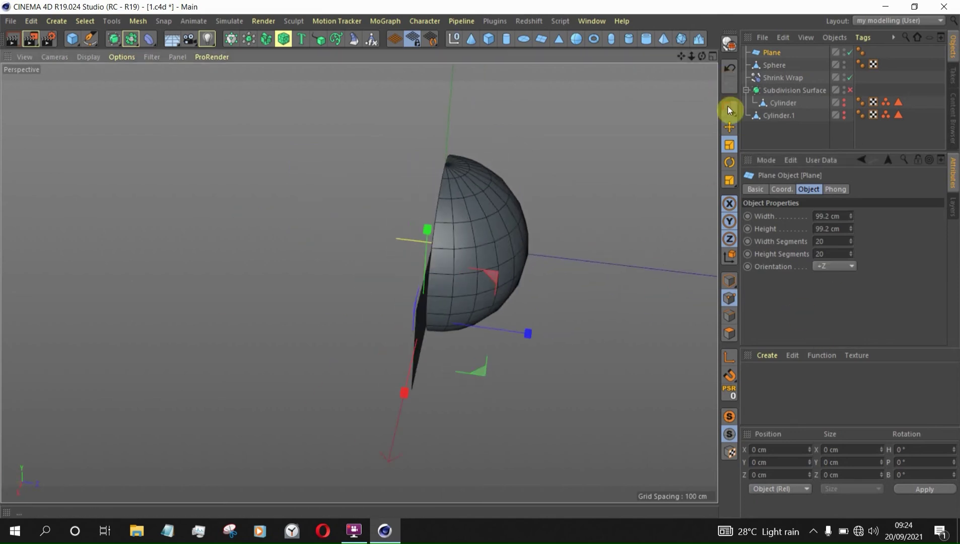
pyautogui.click(729, 127)
pyautogui.moveTo(519, 331); pyautogui.dragTo(198, 352)
pyautogui.moveTo(138, 343); pyautogui.dragTo(433, 382)
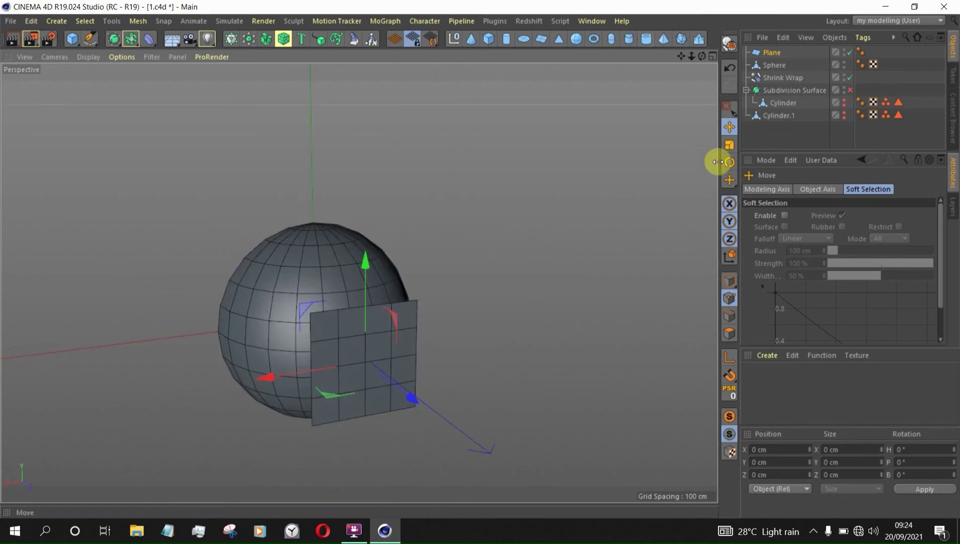
pyautogui.press('t')
pyautogui.moveTo(645, 282); pyautogui.dragTo(535, 206)
pyautogui.keyDown('alt'); pyautogui.moveTo(583, 187); pyautogui.dragTo(544, 166); pyautogui.keyUp('alt')
pyautogui.click(780, 135)
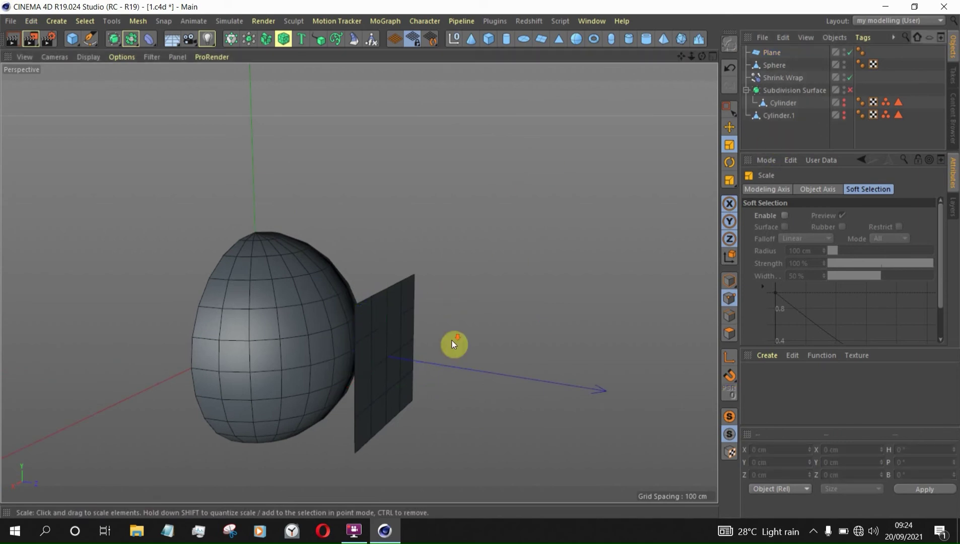
# Make the Shrink Wrap deformer a child of the plane and assign Sphere as its target object
pyautogui.scroll(-2, 452, 341)
pyautogui.scroll(2, 454, 469)
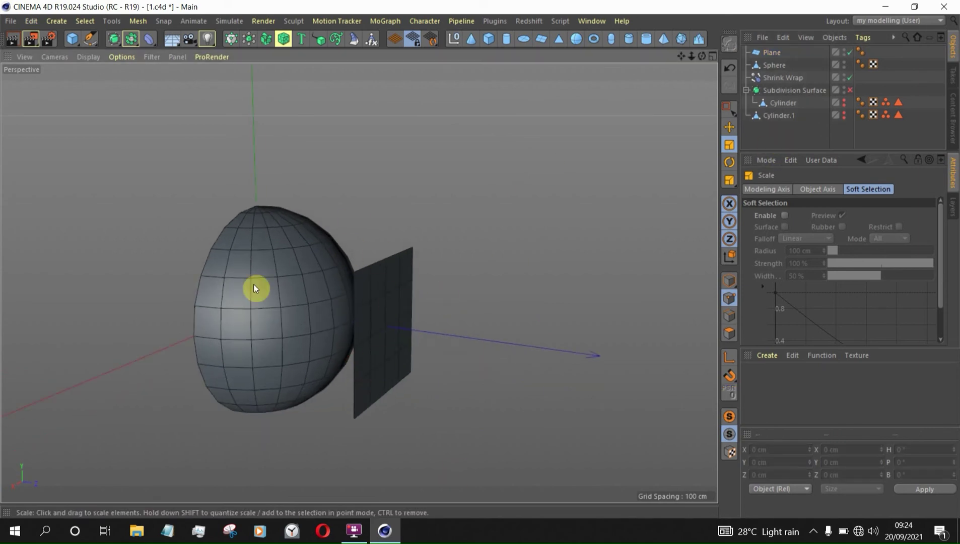
pyautogui.keyDown('alt'); pyautogui.moveTo(356, 300); pyautogui.dragTo(350, 296); pyautogui.keyUp('alt')
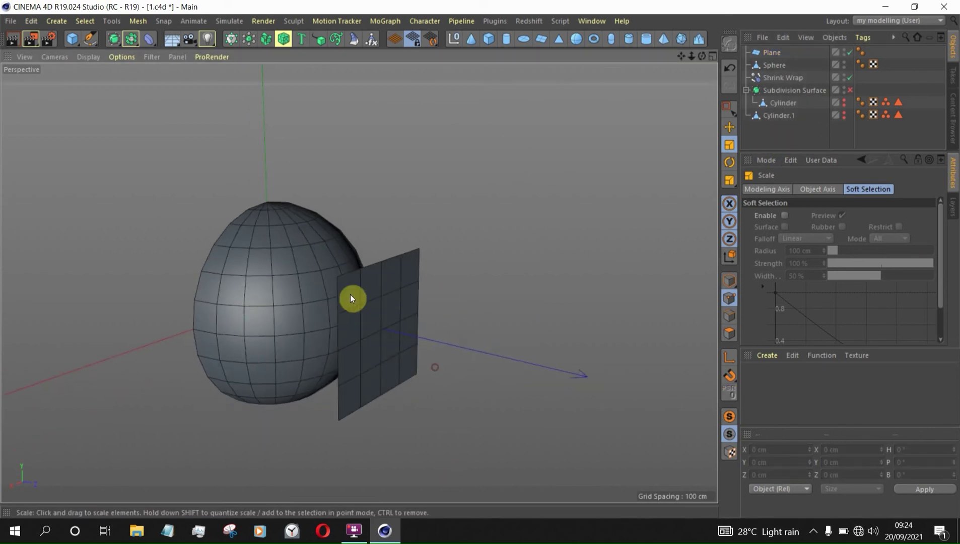
pyautogui.click(772, 53)
pyautogui.moveTo(781, 75); pyautogui.dragTo(793, 53)
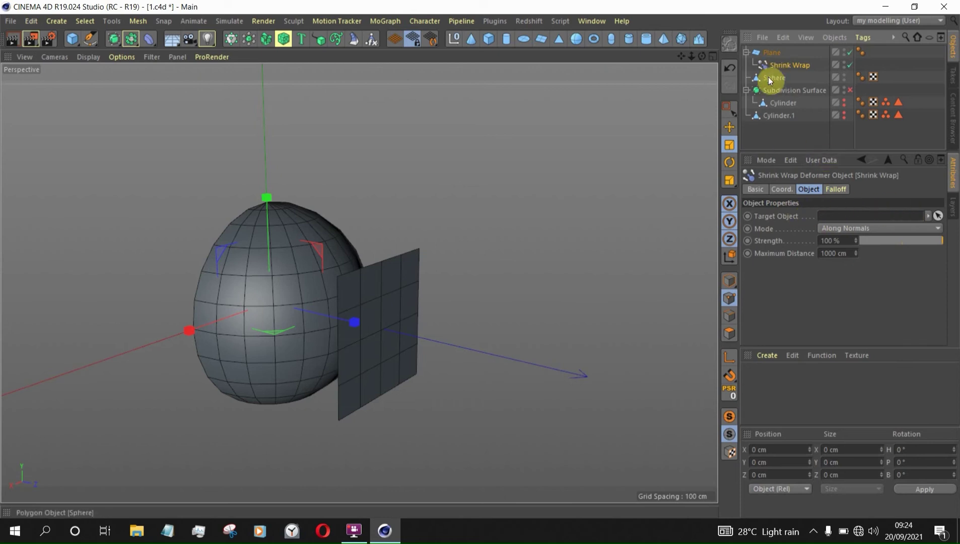
pyautogui.moveTo(769, 78); pyautogui.dragTo(854, 218)
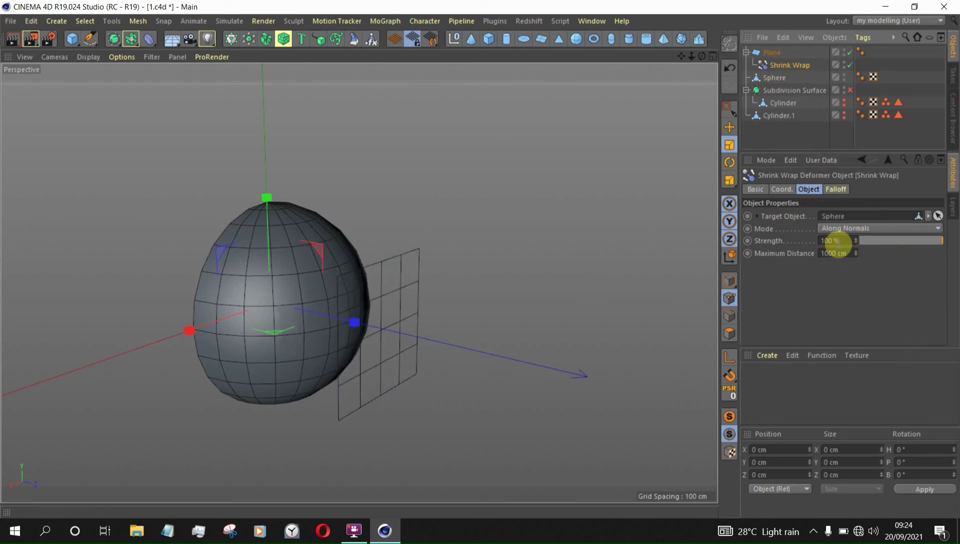
# Hide the half sphere in the editor and renderer and inspect the wrapped plane's surface
pyautogui.keyDown('alt'); pyautogui.moveTo(345, 361); pyautogui.dragTo(474, 401); pyautogui.keyUp('alt')
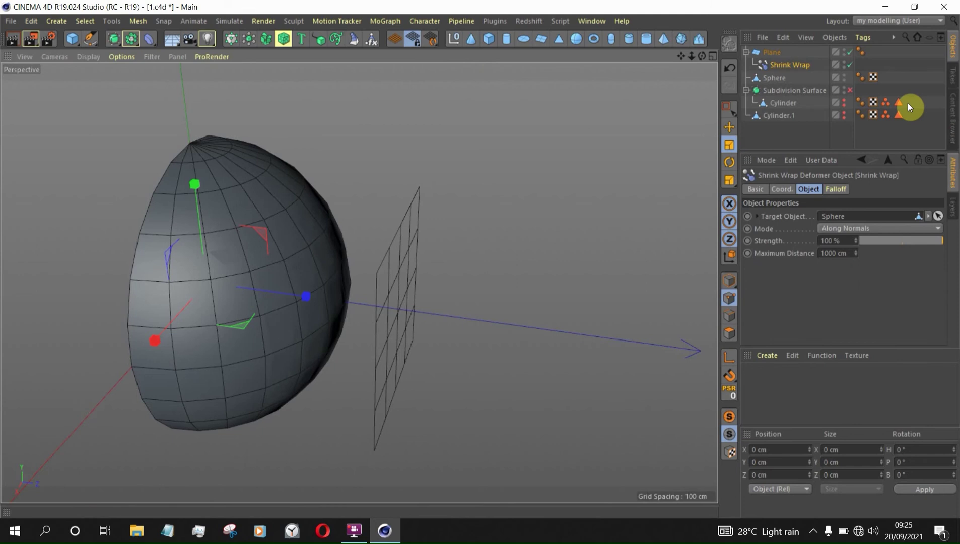
pyautogui.click(843, 80)
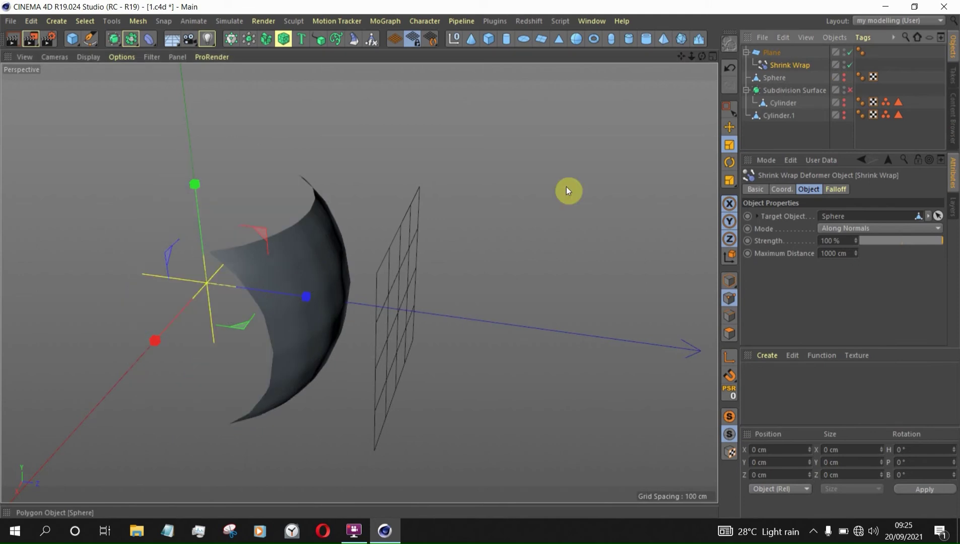
pyautogui.keyDown('alt'); pyautogui.moveTo(386, 265); pyautogui.dragTo(481, 226); pyautogui.keyUp('alt')
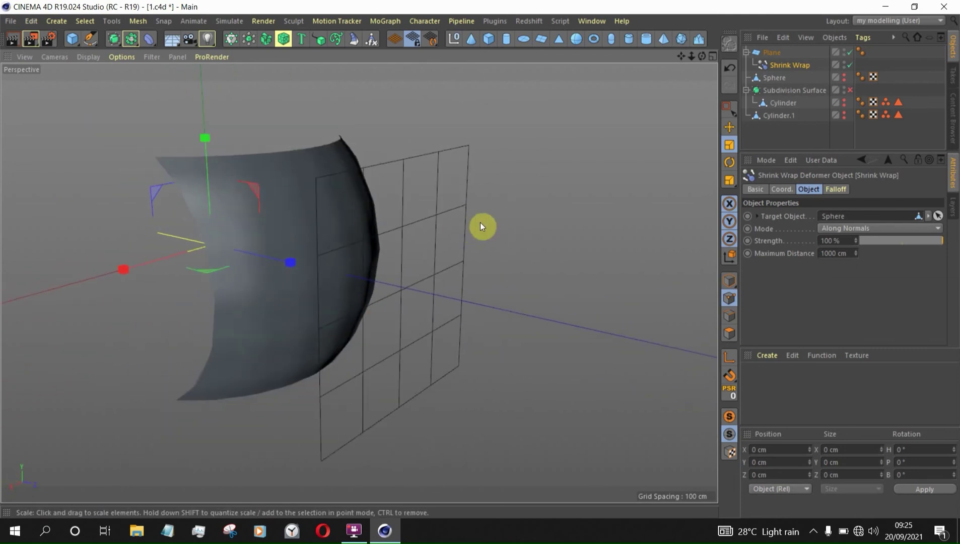
# Hide the plane and disable both it and its Shrink Wrap deformer
pyautogui.click(843, 51)
pyautogui.click(851, 65)
pyautogui.click(851, 53)
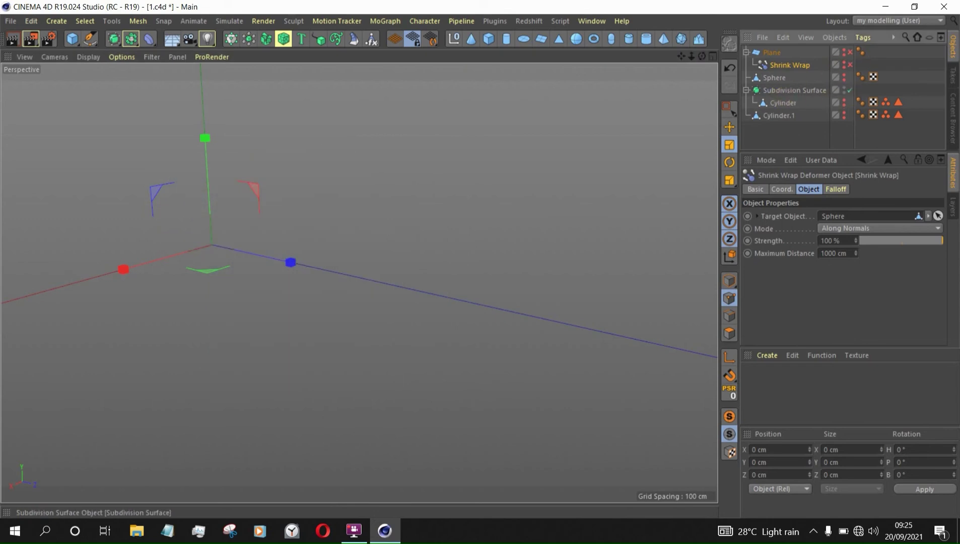
# Keep the Subdivision Surface disabled and unhide Cylinder.1 in the editor and renderer
pyautogui.click(850, 90)
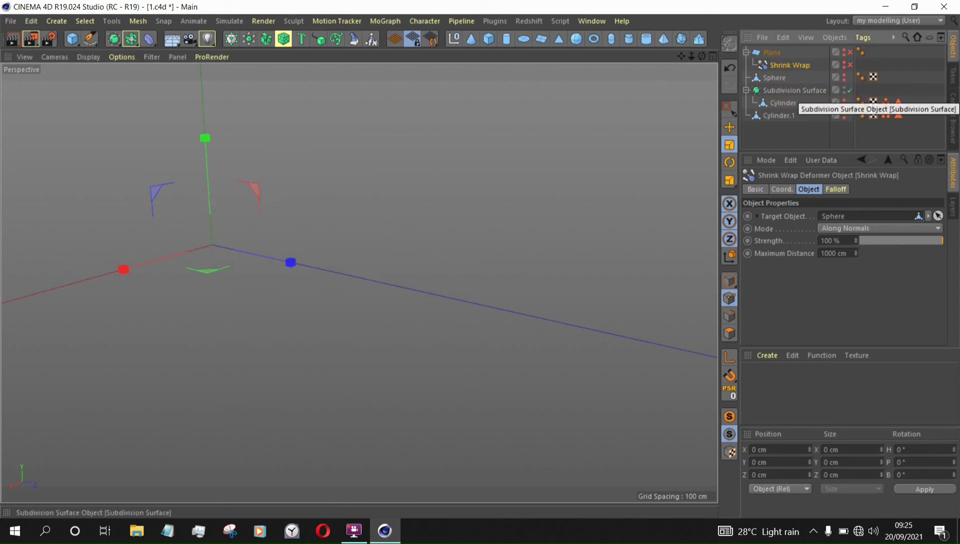
pyautogui.click(845, 117)
pyautogui.keyDown('alt'); pyautogui.click(844, 115); pyautogui.keyUp('alt')
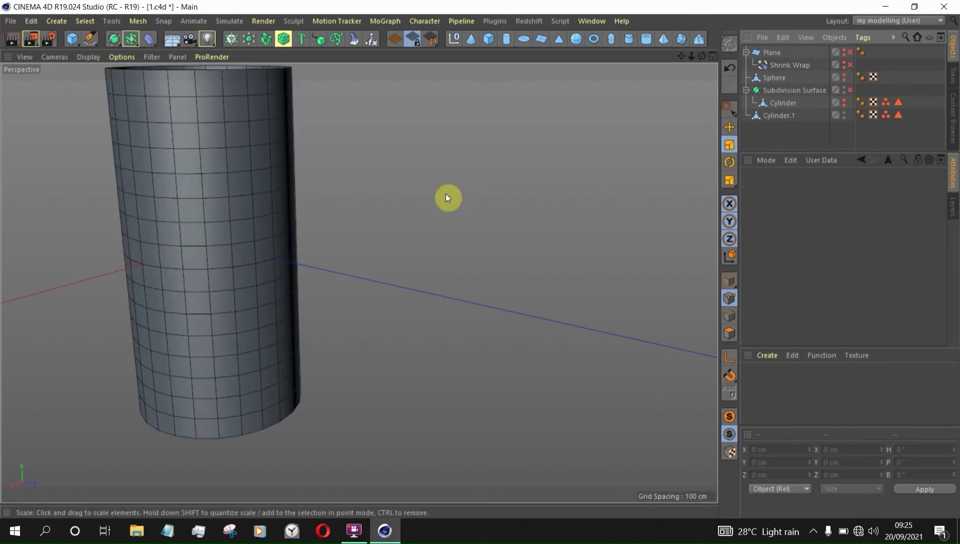
pyautogui.keyDown('alt'); pyautogui.moveTo(439, 211); pyautogui.dragTo(363, 221, button='right'); pyautogui.keyUp('alt')
pyautogui.keyDown('alt'); pyautogui.moveTo(294, 162); pyautogui.dragTo(436, 203, button='right'); pyautogui.keyUp('alt')
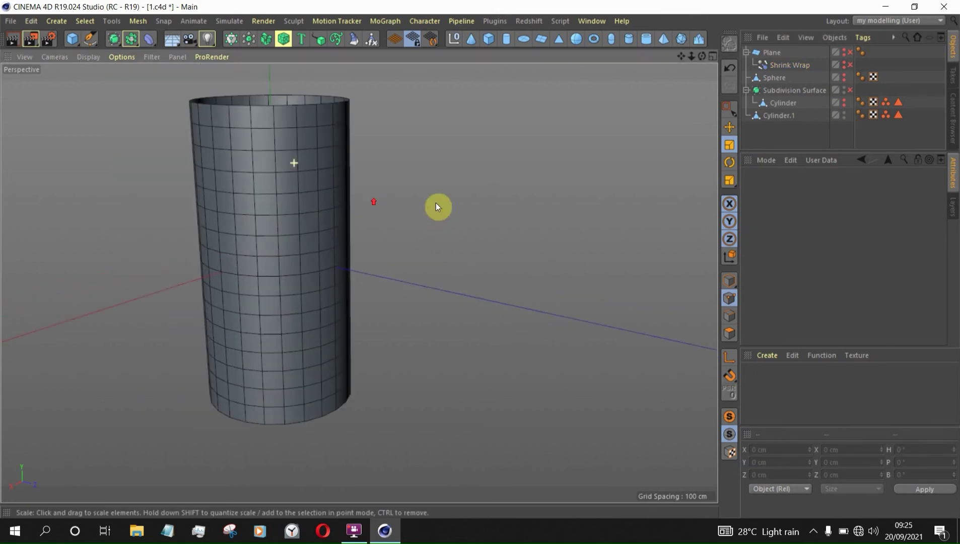
# Restore the saved point selection on Cylinder.1, framing the selected square of points
pyautogui.doubleClick(886, 116)
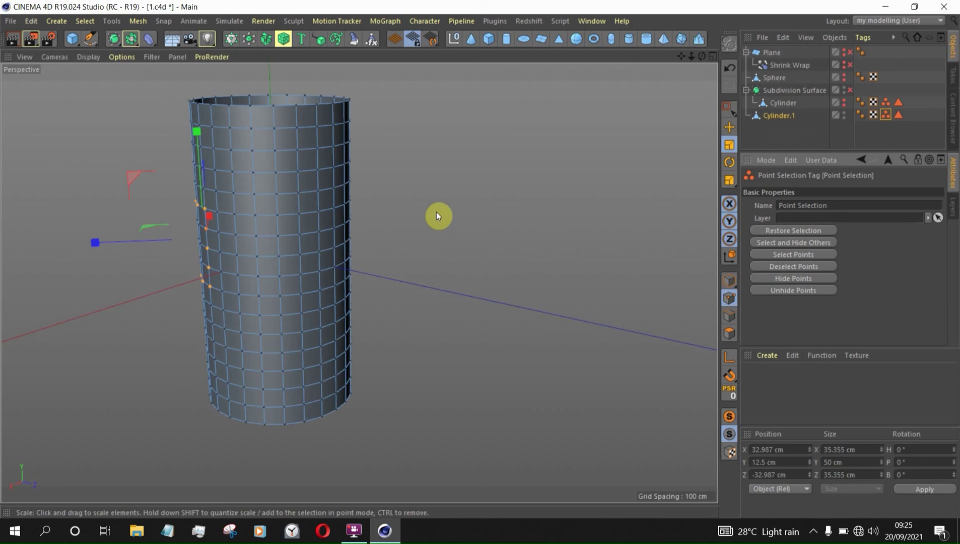
pyautogui.keyDown('alt'); pyautogui.moveTo(437, 212); pyautogui.dragTo(823, 212); pyautogui.keyUp('alt')
pyautogui.keyDown('alt'); pyautogui.moveTo(500, 184); pyautogui.dragTo(464, 219, button='right'); pyautogui.keyUp('alt')
pyautogui.keyDown('alt'); pyautogui.moveTo(464, 214); pyautogui.dragTo(564, 26); pyautogui.keyUp('alt')
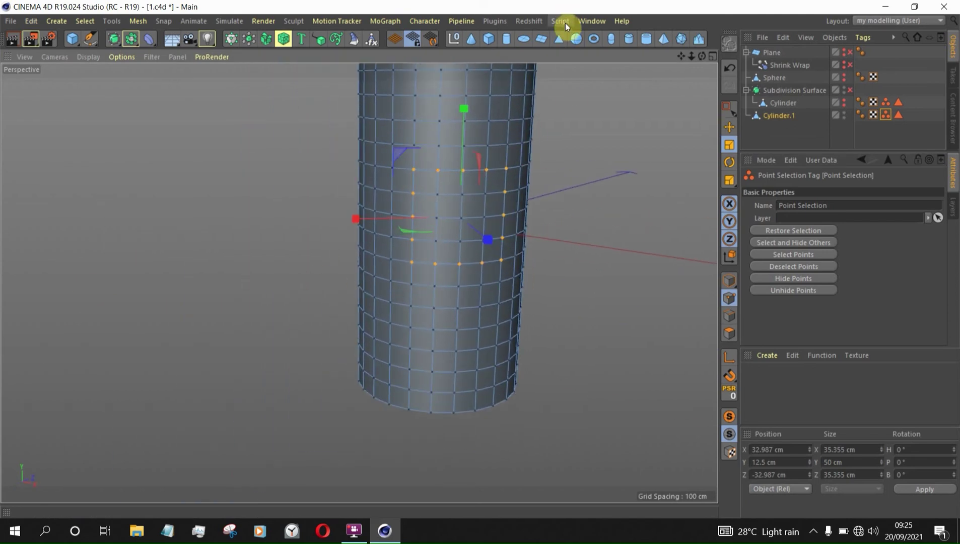
# Duplicate Cylinder.1, hide the copy in the editor and renderer, and reselect Cylinder.1
pyautogui.moveTo(782, 117)
pyautogui.keyDown('ctrl'); pyautogui.mouseDown()
pyautogui.moveTo(793, 134)
pyautogui.moveTo(782, 113)
pyautogui.mouseUp(); pyautogui.keyUp('ctrl')
pyautogui.keyDown('alt'); pyautogui.doubleClick(845, 131); pyautogui.keyUp('alt')
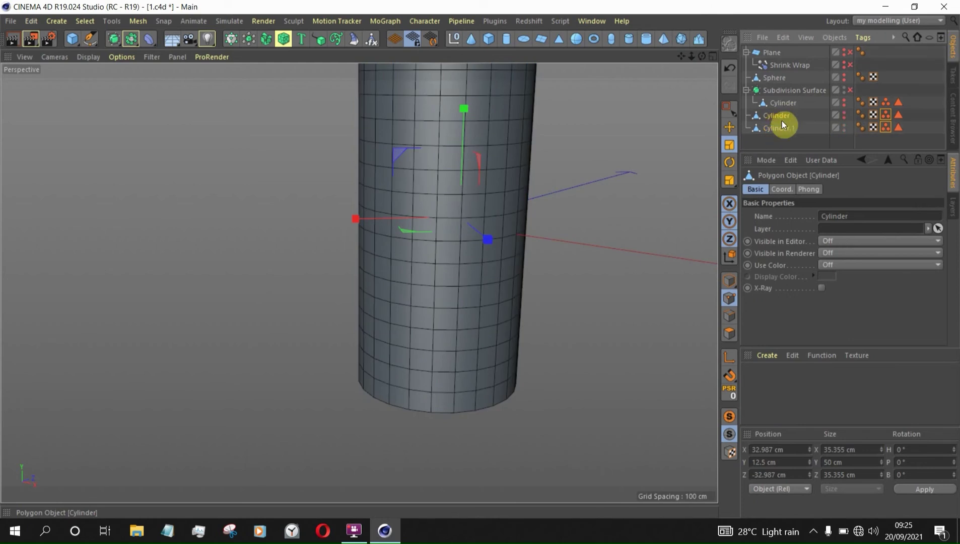
pyautogui.click(783, 129)
# Run the Points to Circle script on the selected points and scale the circle down to about 60 percent
pyautogui.click(560, 21)
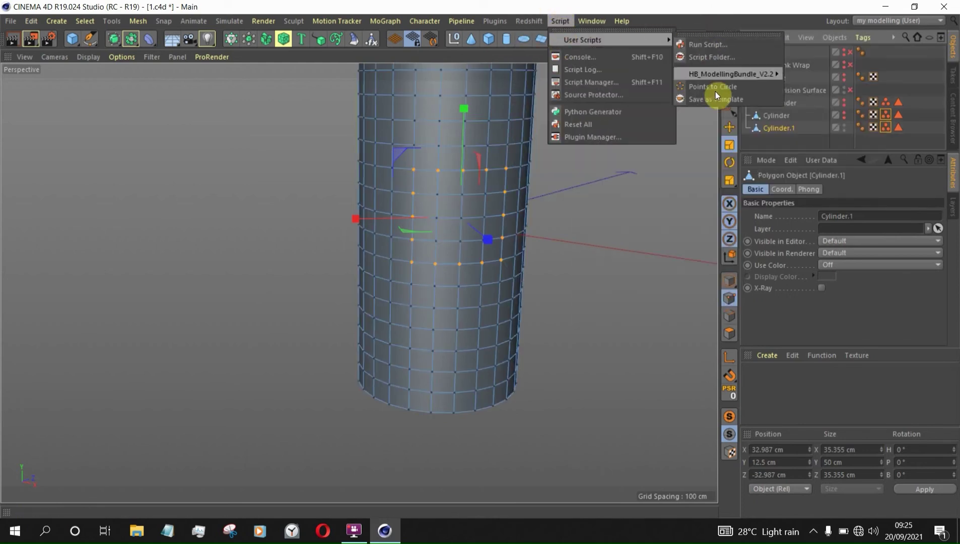
pyautogui.click(716, 90)
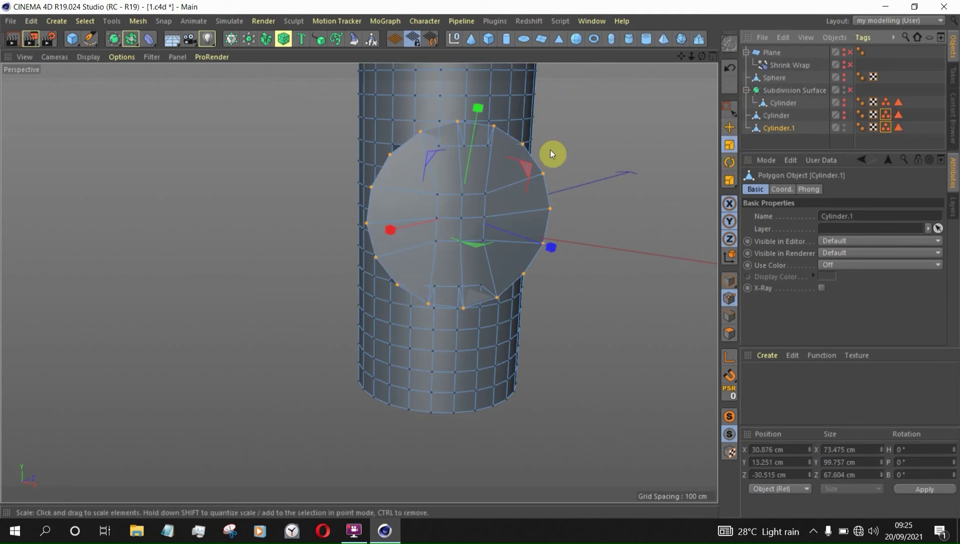
pyautogui.scroll(1, 553, 150)
pyautogui.moveTo(563, 161); pyautogui.dragTo(410, 205)
pyautogui.scroll(2, 511, 171)
pyautogui.moveTo(510, 171)
pyautogui.keyDown('alt'); pyautogui.mouseDown()
pyautogui.moveTo(603, 163)
pyautogui.moveTo(523, 182)
pyautogui.moveTo(510, 172)
pyautogui.mouseUp(); pyautogui.keyUp('alt')
pyautogui.scroll(-4, 243, 186)
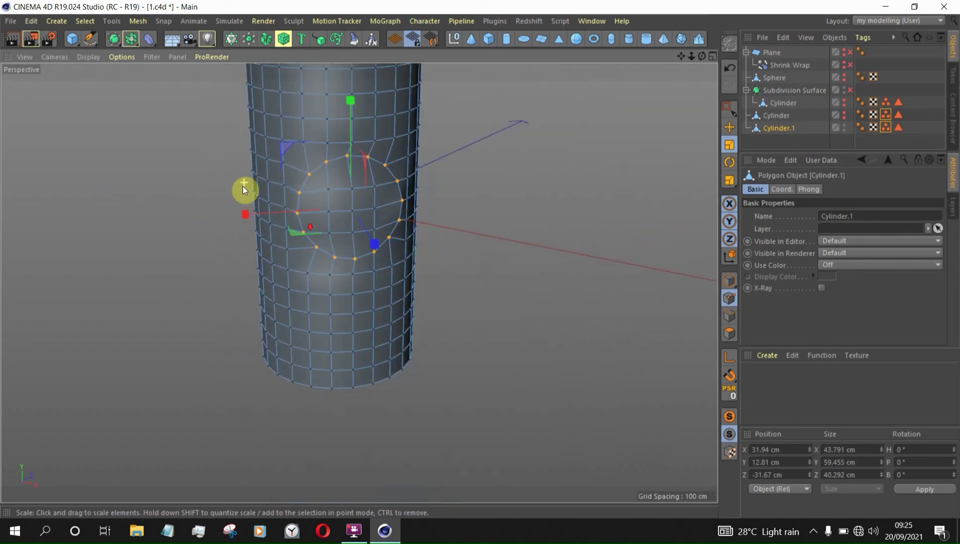
# Live-select all of Cylinder.1's polygons inside and directly around the circle in Polygon mode
pyautogui.scroll(2, 385, 179)
pyautogui.keyDown('alt'); pyautogui.moveTo(357, 185); pyautogui.dragTo(434, 183); pyautogui.keyUp('alt')
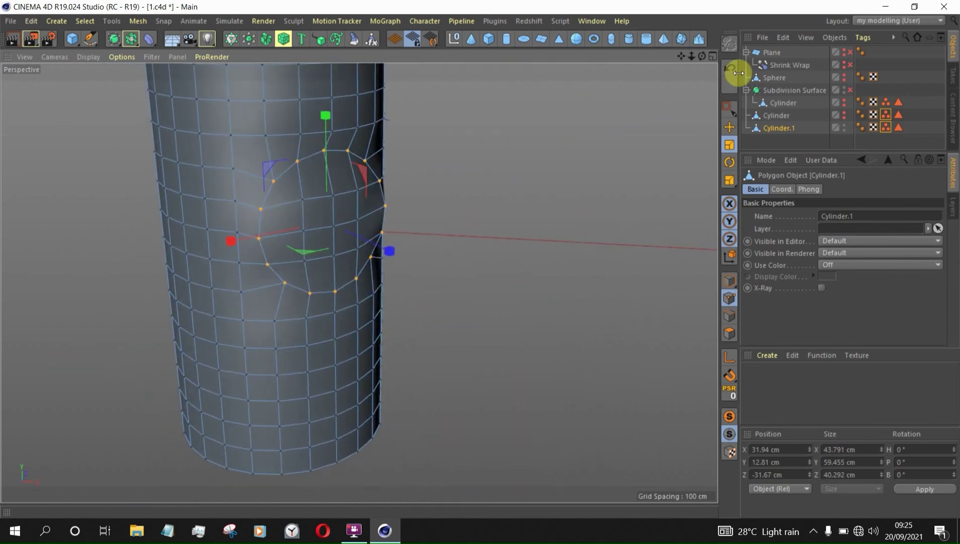
pyautogui.click(731, 107)
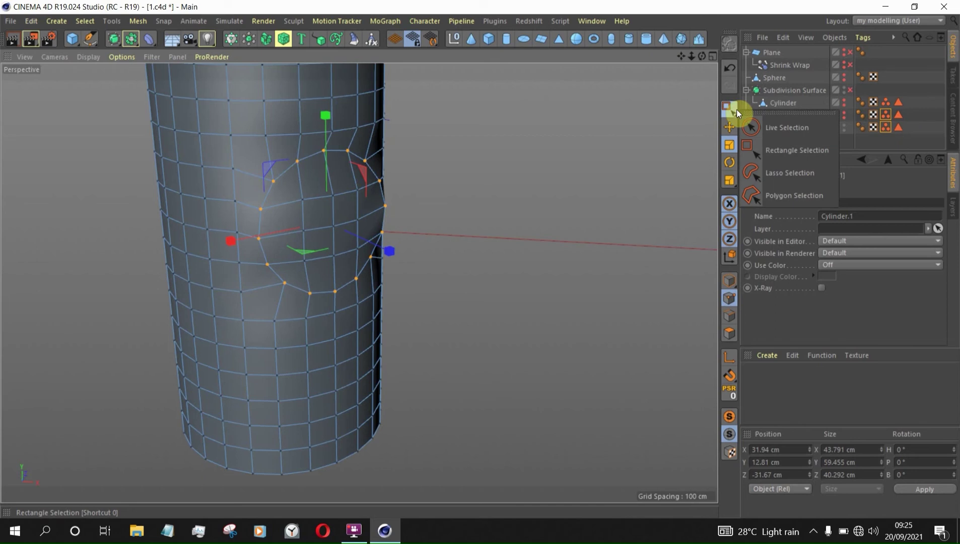
pyautogui.click(770, 130)
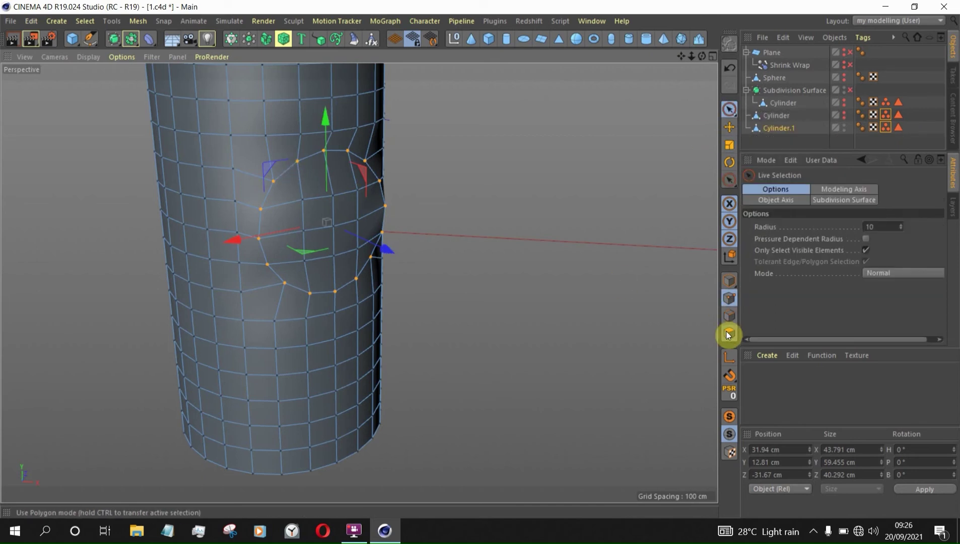
pyautogui.click(729, 333)
pyautogui.click(289, 180)
pyautogui.moveTo(266, 169); pyautogui.dragTo(370, 145)
pyautogui.moveTo(280, 185)
pyautogui.keyDown('alt'); pyautogui.mouseDown()
pyautogui.moveTo(314, 143)
pyautogui.moveTo(290, 153)
pyautogui.moveTo(272, 182)
pyautogui.moveTo(265, 274)
pyautogui.moveTo(314, 308)
pyautogui.moveTo(323, 302)
pyautogui.mouseUp(); pyautogui.keyUp('alt')
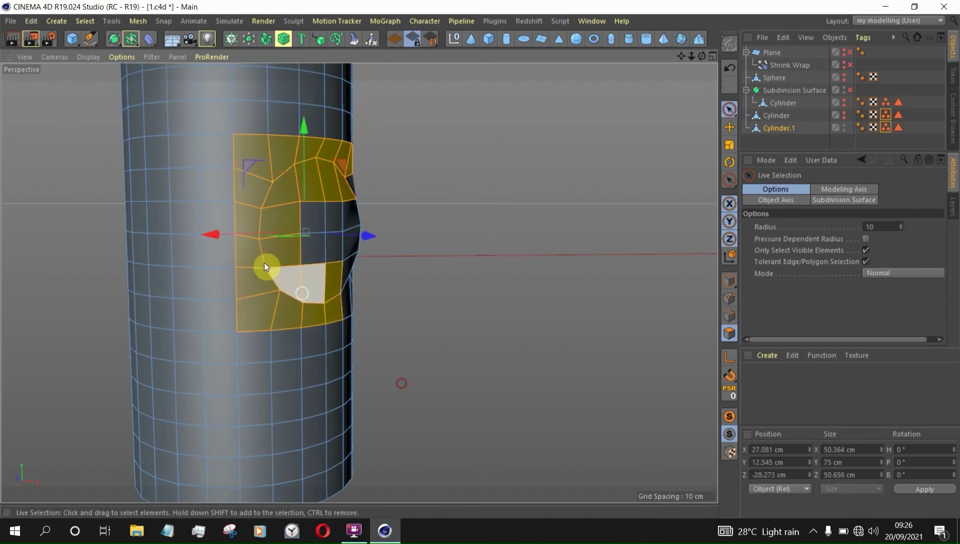
pyautogui.scroll(-3, 147, 216)
pyautogui.scroll(4, 318, 243)
pyautogui.keyDown('alt'); pyautogui.moveTo(287, 207); pyautogui.dragTo(214, 268); pyautogui.keyUp('alt')
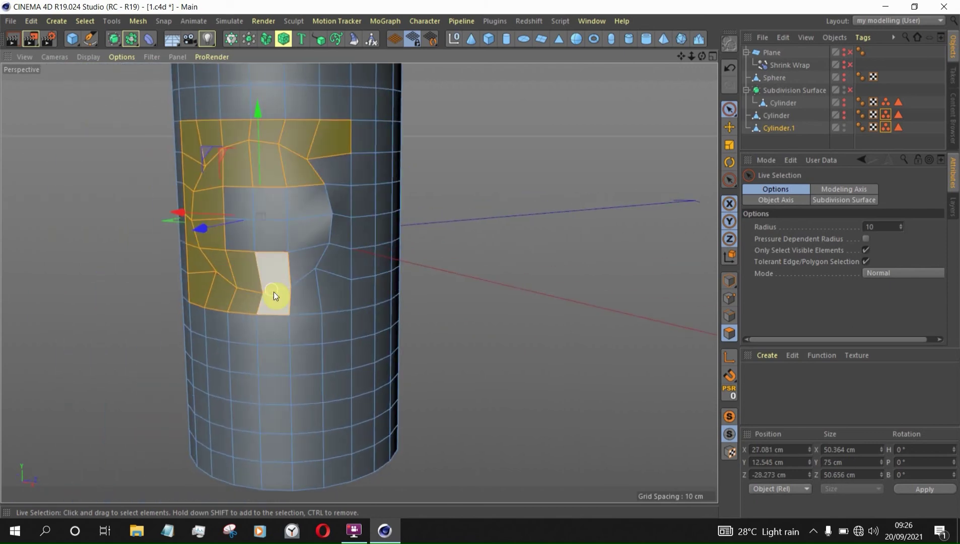
pyautogui.moveTo(274, 292)
pyautogui.keyDown('shift'); pyautogui.mouseDown()
pyautogui.moveTo(323, 293)
pyautogui.moveTo(322, 194)
pyautogui.moveTo(333, 193)
pyautogui.moveTo(288, 241)
pyautogui.mouseUp(); pyautogui.keyUp('shift')
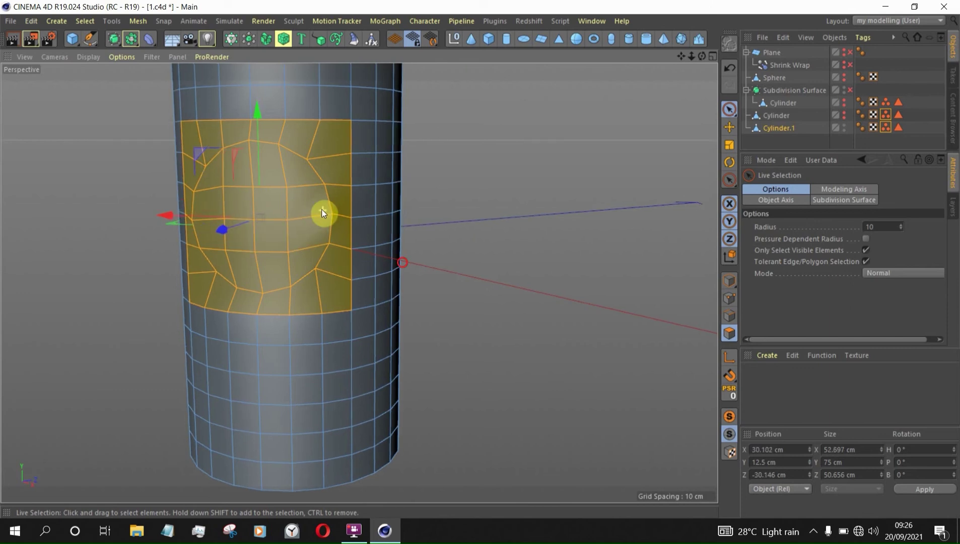
# Split the selected polygons around the circle on Cylinder.1 into a separate object
pyautogui.keyDown('alt'); pyautogui.moveTo(320, 209); pyautogui.dragTo(203, 202); pyautogui.keyUp('alt')
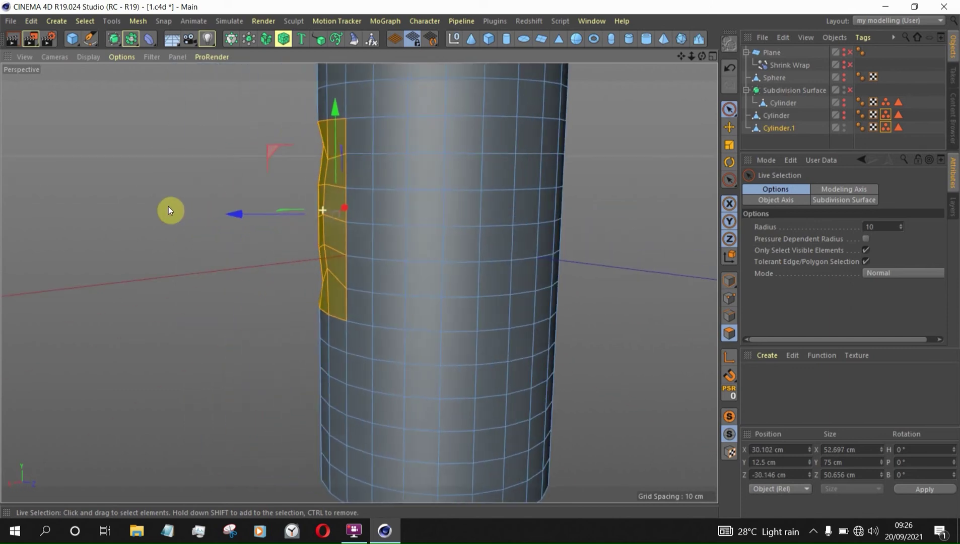
pyautogui.keyDown('alt'); pyautogui.moveTo(169, 206); pyautogui.dragTo(392, 216); pyautogui.keyUp('alt')
pyautogui.rightClick(368, 356)
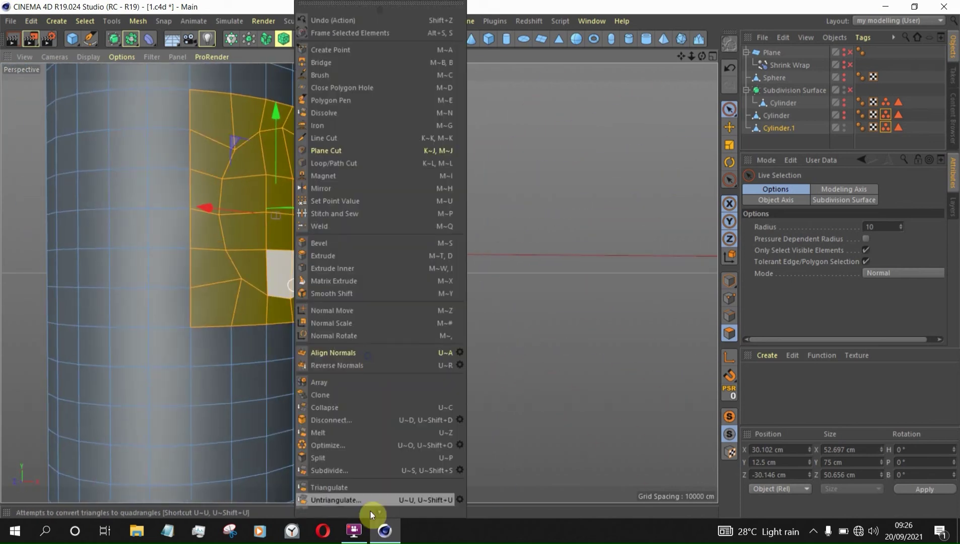
pyautogui.click(338, 436)
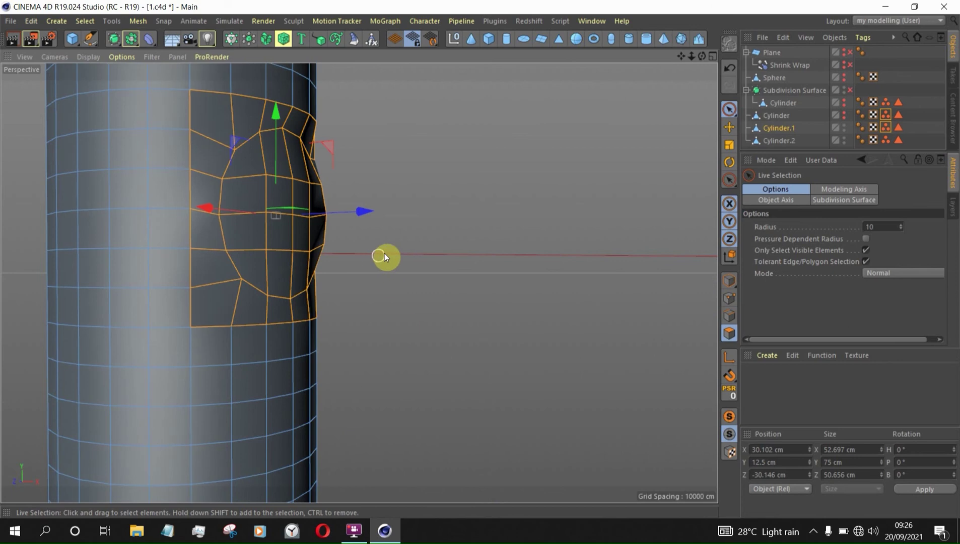
# Delete the split-off polygons from Cylinder.1 and check the opening with the Cylinder.2 patch hidden, then shown again
pyautogui.click(783, 143)
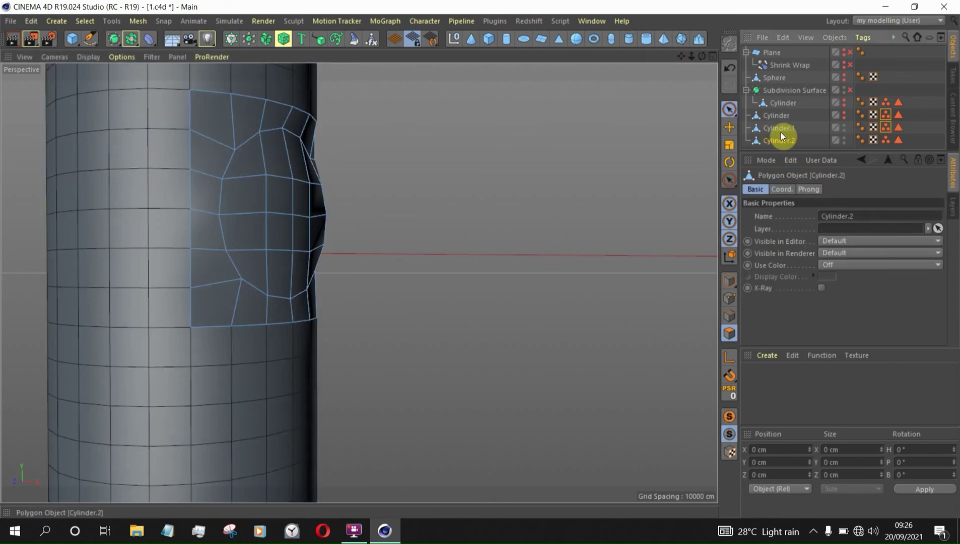
pyautogui.click(781, 131)
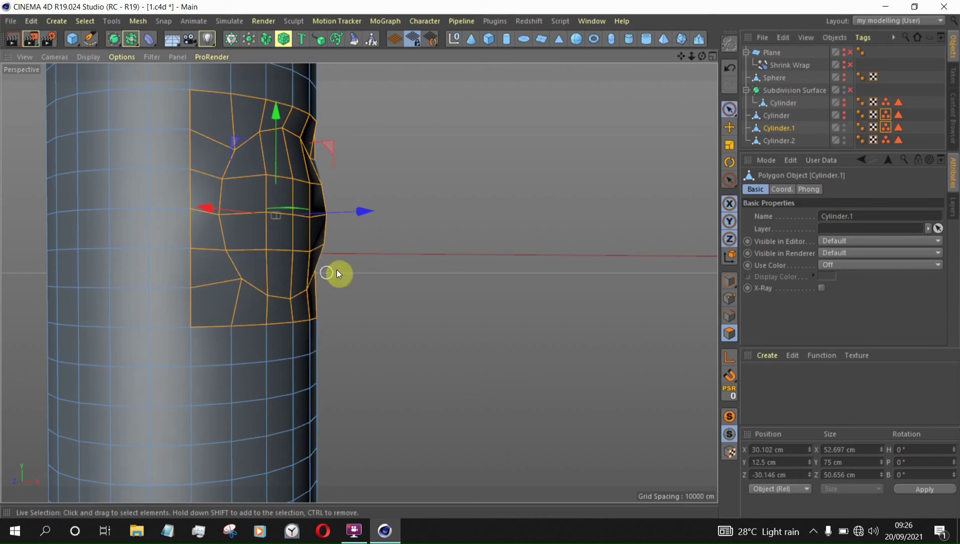
pyautogui.click(463, 256)
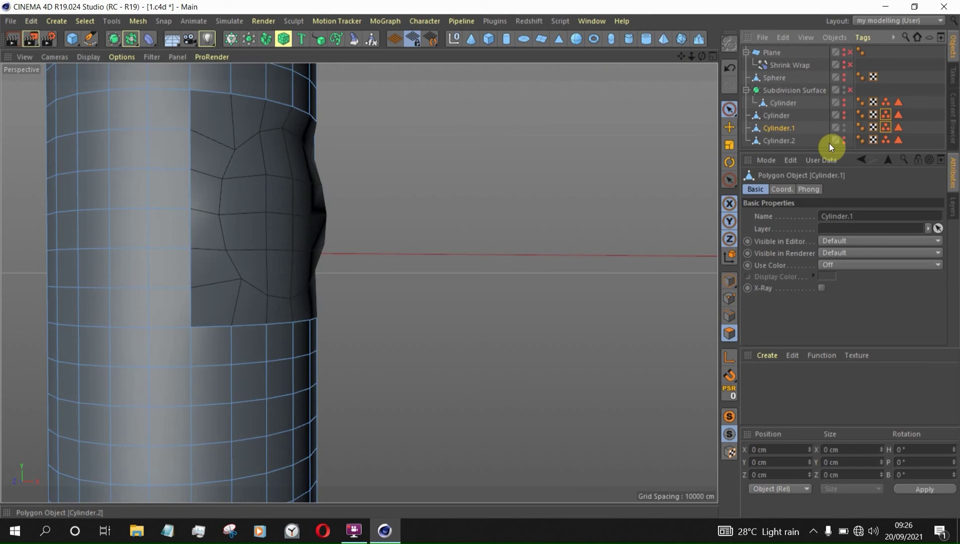
pyautogui.keyDown('alt'); pyautogui.moveTo(435, 227); pyautogui.dragTo(336, 199, button='right'); pyautogui.keyUp('alt')
pyautogui.keyDown('alt'); pyautogui.moveTo(329, 199); pyautogui.dragTo(215, 197); pyautogui.keyUp('alt')
pyautogui.keyDown('alt'); pyautogui.moveTo(366, 319); pyautogui.dragTo(252, 319); pyautogui.keyUp('alt')
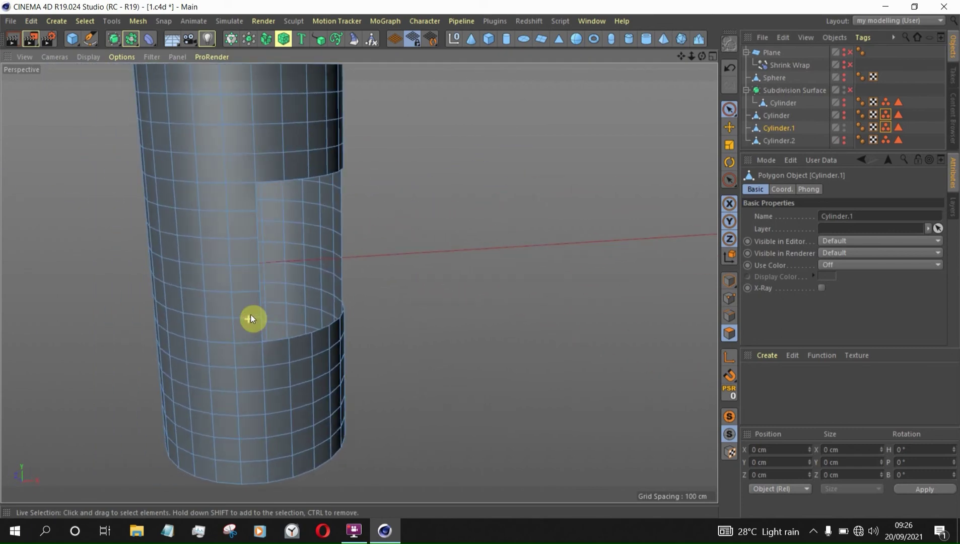
pyautogui.keyDown('alt'); pyautogui.click(842, 143); pyautogui.keyUp('alt')
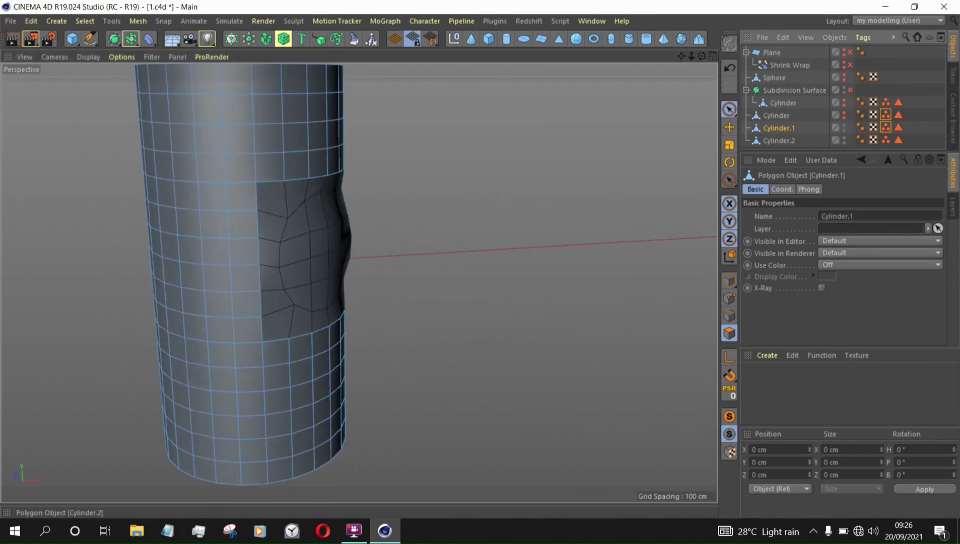
pyautogui.moveTo(369, 252)
pyautogui.keyDown('alt'); pyautogui.mouseDown()
pyautogui.moveTo(272, 268)
pyautogui.moveTo(373, 267)
pyautogui.mouseUp(); pyautogui.keyUp('alt')
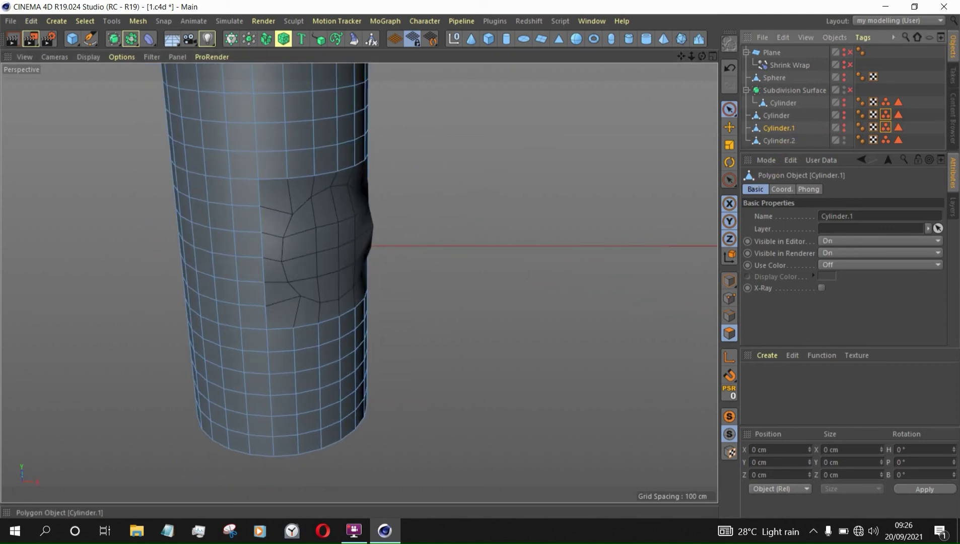
# Hide Cylinder.1 and unhide the original Cylinder in the editor and renderer, leaving the original Cylinder selected
pyautogui.click(840, 129)
pyautogui.click(784, 141)
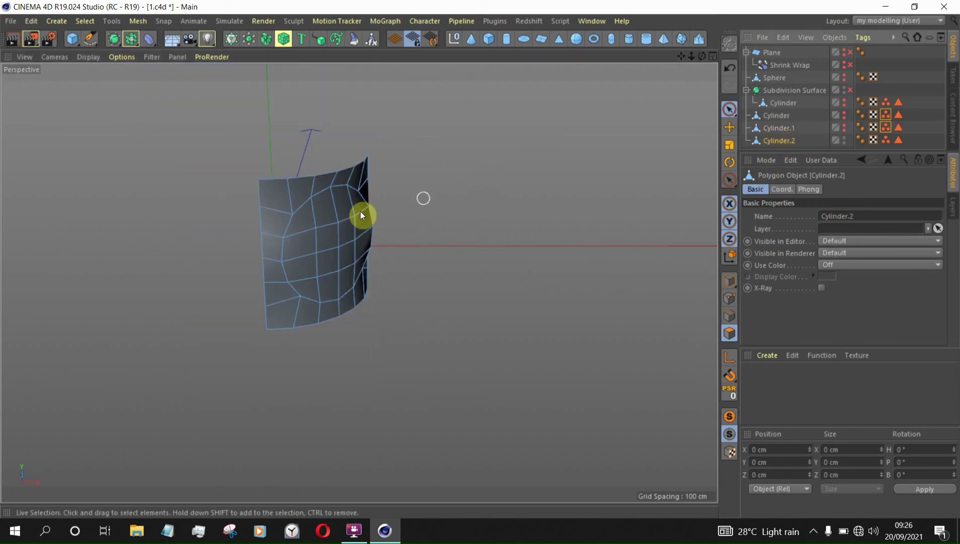
pyautogui.keyDown('alt'); pyautogui.moveTo(377, 220); pyautogui.dragTo(398, 251); pyautogui.keyUp('alt')
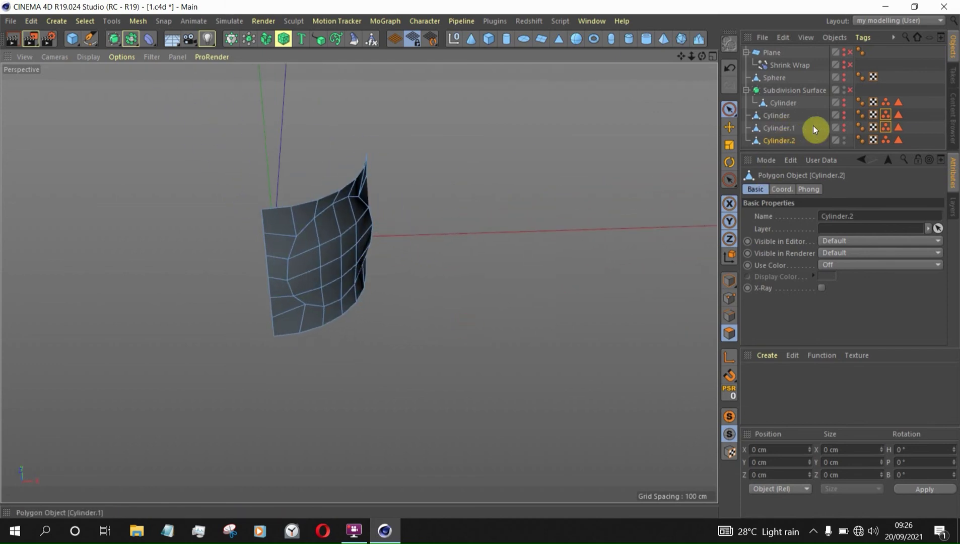
pyautogui.click(776, 116)
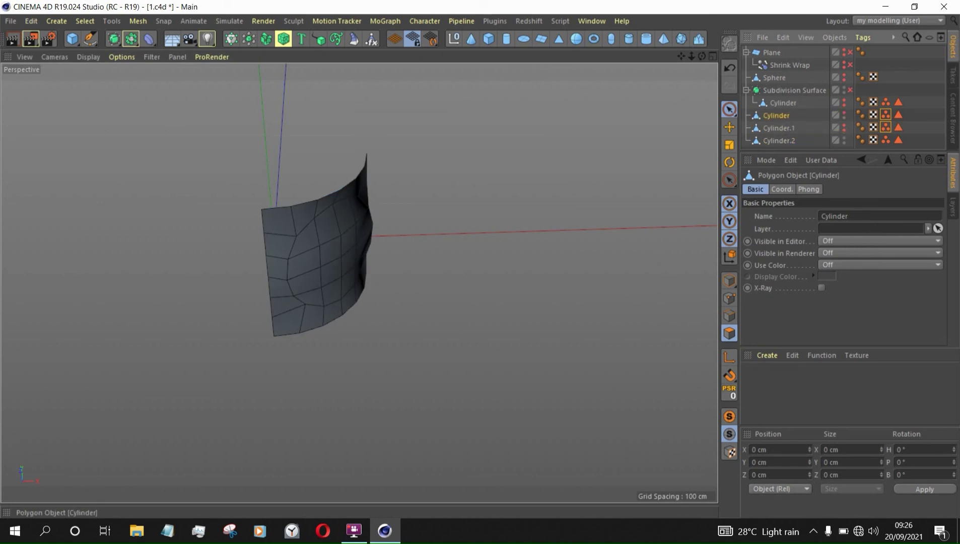
pyautogui.click(844, 118)
pyautogui.click(844, 113)
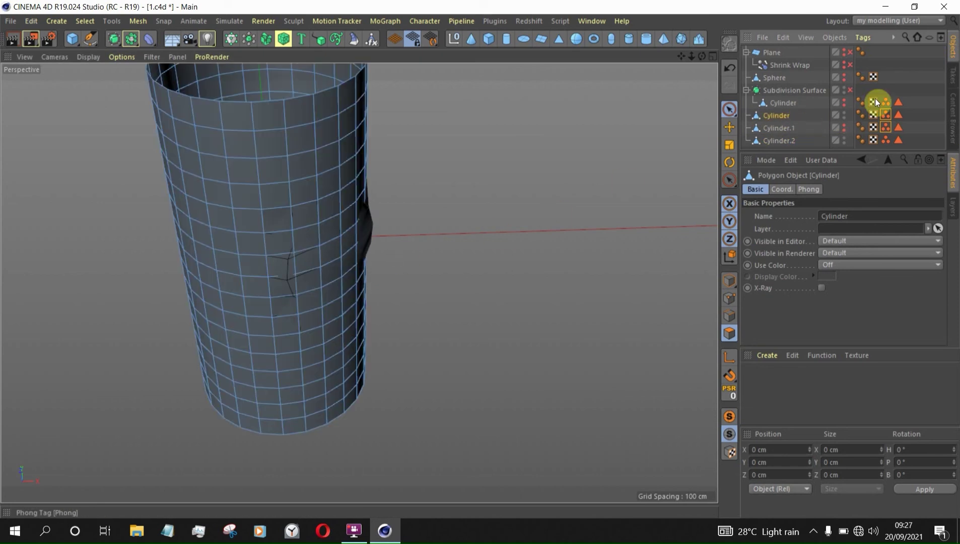
# Restore the original Cylinder's saved polygon selection and split those polygons into a separate object
pyautogui.doubleClick(898, 114)
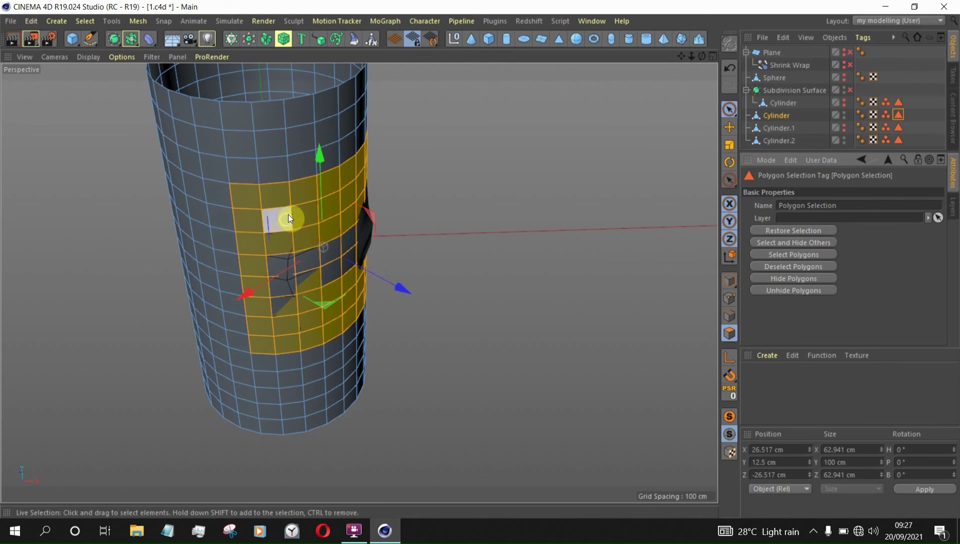
pyautogui.rightClick(429, 231)
pyautogui.click(371, 458)
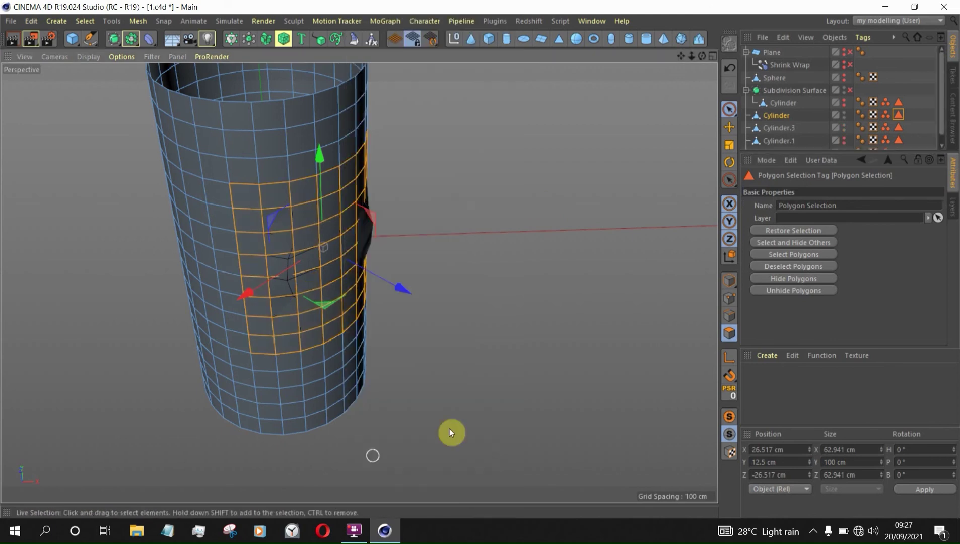
# Hide the original Cylinder in the editor and renderer, and move Cylinder.3 below Cylinder.1 in the object hierarchy
pyautogui.keyDown('alt'); pyautogui.click(843, 118); pyautogui.keyUp('alt')
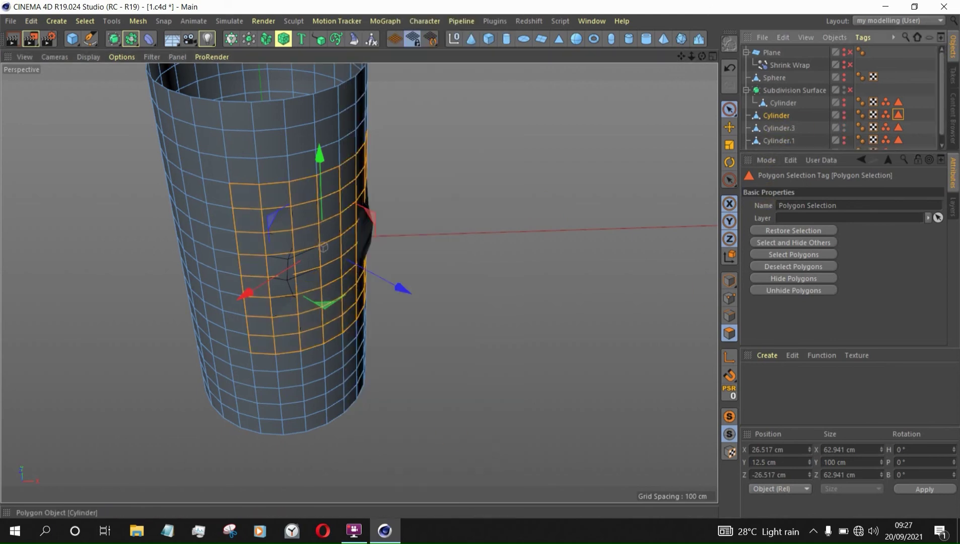
pyautogui.keyDown('alt'); pyautogui.click(843, 119); pyautogui.keyUp('alt')
pyautogui.click(784, 129)
pyautogui.click(383, 174)
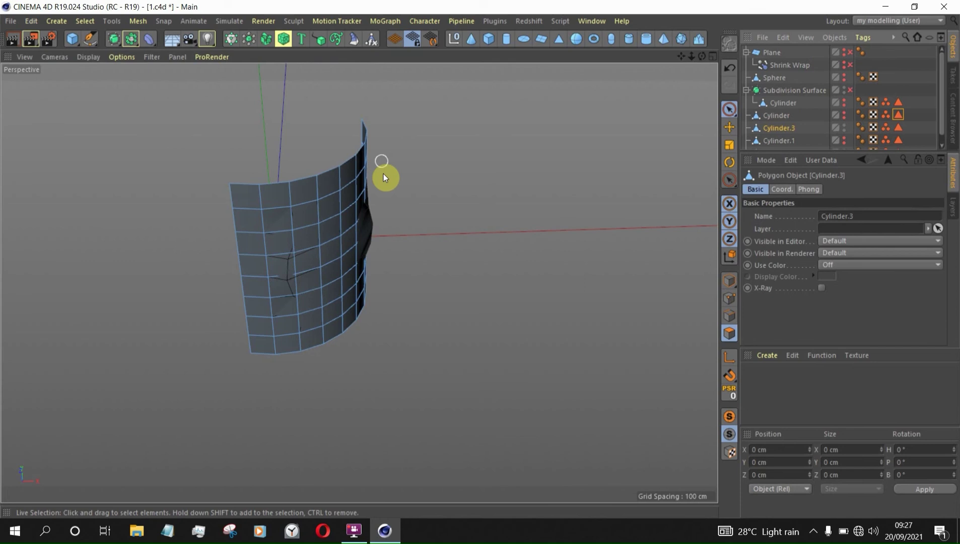
pyautogui.scroll(-1, 779, 143)
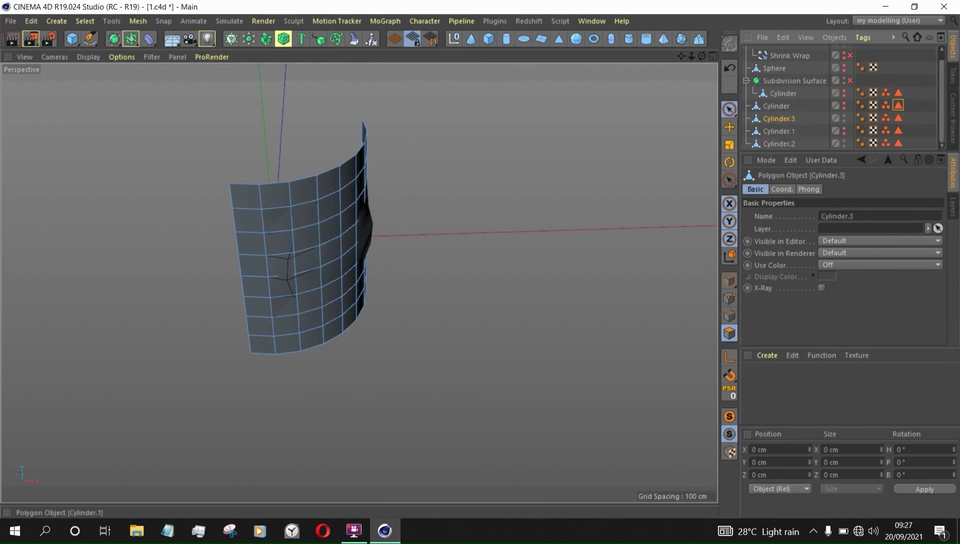
pyautogui.moveTo(785, 122); pyautogui.dragTo(789, 359)
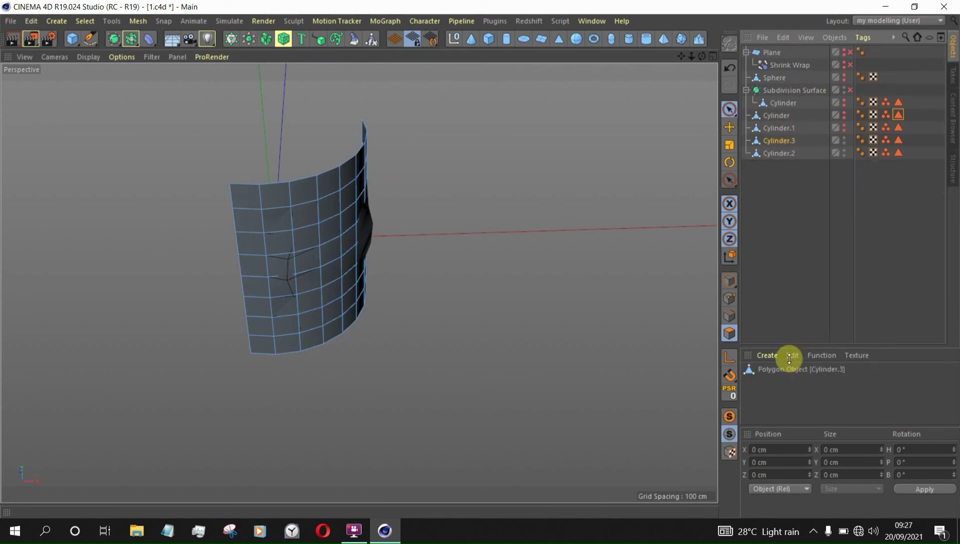
# Compare the distorted Cylinder.2 patch with the clean Cylinder.3 patch by toggling the visibility of each one
pyautogui.click(778, 153)
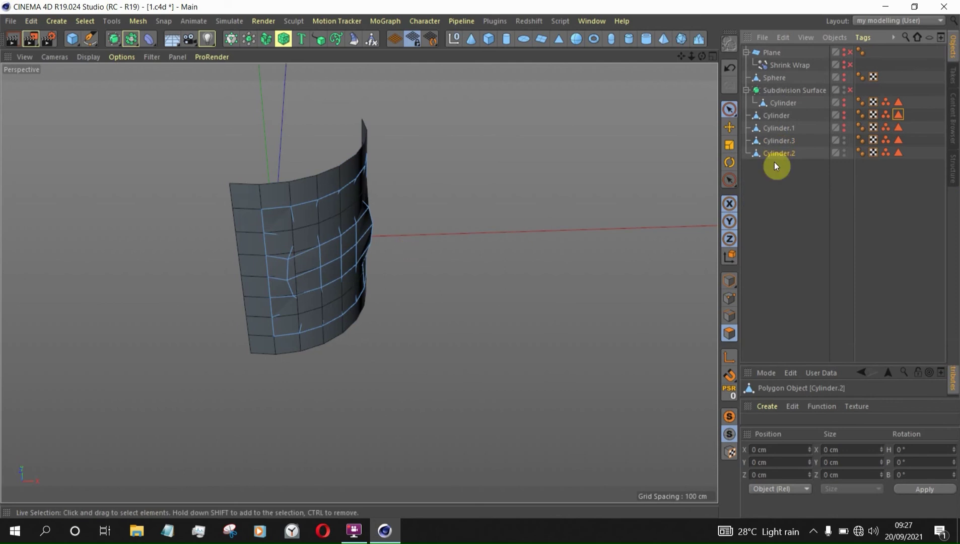
pyautogui.keyDown('alt'); pyautogui.click(845, 140); pyautogui.keyUp('alt')
pyautogui.keyDown('alt'); pyautogui.click(844, 141); pyautogui.keyUp('alt')
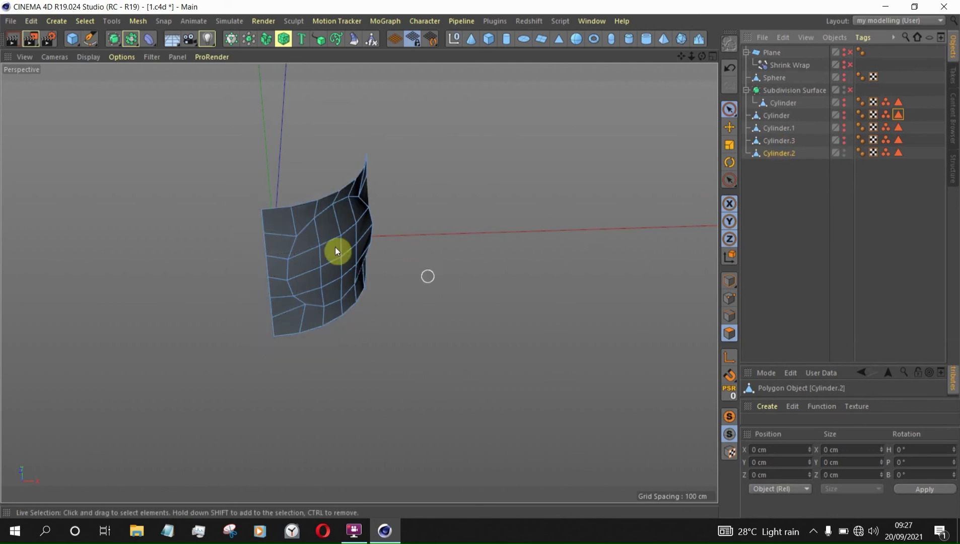
pyautogui.keyDown('alt'); pyautogui.moveTo(385, 195); pyautogui.dragTo(356, 185); pyautogui.keyUp('alt')
pyautogui.click(844, 139)
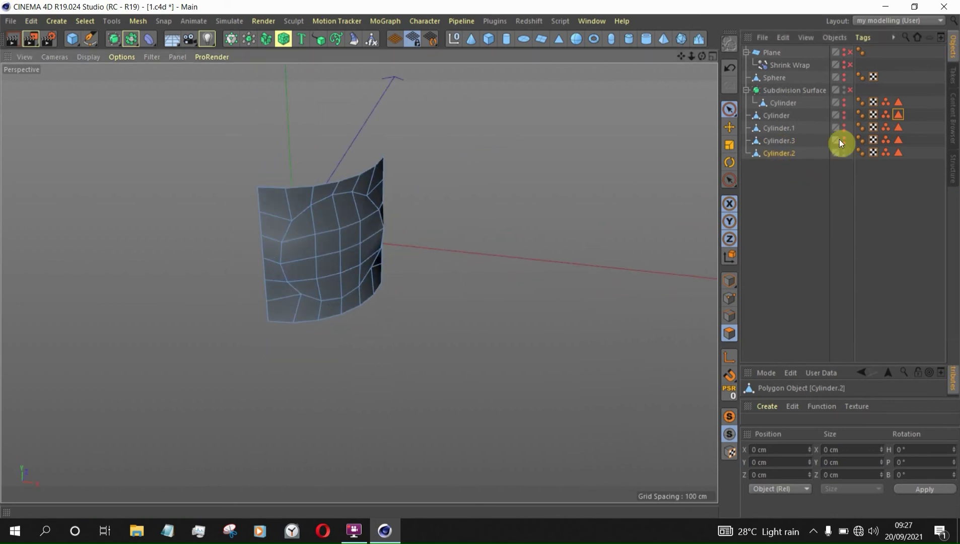
pyautogui.click(845, 140)
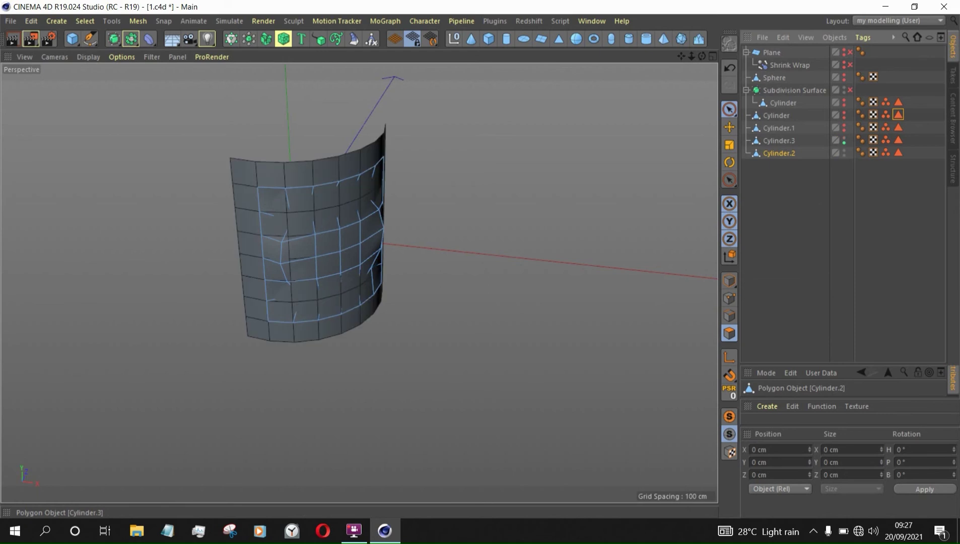
pyautogui.click(844, 139)
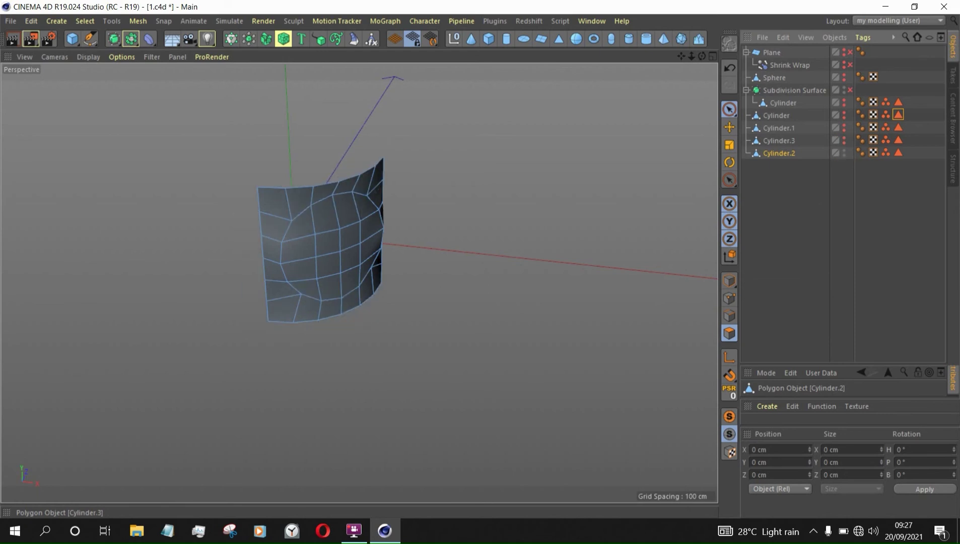
pyautogui.click(843, 151)
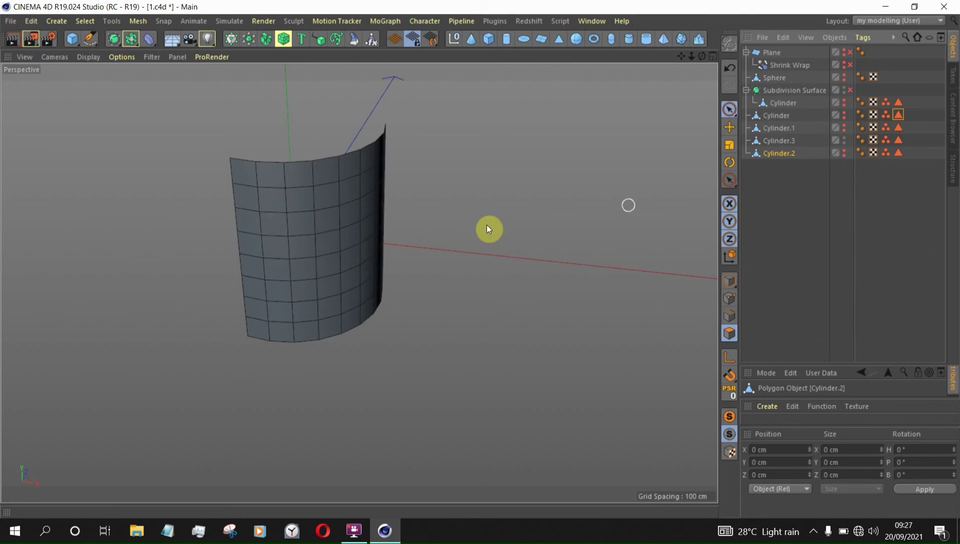
pyautogui.click(842, 153)
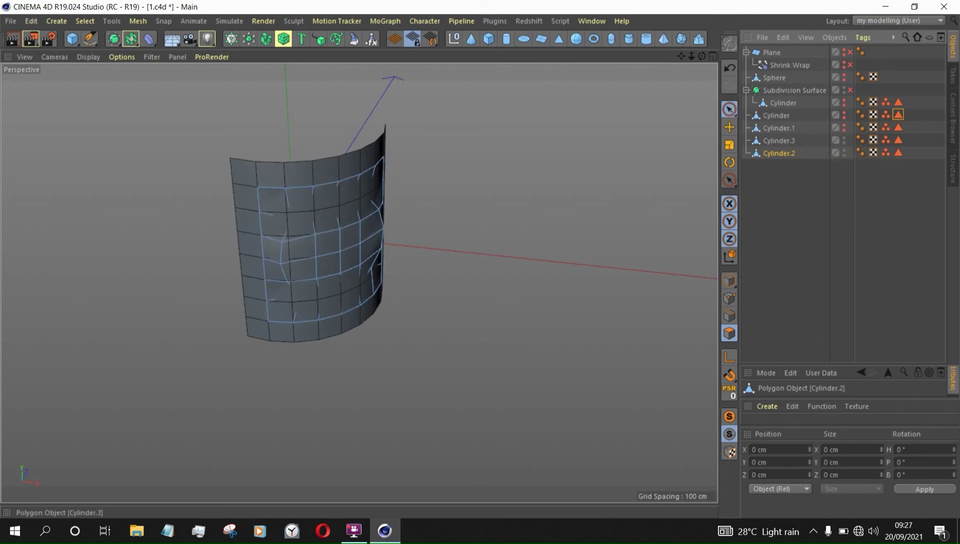
pyautogui.click(778, 140)
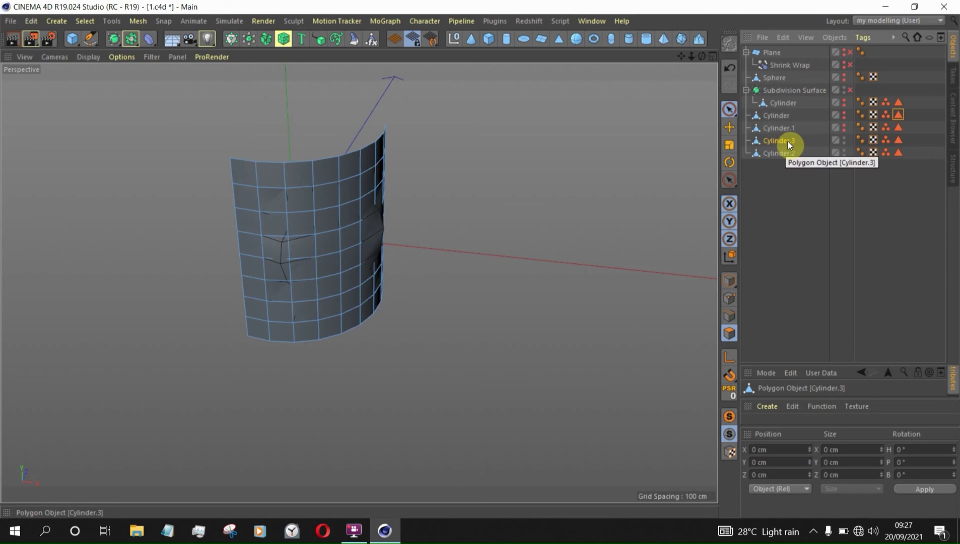
pyautogui.click(778, 153)
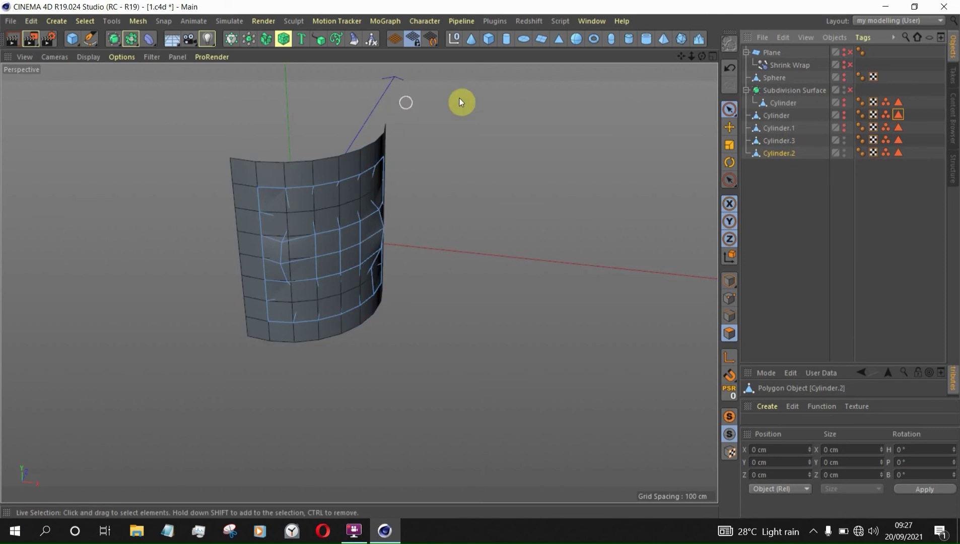
# Add a Shrink Wrap deformer and make it a child of Cylinder.2
pyautogui.click(148, 39)
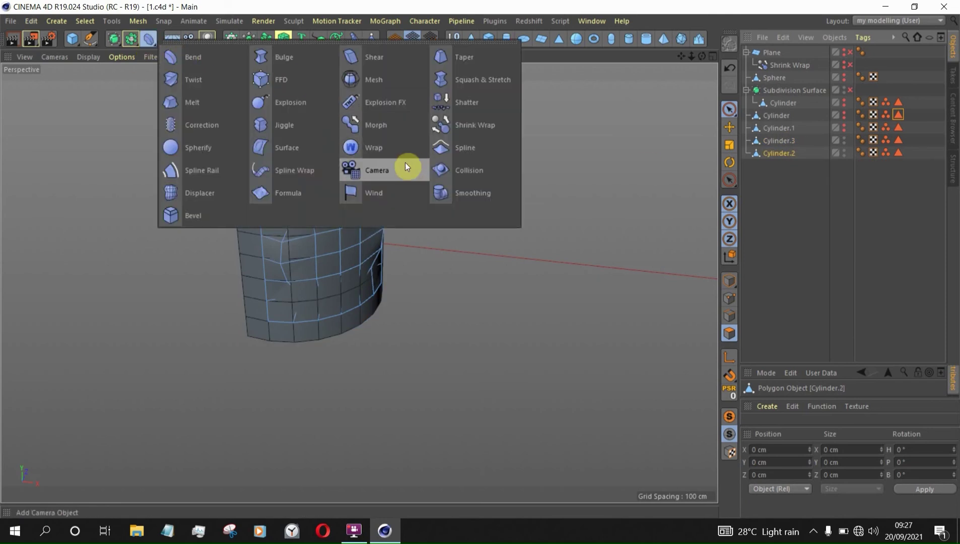
pyautogui.click(492, 127)
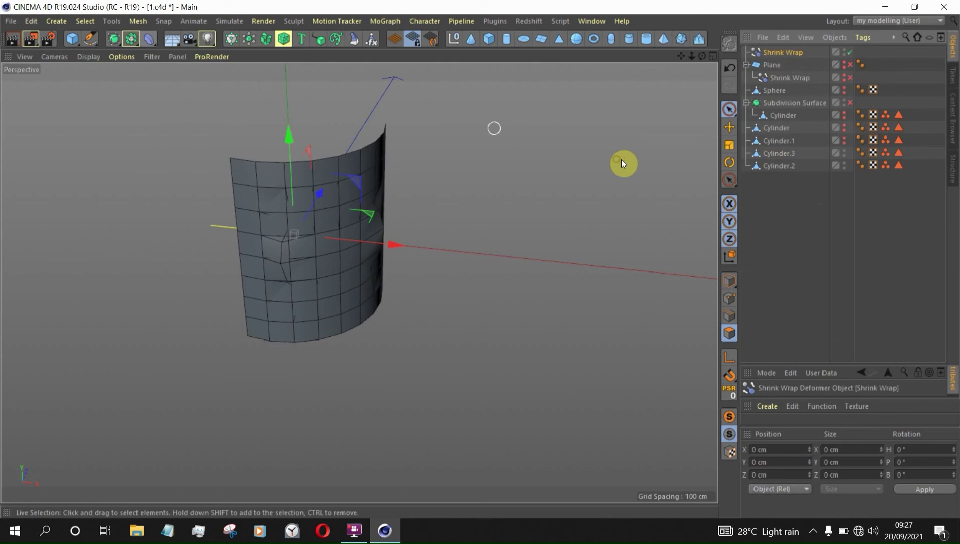
pyautogui.moveTo(782, 54); pyautogui.dragTo(798, 123)
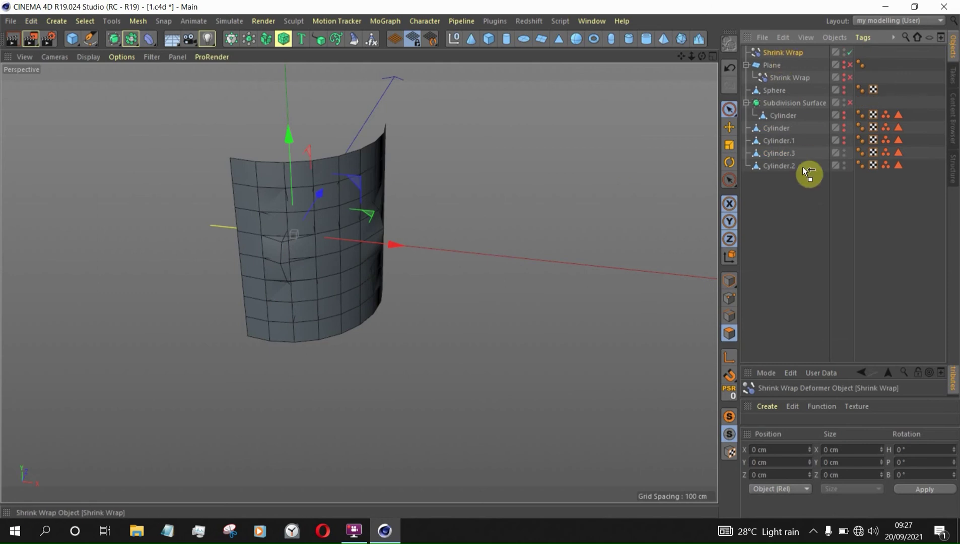
pyautogui.moveTo(802, 167); pyautogui.dragTo(801, 165)
pyautogui.click(776, 154)
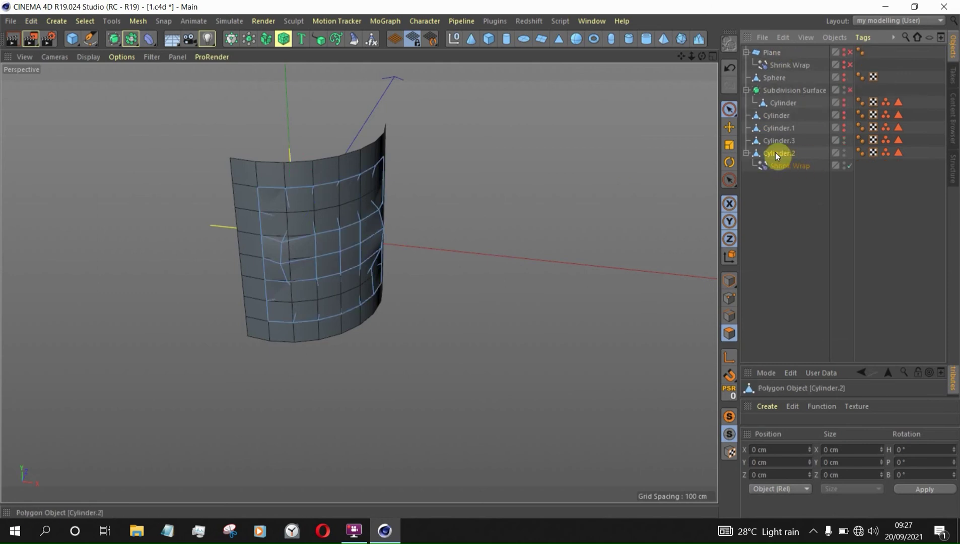
# Select the Shrink Wrap deformer under Cylinder.2 and enlarge the area that shows its properties
pyautogui.click(796, 167)
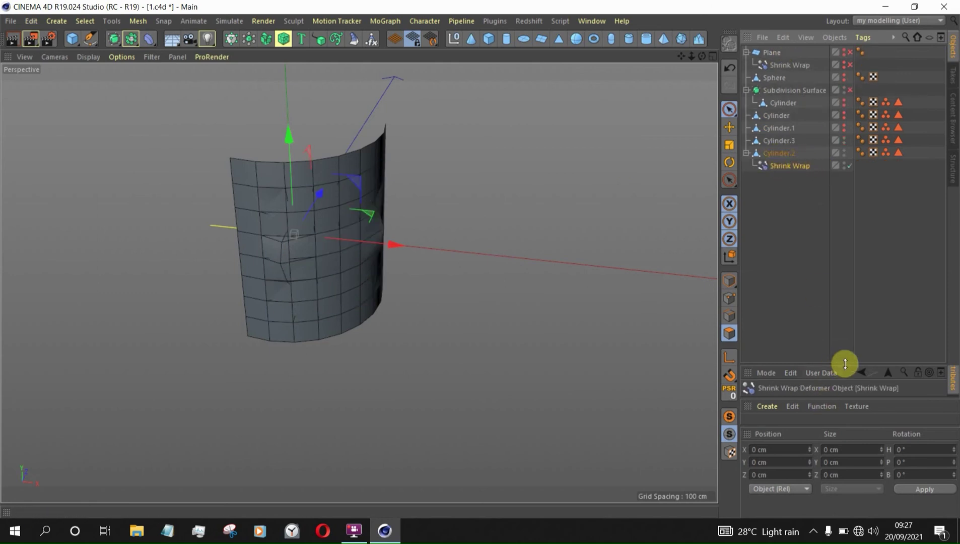
pyautogui.moveTo(845, 363); pyautogui.dragTo(797, 207)
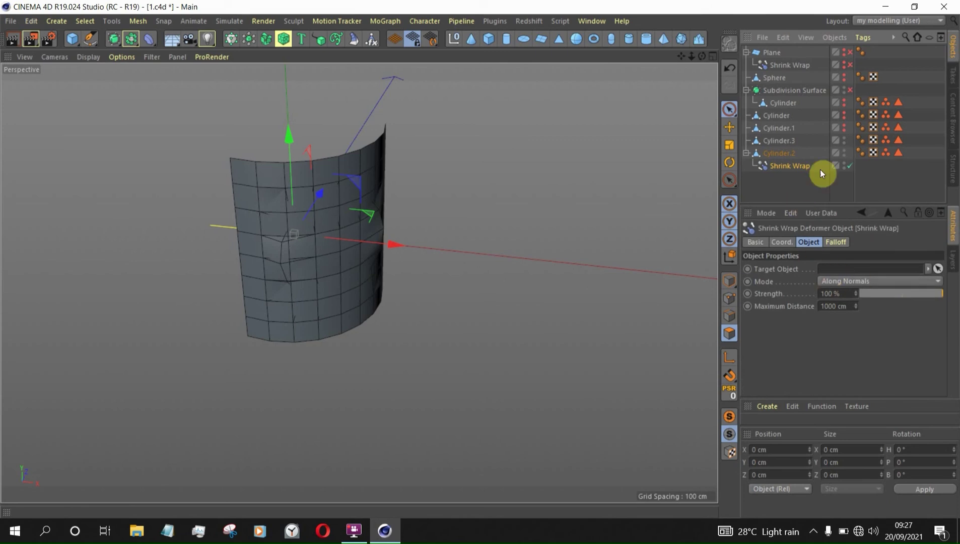
pyautogui.click(773, 140)
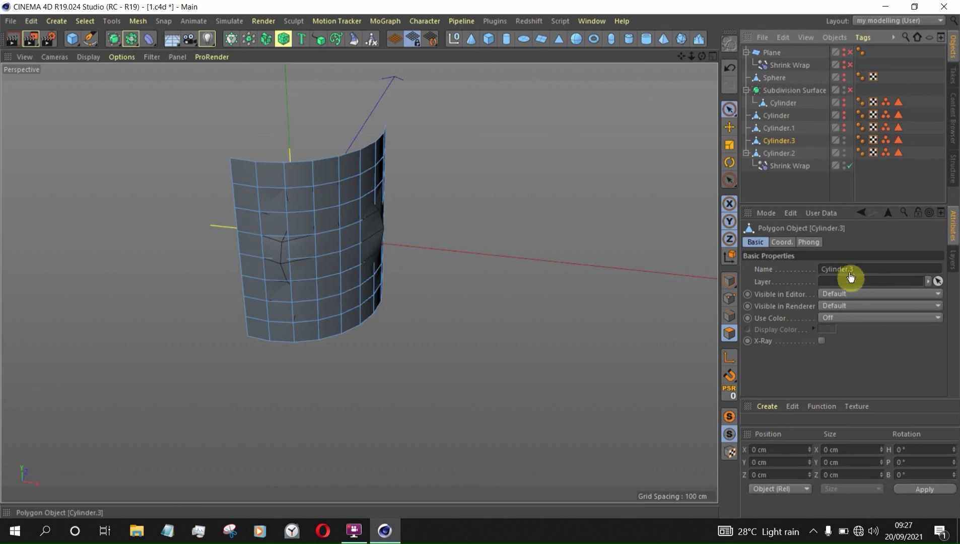
pyautogui.moveTo(778, 140); pyautogui.dragTo(776, 172)
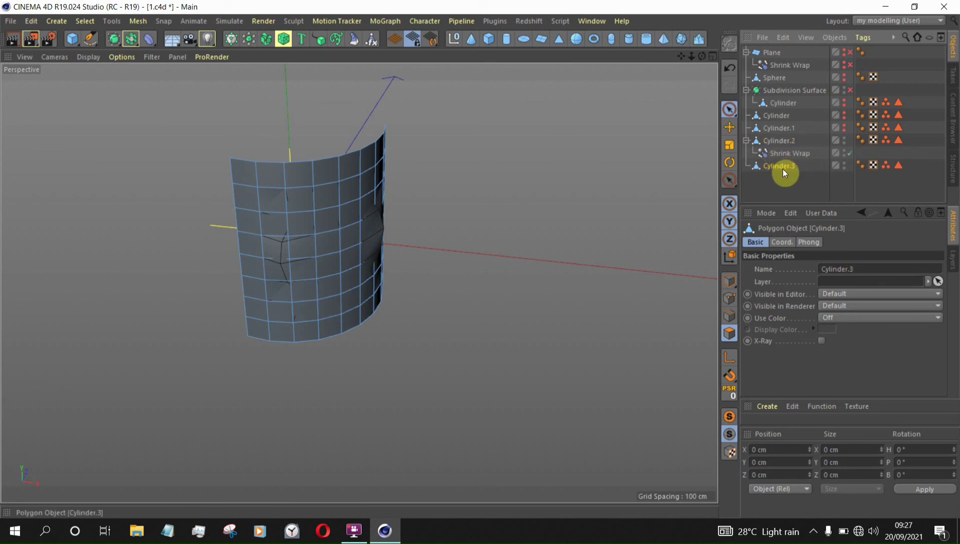
pyautogui.hotkey('ctrl', 'z')
# Assign Cylinder.3 as the target object of the Shrink Wrap deformer under Cylinder.2
pyautogui.click(790, 165)
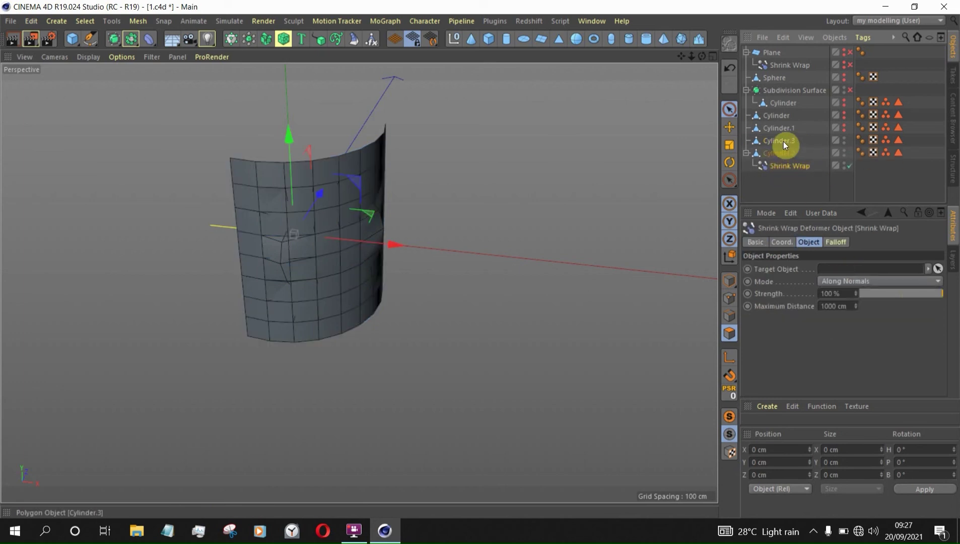
pyautogui.moveTo(783, 142); pyautogui.dragTo(851, 270)
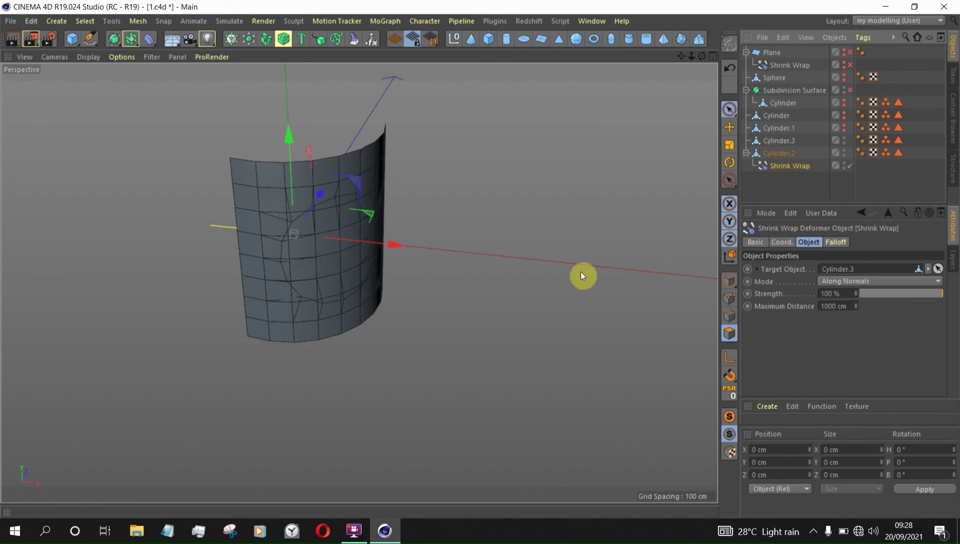
# Examine the shrink-wrapped Cylinder.2 patch against the clean cylinder surface from several angles
pyautogui.keyDown('alt'); pyautogui.moveTo(321, 295); pyautogui.dragTo(414, 261); pyautogui.keyUp('alt')
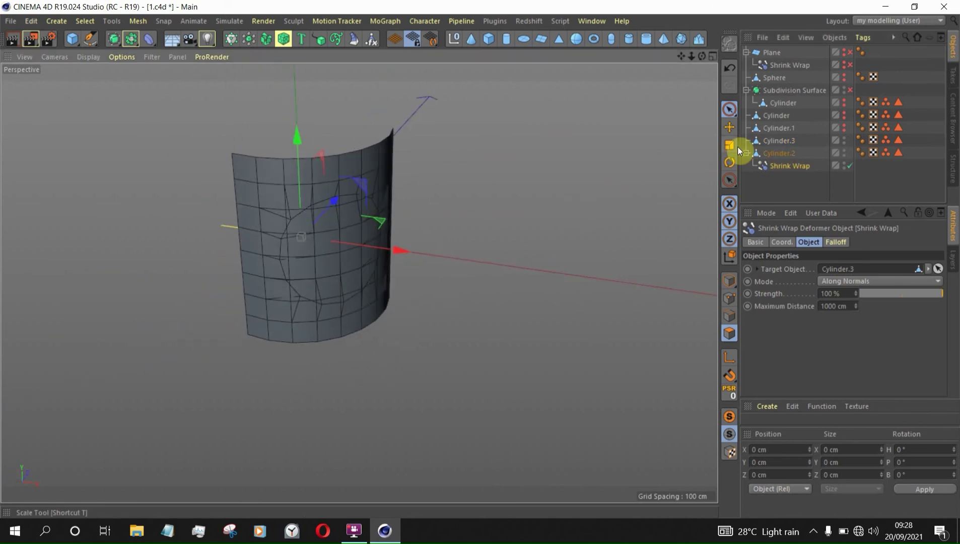
pyautogui.click(778, 153)
pyautogui.keyDown('alt'); pyautogui.moveTo(376, 229); pyautogui.dragTo(201, 205); pyautogui.keyUp('alt')
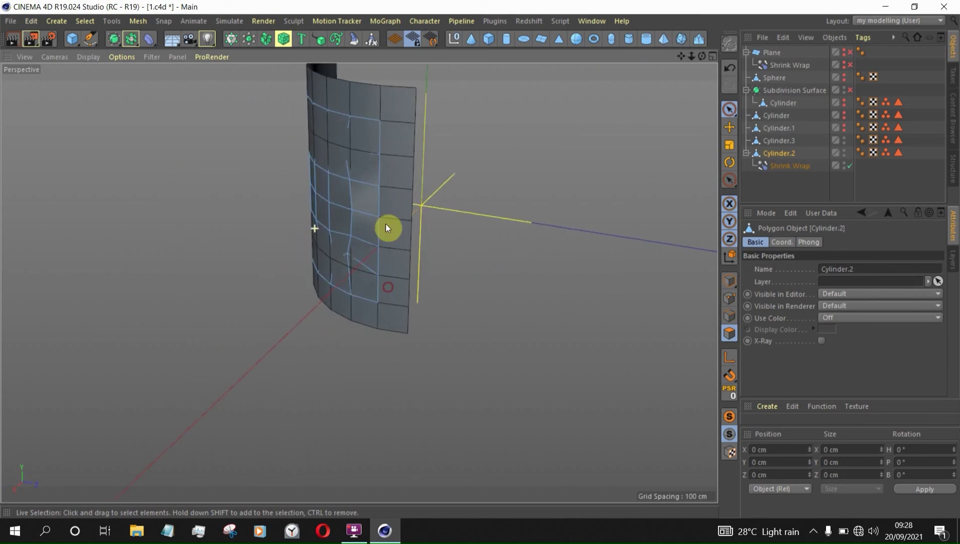
pyautogui.keyDown('alt'); pyautogui.moveTo(386, 227); pyautogui.dragTo(604, 208); pyautogui.keyUp('alt')
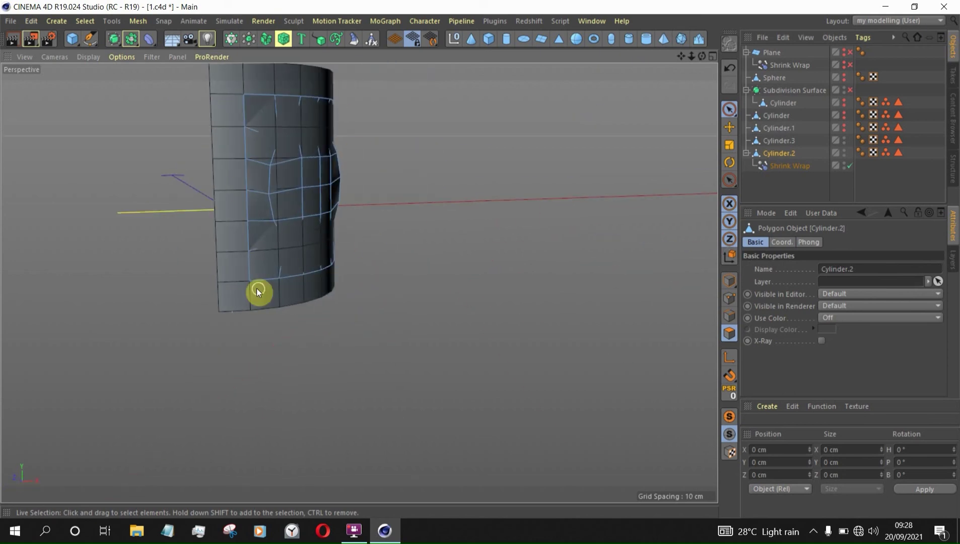
pyautogui.scroll(-3, 265, 241)
pyautogui.keyDown('alt'); pyautogui.moveTo(274, 200); pyautogui.dragTo(422, 163, button='right'); pyautogui.keyUp('alt')
pyautogui.keyDown('alt'); pyautogui.moveTo(334, 132); pyautogui.dragTo(438, 192); pyautogui.keyUp('alt')
pyautogui.click(805, 186)
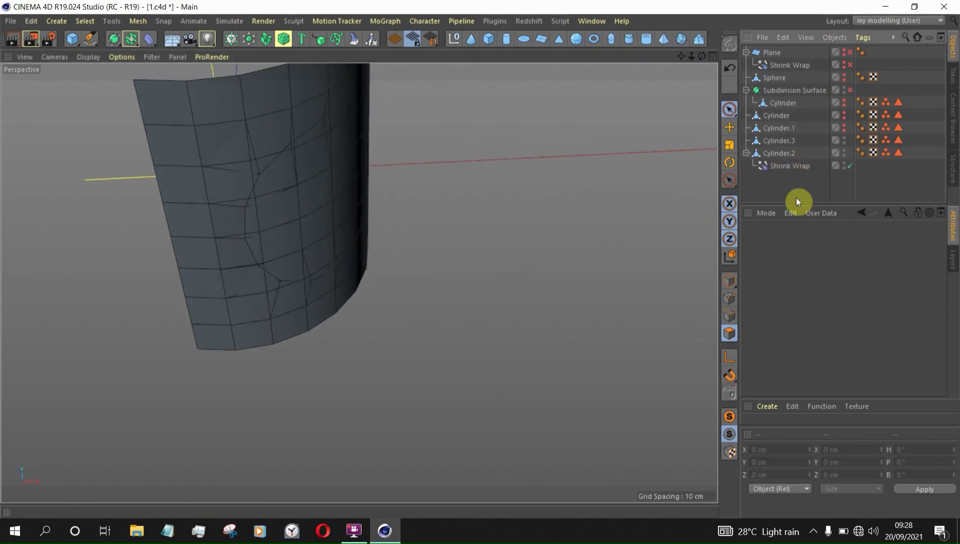
# Enlarge the object hierarchy area, add a null named junk, and place it at the end of the hierarchy
pyautogui.moveTo(797, 207); pyautogui.dragTo(813, 324)
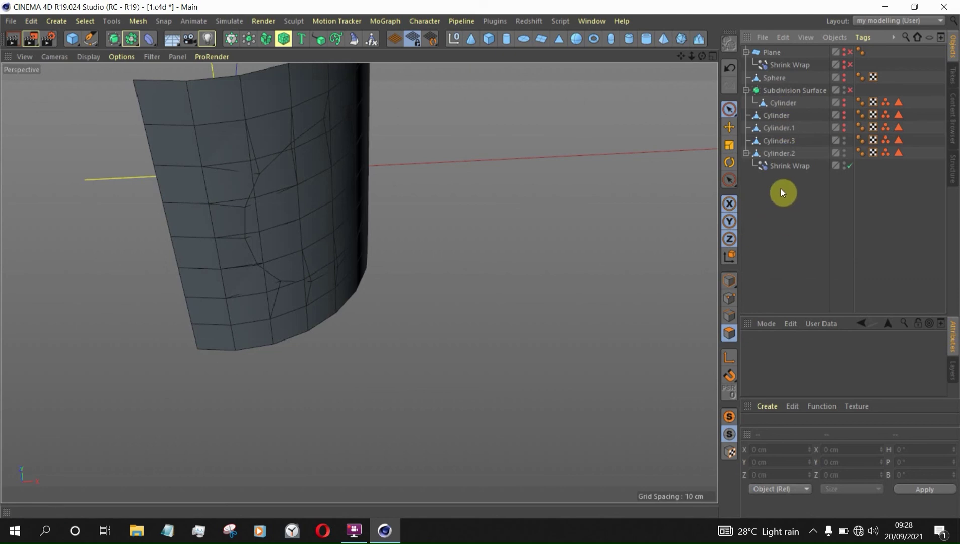
pyautogui.click(453, 38)
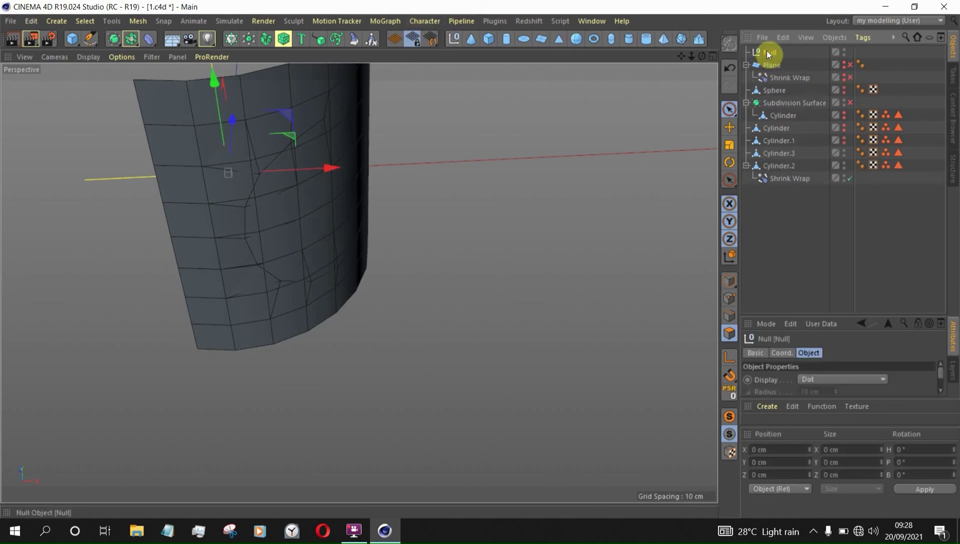
pyautogui.doubleClick(769, 52)
pyautogui.write('junk')
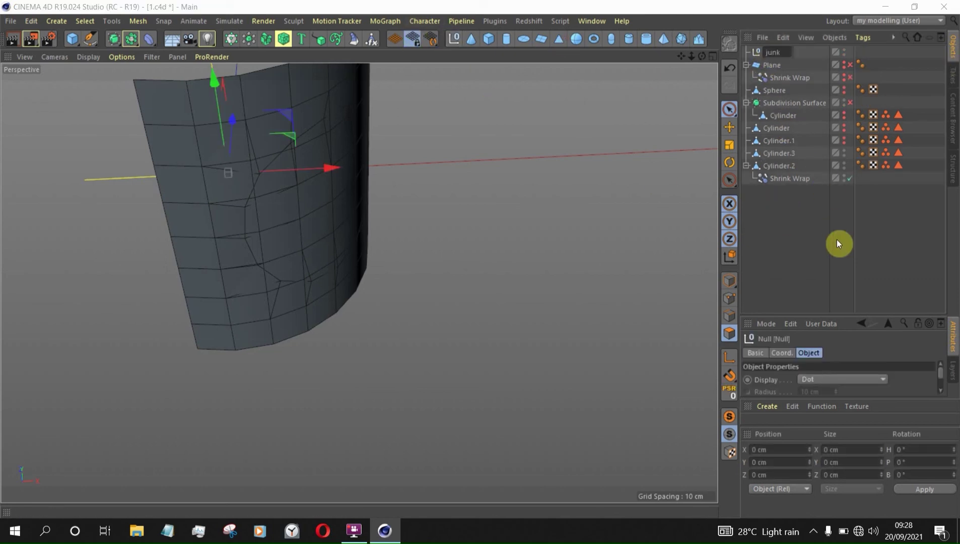
pyautogui.moveTo(765, 51); pyautogui.dragTo(773, 256)
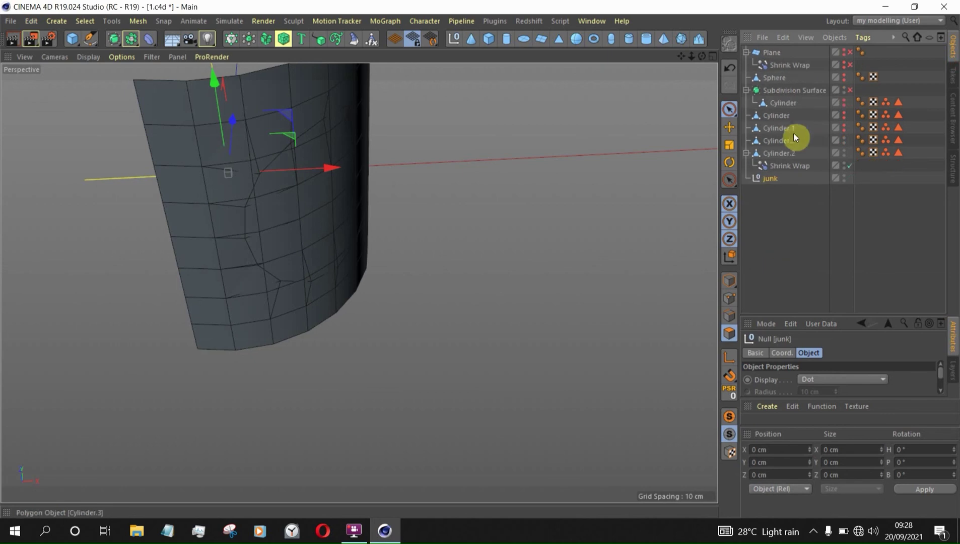
# Move the hidden original Cylinder and Cylinder.1 together into the junk null
pyautogui.click(776, 115)
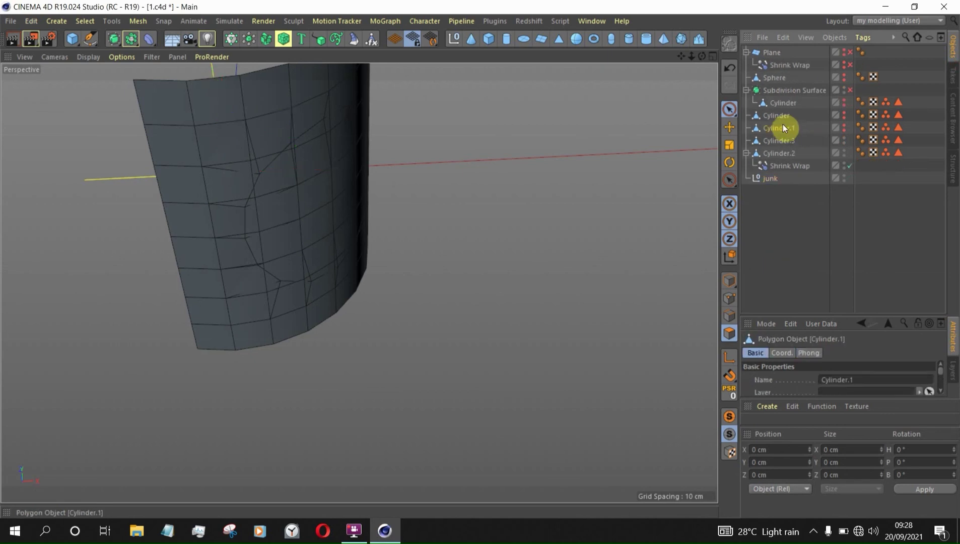
pyautogui.keyDown('ctrl'); pyautogui.click(778, 128); pyautogui.keyUp('ctrl')
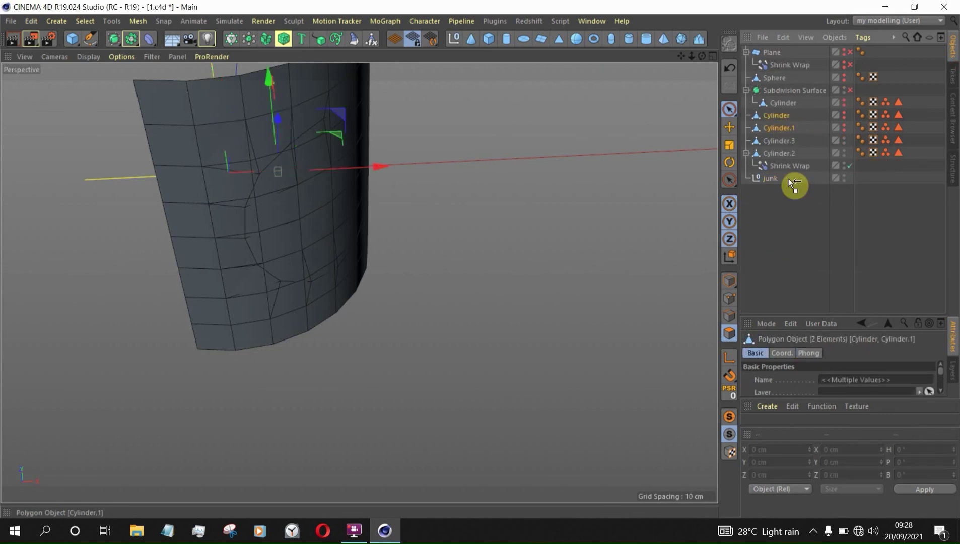
pyautogui.moveTo(788, 178); pyautogui.dragTo(788, 178)
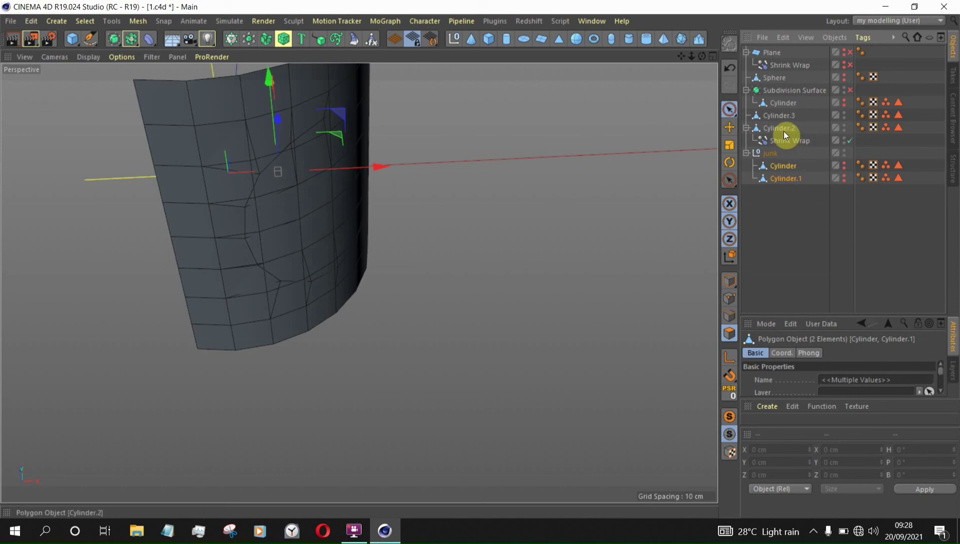
# Copy Cylinder.2 with its Shrink Wrap into the junk null, then hide the copy and disable its deformer
pyautogui.click(786, 129)
pyautogui.keyDown('ctrl'); pyautogui.moveTo(787, 130); pyautogui.dragTo(802, 153); pyautogui.keyUp('ctrl')
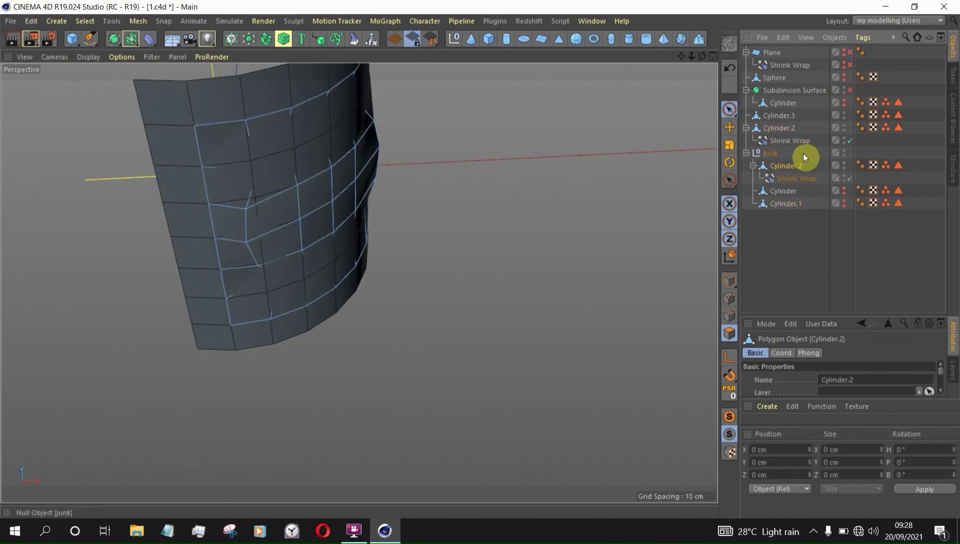
pyautogui.click(849, 178)
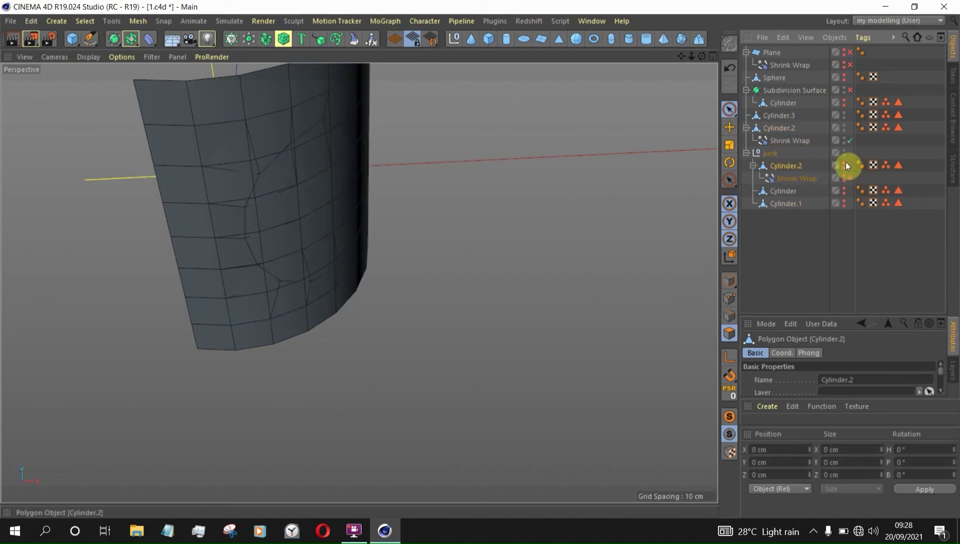
# Bake the Shrink Wrap into the visible Cylinder.2 patch using Connect Objects + Delete on both objects
pyautogui.click(788, 140)
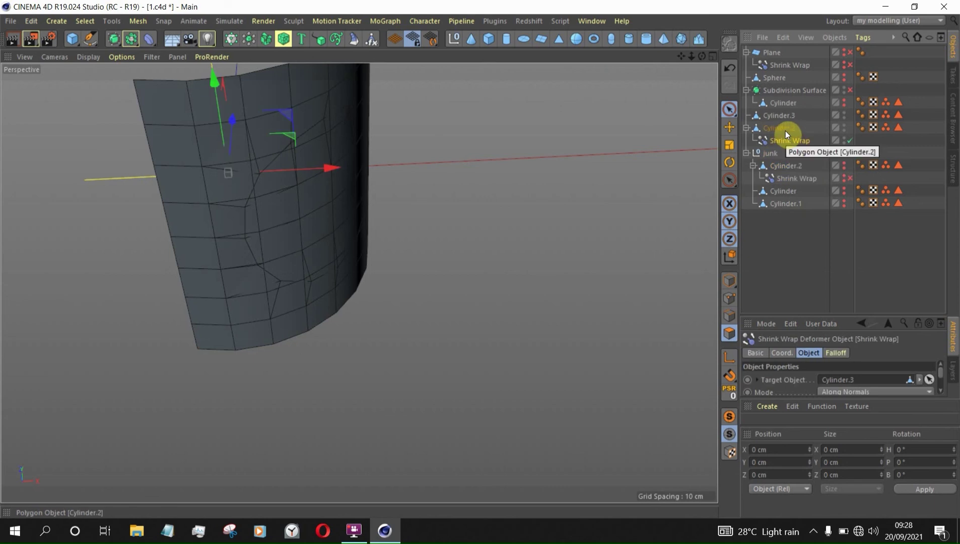
pyautogui.keyDown('ctrl'); pyautogui.click(785, 132); pyautogui.keyUp('ctrl')
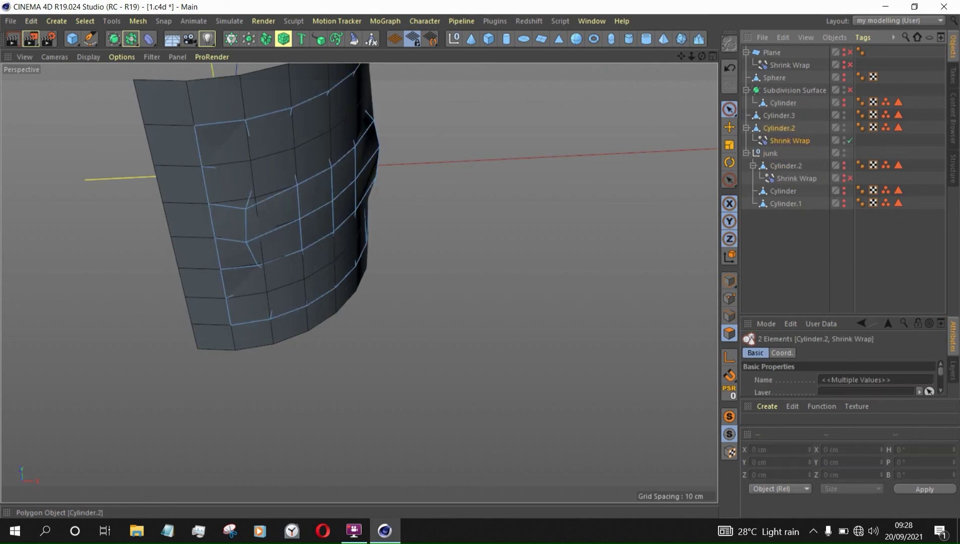
pyautogui.rightClick(788, 140)
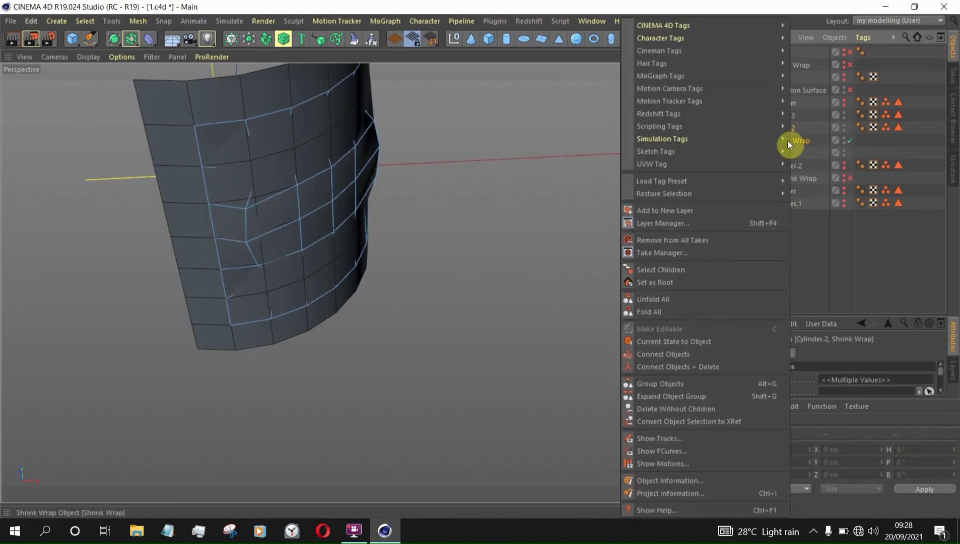
pyautogui.click(708, 367)
pyautogui.keyDown('alt'); pyautogui.moveTo(312, 181); pyautogui.dragTo(328, 107); pyautogui.keyUp('alt')
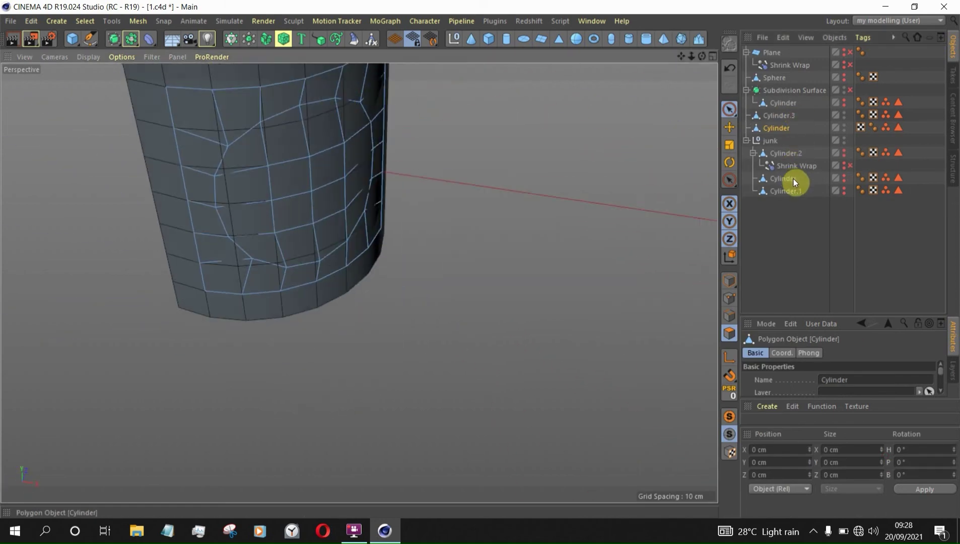
# Hide Cylinder.3 in the editor and renderer and move it into the collapsed junk null
pyautogui.click(746, 141)
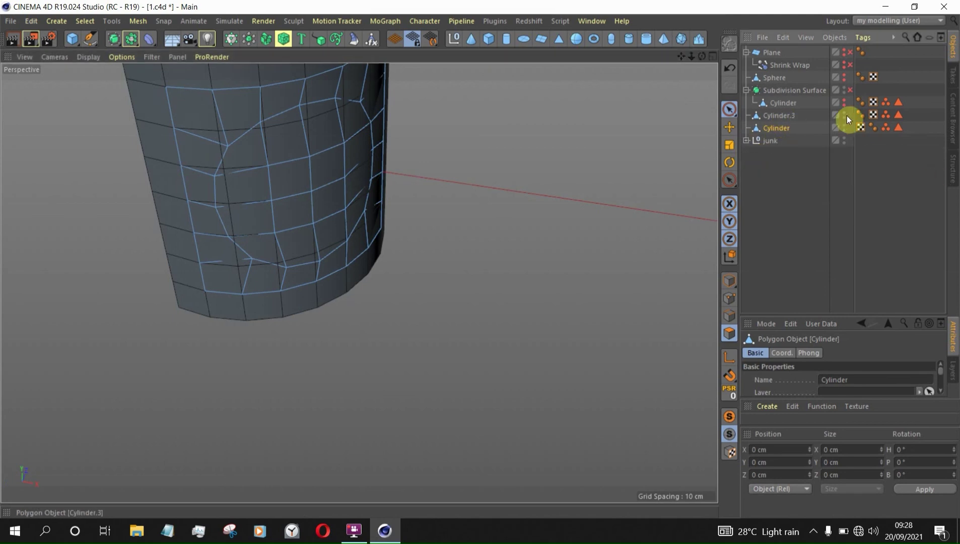
pyautogui.keyDown('alt'); pyautogui.doubleClick(845, 116); pyautogui.keyUp('alt')
pyautogui.moveTo(777, 115); pyautogui.dragTo(778, 141)
pyautogui.click(746, 128)
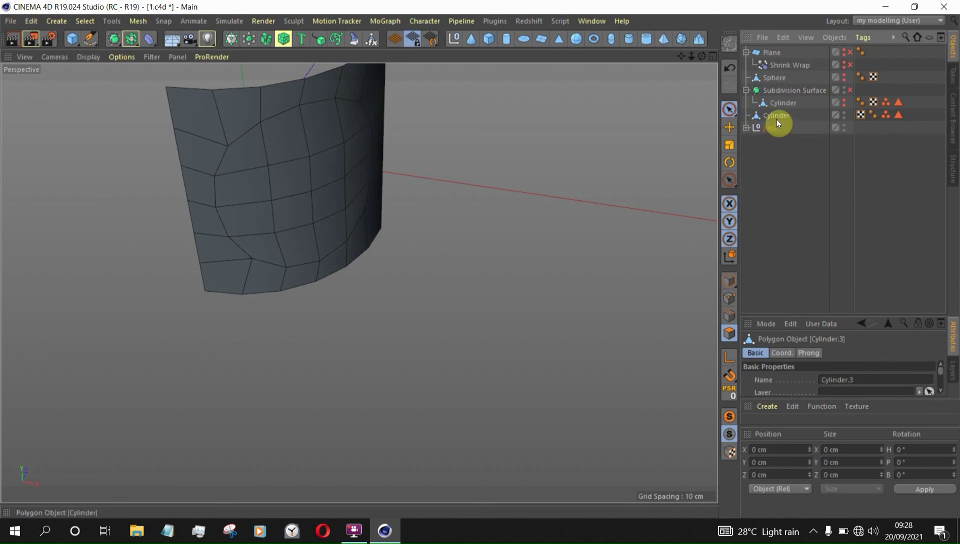
# Copy the original Cylinder and Cylinder.1 from the junk null to just above the baked Cylinder patch, and collapse junk
pyautogui.click(746, 128)
pyautogui.click(783, 179)
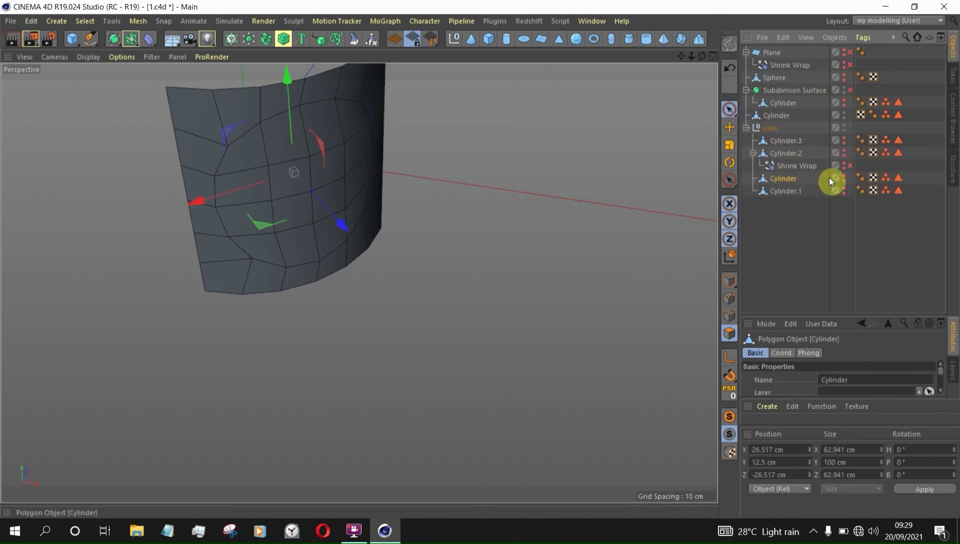
pyautogui.click(844, 177)
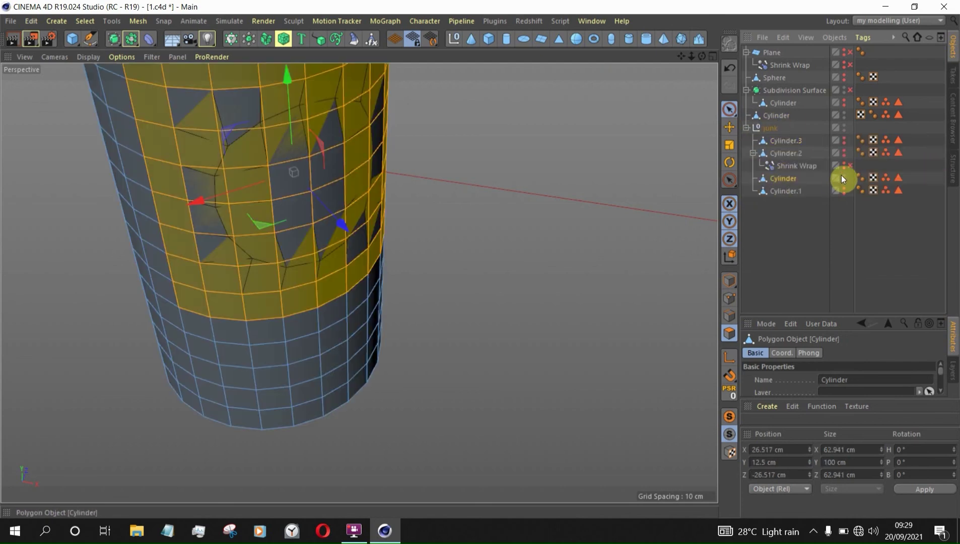
pyautogui.click(844, 181)
pyautogui.click(783, 191)
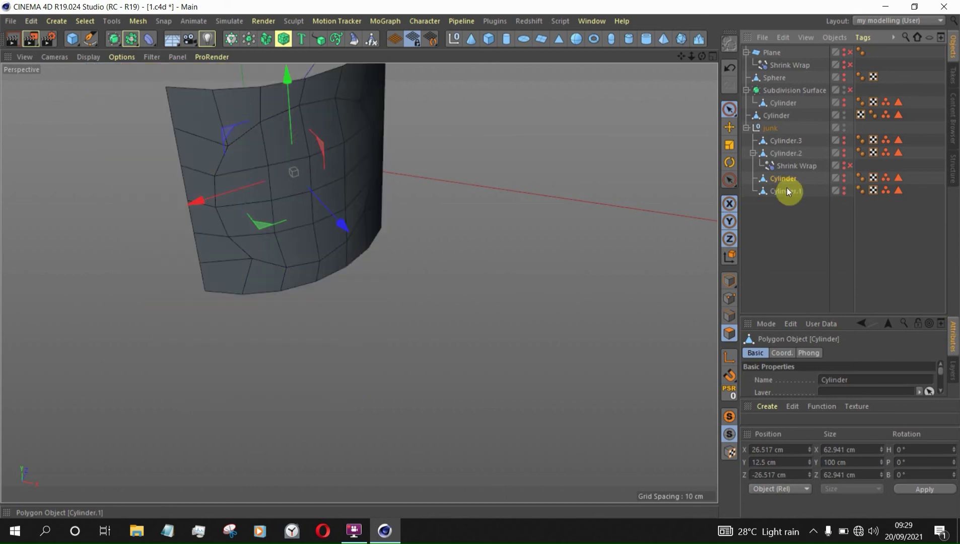
pyautogui.keyDown('ctrl'); pyautogui.moveTo(788, 192); pyautogui.dragTo(779, 113); pyautogui.keyUp('ctrl')
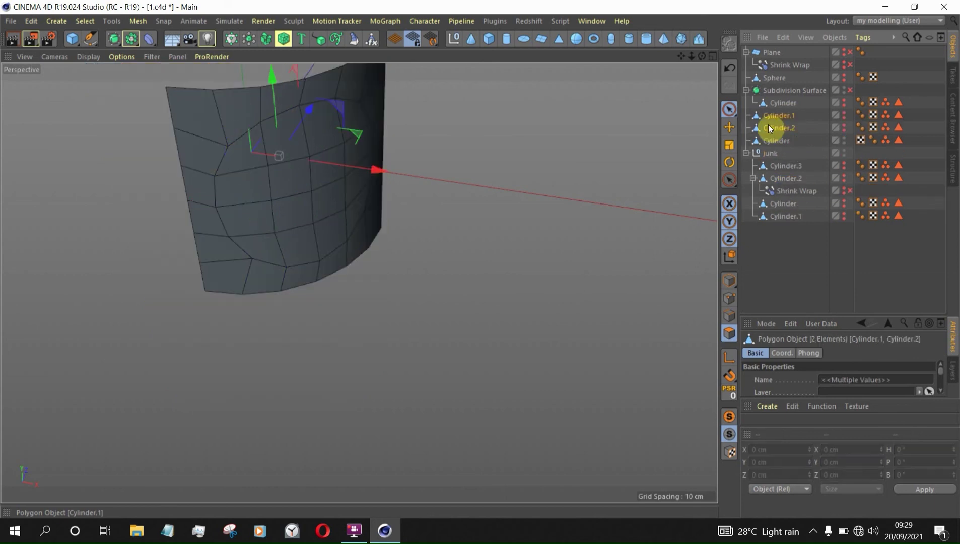
pyautogui.click(745, 153)
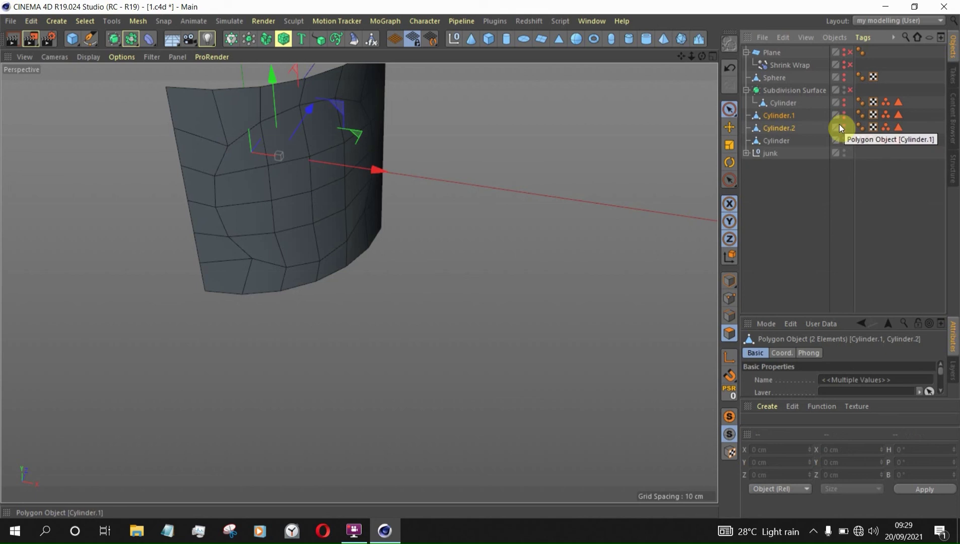
# Make the copied Cylinder.2 body around the baked patch and the copied full Cylinder.1 visible in the editor and renderer
pyautogui.click(783, 131)
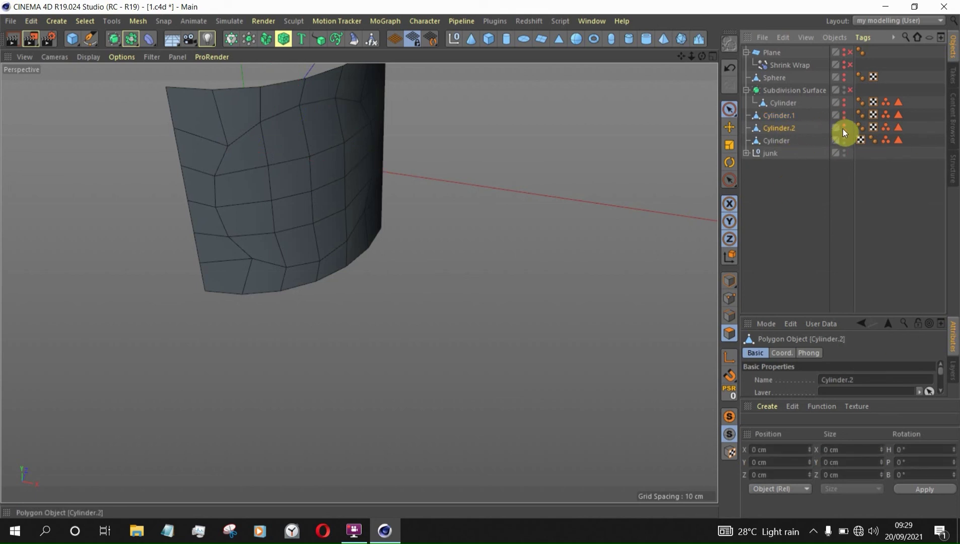
pyautogui.scroll(-1, 363, 260)
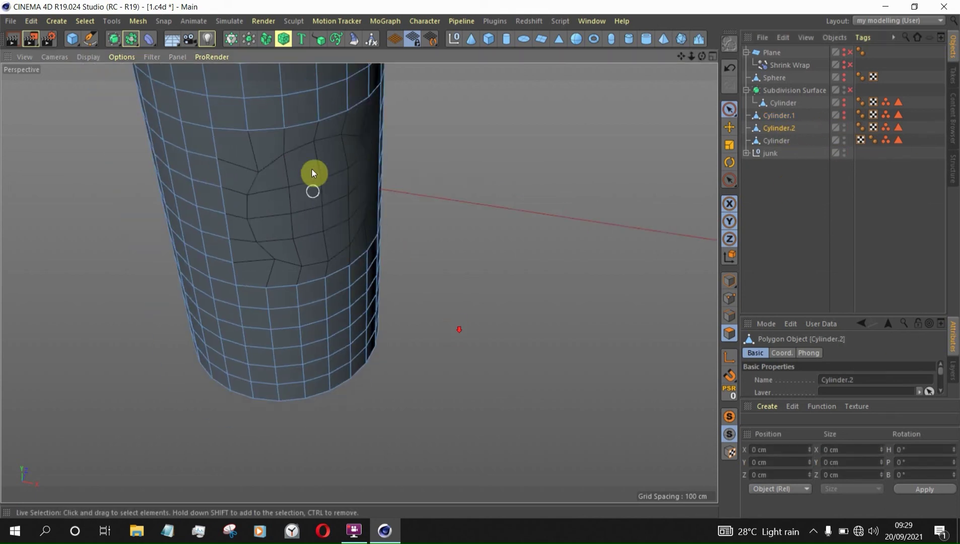
pyautogui.keyDown('alt'); pyautogui.moveTo(404, 188); pyautogui.dragTo(363, 136); pyautogui.keyUp('alt')
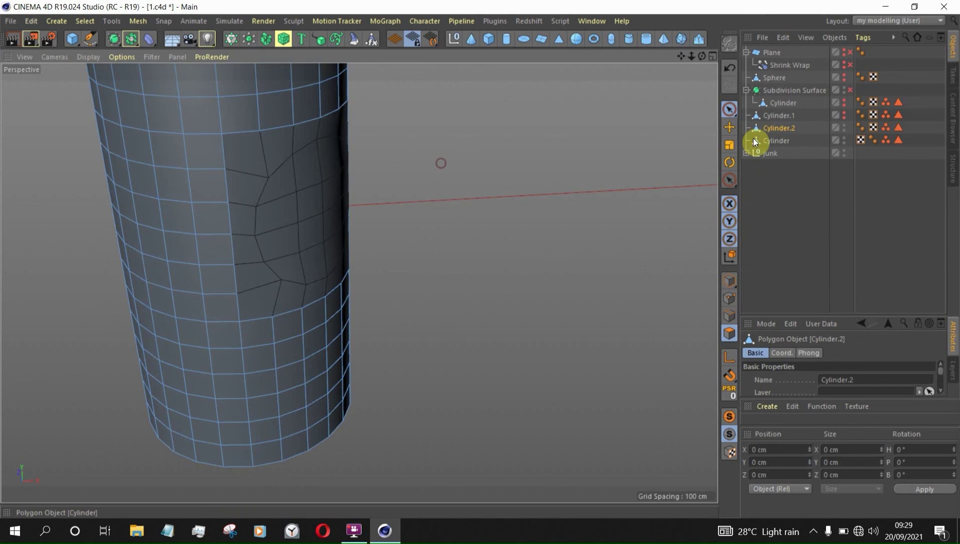
pyautogui.click(801, 116)
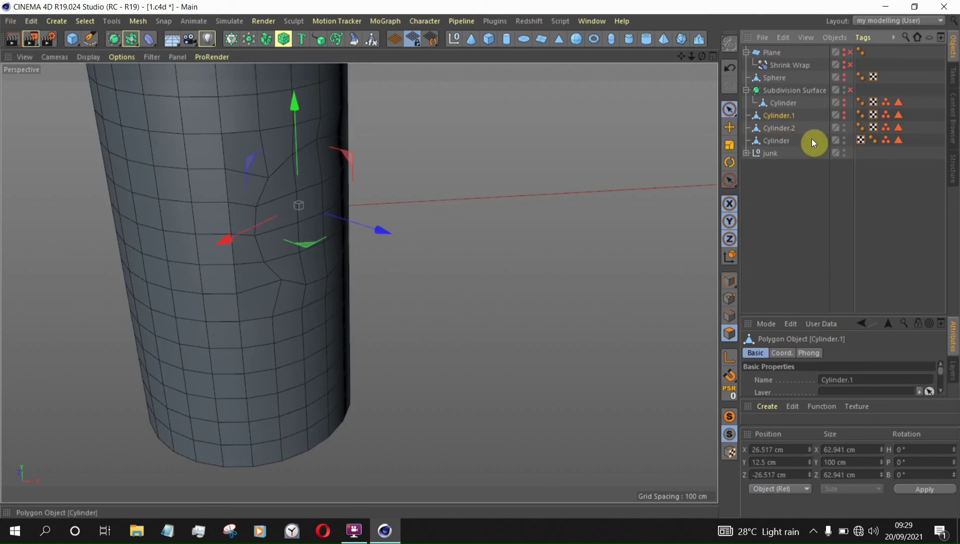
pyautogui.click(840, 115)
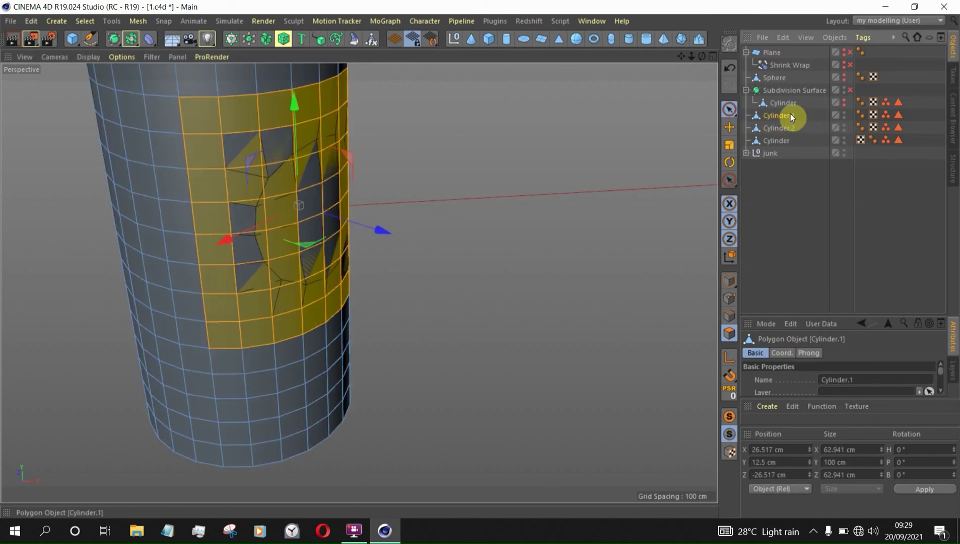
# Hide the full Cylinder.1 in the editor and renderer and move it into the junk null, leaving junk collapsed
pyautogui.click(747, 153)
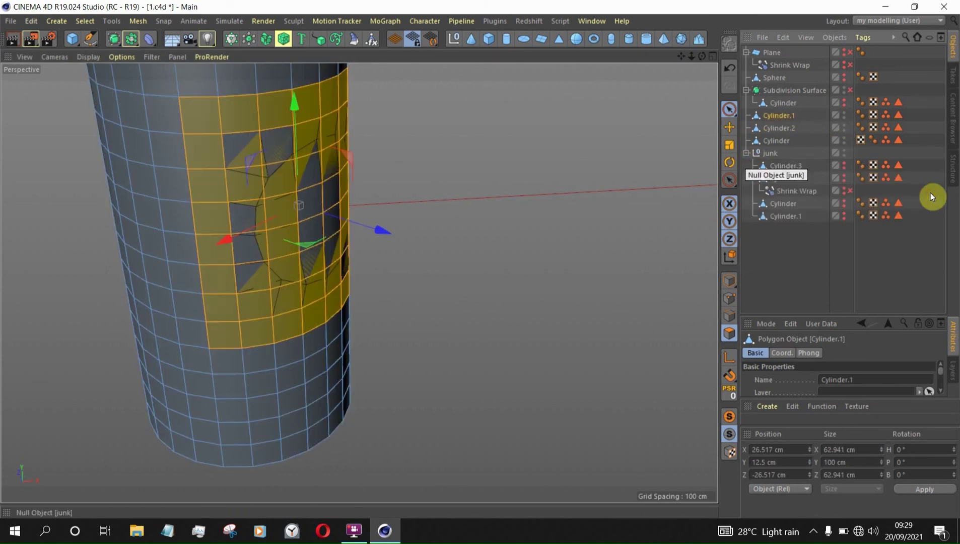
pyautogui.keyDown('alt'); pyautogui.doubleClick(843, 115); pyautogui.keyUp('alt')
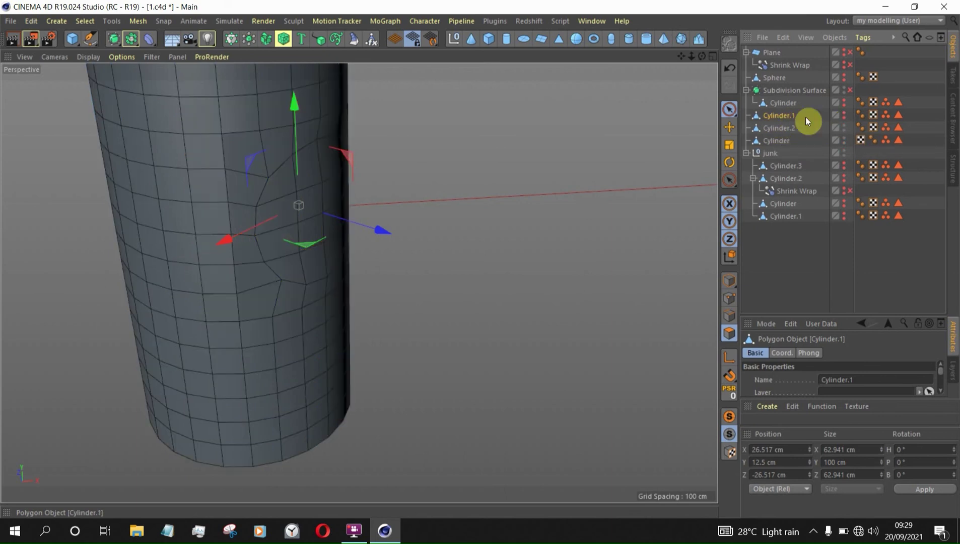
pyautogui.moveTo(782, 153); pyautogui.dragTo(773, 153)
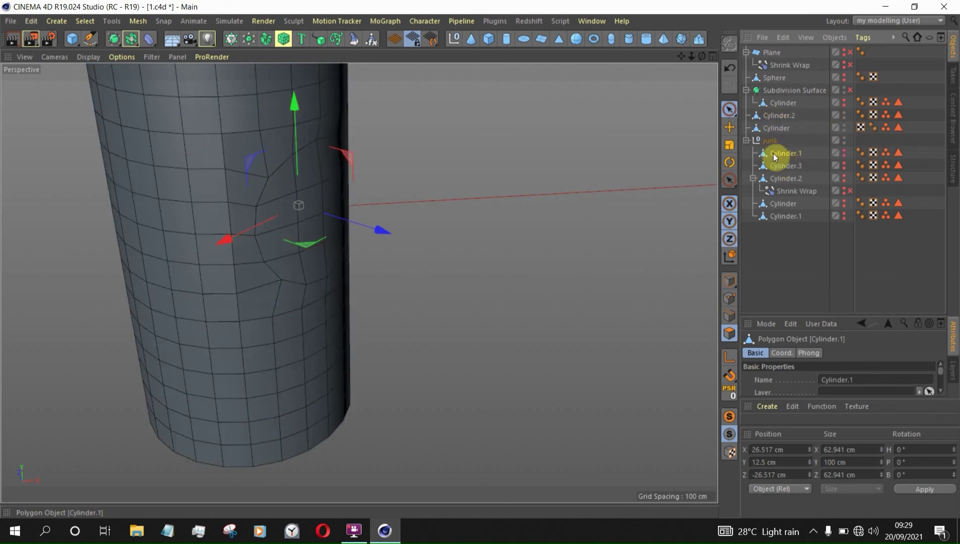
pyautogui.click(747, 141)
# Check the fit between the Cylinder.2 body and the baked Cylinder patch by selecting each object in turn
pyautogui.click(778, 115)
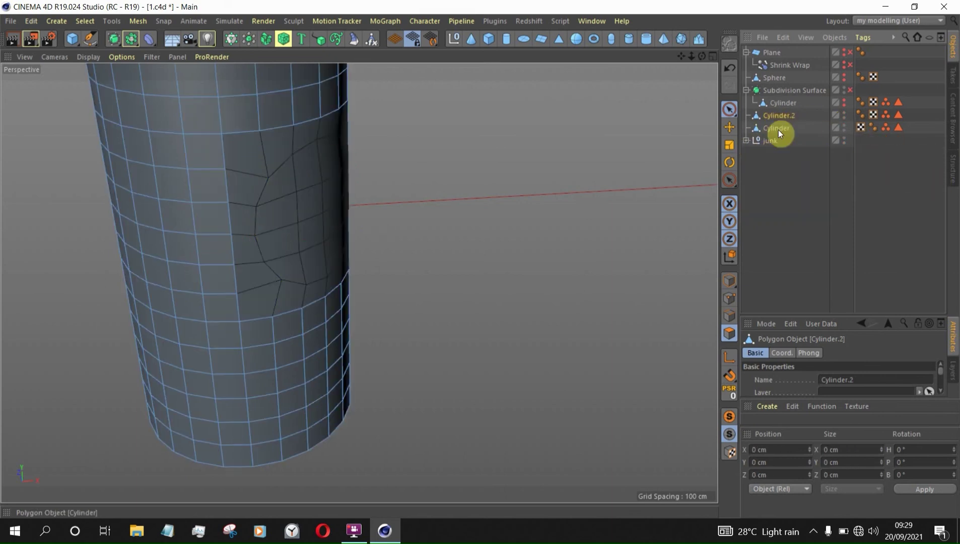
pyautogui.click(778, 130)
pyautogui.click(778, 117)
pyautogui.keyDown('alt'); pyautogui.moveTo(292, 272); pyautogui.dragTo(271, 139); pyautogui.keyUp('alt')
pyautogui.keyDown('alt'); pyautogui.moveTo(316, 164); pyautogui.dragTo(302, 186); pyautogui.keyUp('alt')
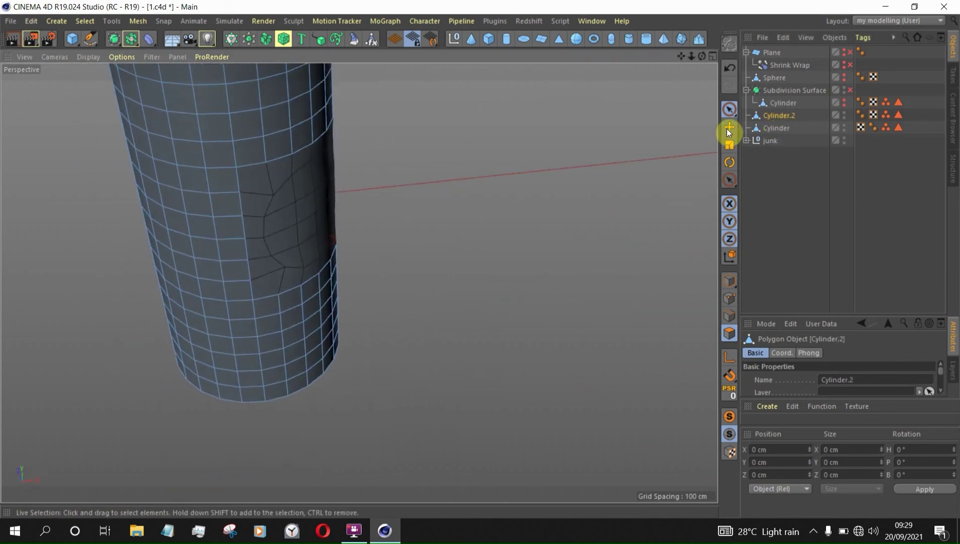
# Select the circular faces of the Cylinder patch and inset them slightly with Extrude Inner to about 37.2 × 54.5 × 36.3 cm
pyautogui.click(786, 130)
pyautogui.keyDown('alt'); pyautogui.moveTo(332, 216); pyautogui.dragTo(519, 171, button='right'); pyautogui.keyUp('alt')
pyautogui.moveTo(343, 209)
pyautogui.keyDown('alt'); pyautogui.mouseDown()
pyautogui.moveTo(293, 184)
pyautogui.moveTo(318, 176)
pyautogui.moveTo(326, 201)
pyautogui.moveTo(171, 186)
pyautogui.moveTo(265, 160)
pyautogui.moveTo(343, 217)
pyautogui.mouseUp(); pyautogui.keyUp('alt')
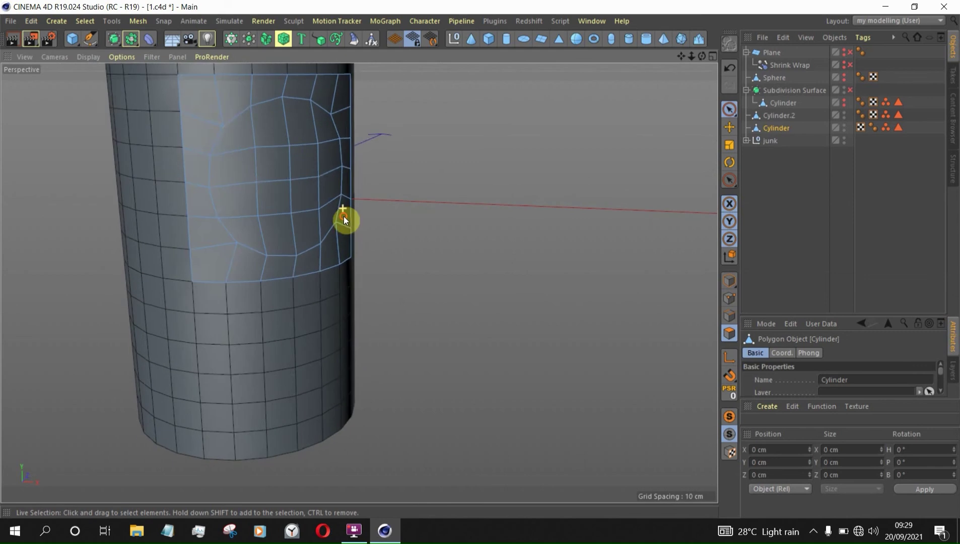
pyautogui.moveTo(233, 149)
pyautogui.mouseDown()
pyautogui.moveTo(270, 126)
pyautogui.moveTo(328, 160)
pyautogui.moveTo(317, 214)
pyautogui.moveTo(251, 212)
pyautogui.moveTo(263, 161)
pyautogui.moveTo(346, 170)
pyautogui.moveTo(288, 121)
pyautogui.moveTo(579, 122)
pyautogui.mouseUp()
pyautogui.rightClick(608, 119)
pyautogui.click(642, 268)
pyautogui.scroll(3, 378, 127)
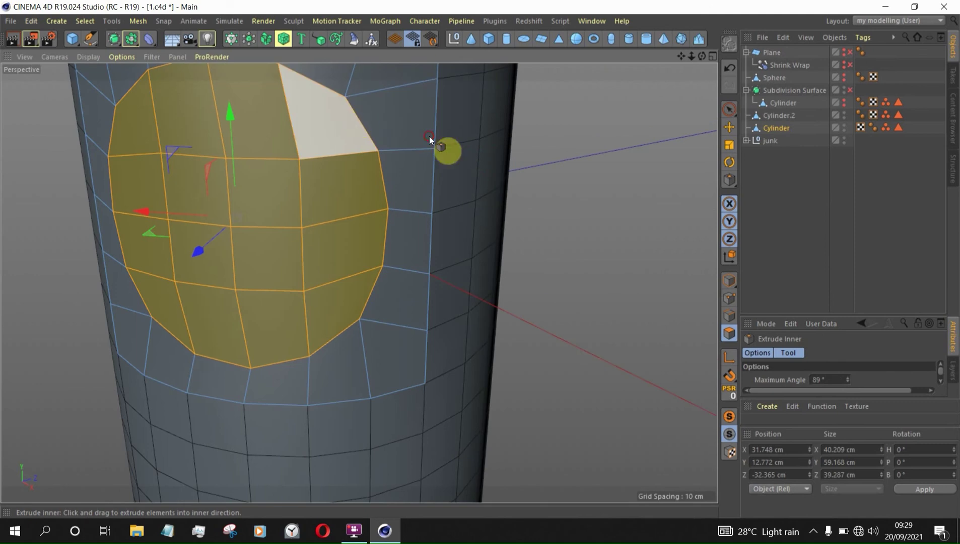
pyautogui.moveTo(429, 136); pyautogui.dragTo(449, 136)
pyautogui.keyDown('alt'); pyautogui.moveTo(316, 182); pyautogui.dragTo(236, 171); pyautogui.keyUp('alt')
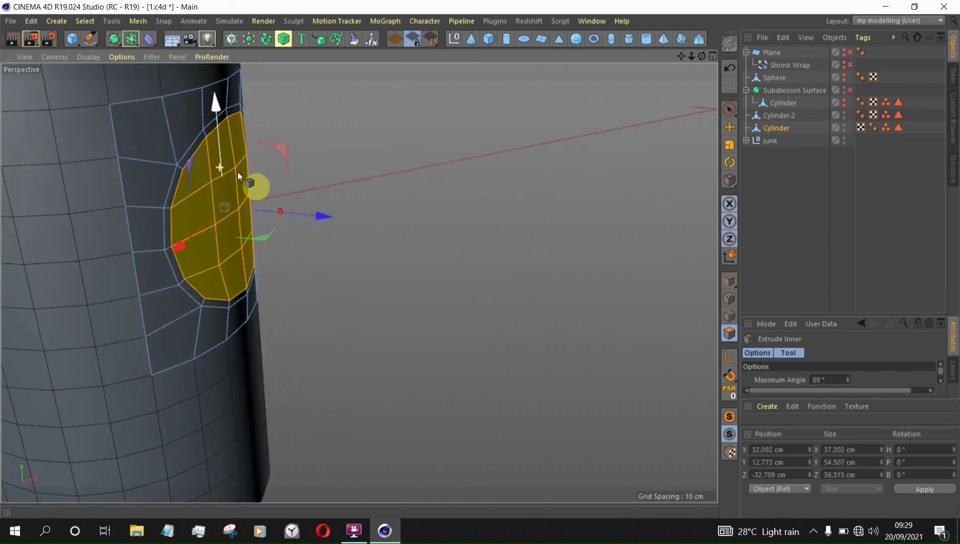
pyautogui.click(729, 127)
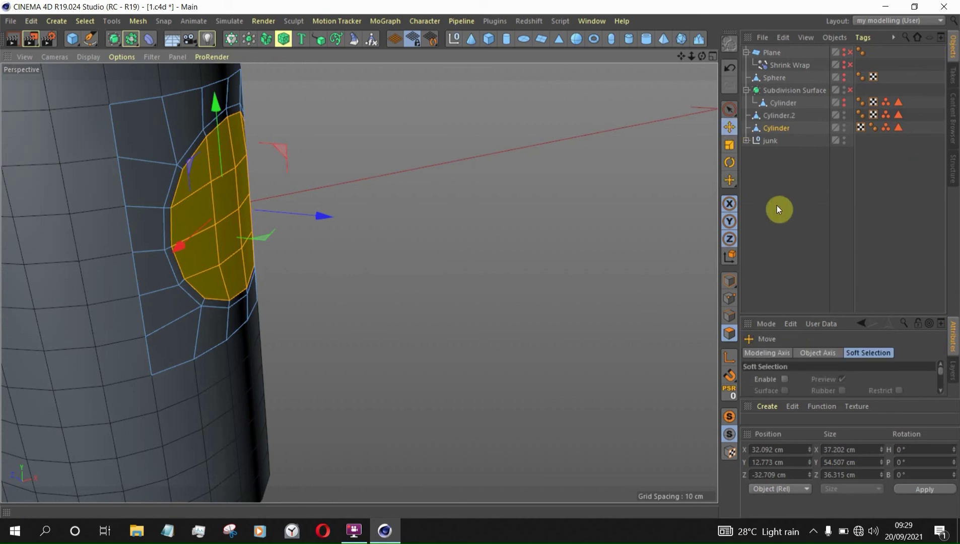
# Examine the opening in the Cylinder.2 body by temporarily hiding the Cylinder patch, and make the patch visible again
pyautogui.keyDown('alt'); pyautogui.moveTo(474, 193); pyautogui.dragTo(440, 222, button='right'); pyautogui.keyUp('alt')
pyautogui.keyDown('alt'); pyautogui.moveTo(441, 243); pyautogui.dragTo(372, 237); pyautogui.keyUp('alt')
pyautogui.keyDown('ctrl'); pyautogui.click(779, 115); pyautogui.keyUp('ctrl')
pyautogui.click(788, 126)
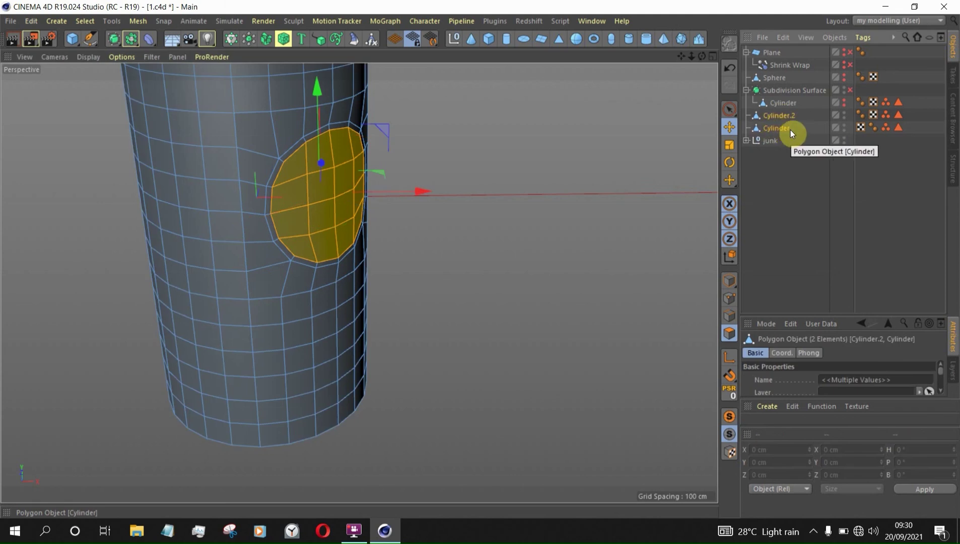
pyautogui.click(778, 159)
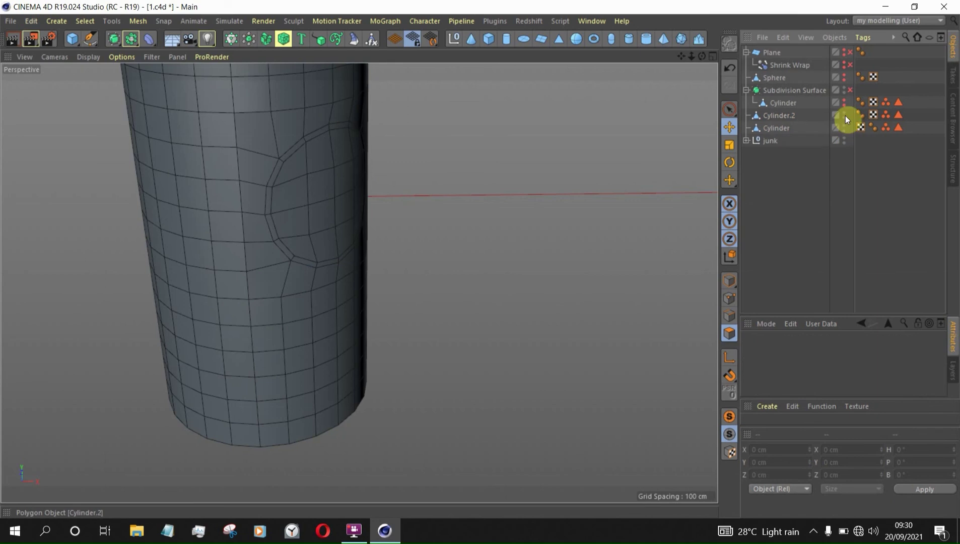
pyautogui.doubleClick(843, 126)
pyautogui.click(306, 196)
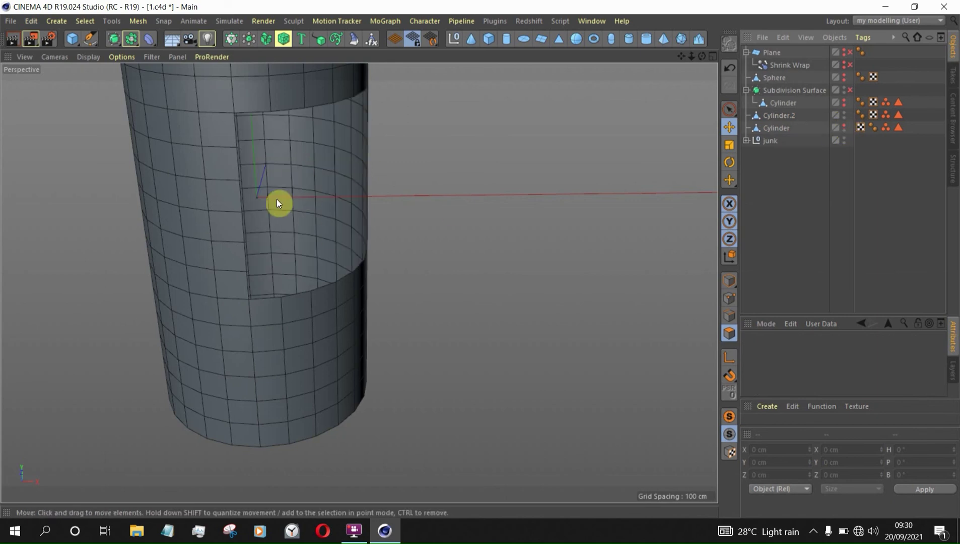
pyautogui.keyDown('alt'); pyautogui.moveTo(277, 203); pyautogui.dragTo(448, 159); pyautogui.keyUp('alt')
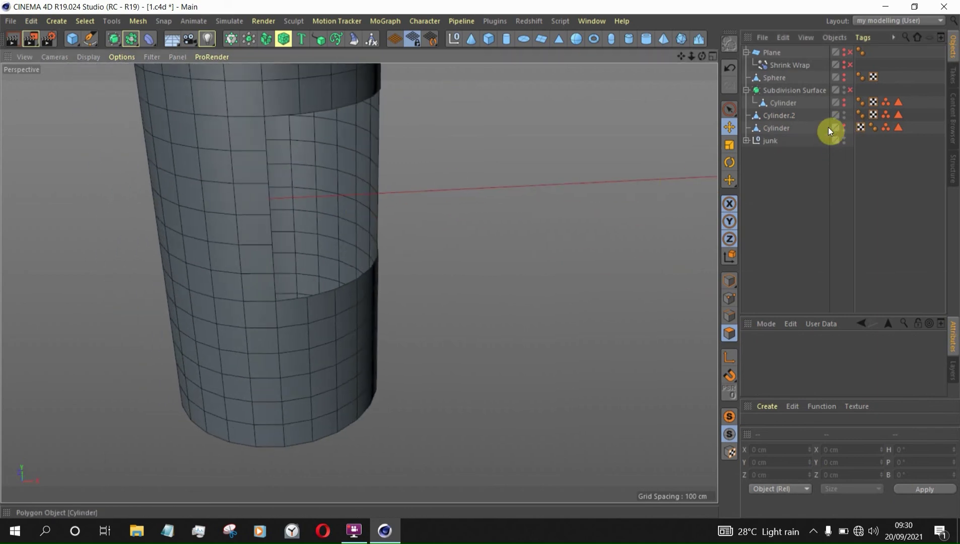
pyautogui.click(844, 126)
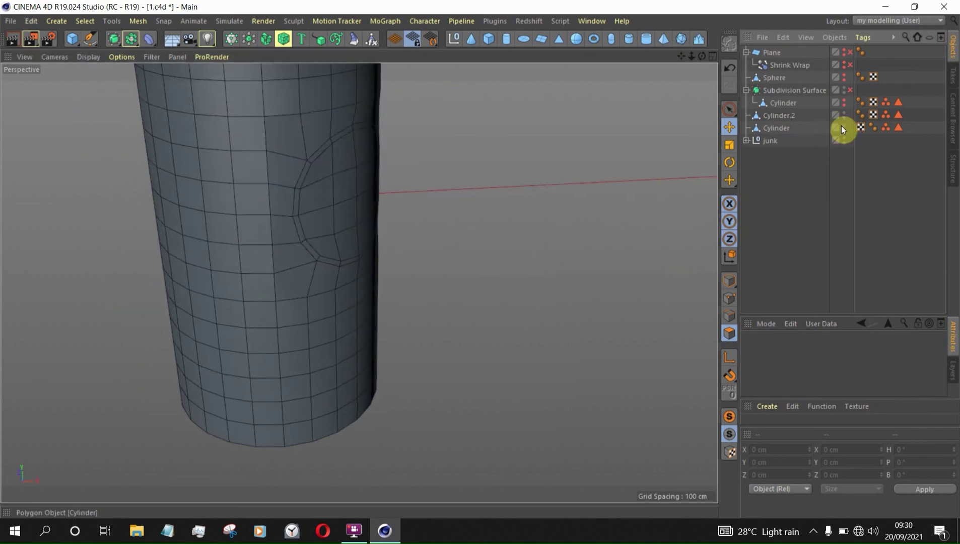
# Merge the Cylinder.2 body and the Cylinder patch into one object with Connect Objects + Delete
pyautogui.click(783, 115)
pyautogui.keyDown('ctrl'); pyautogui.click(782, 127); pyautogui.keyUp('ctrl')
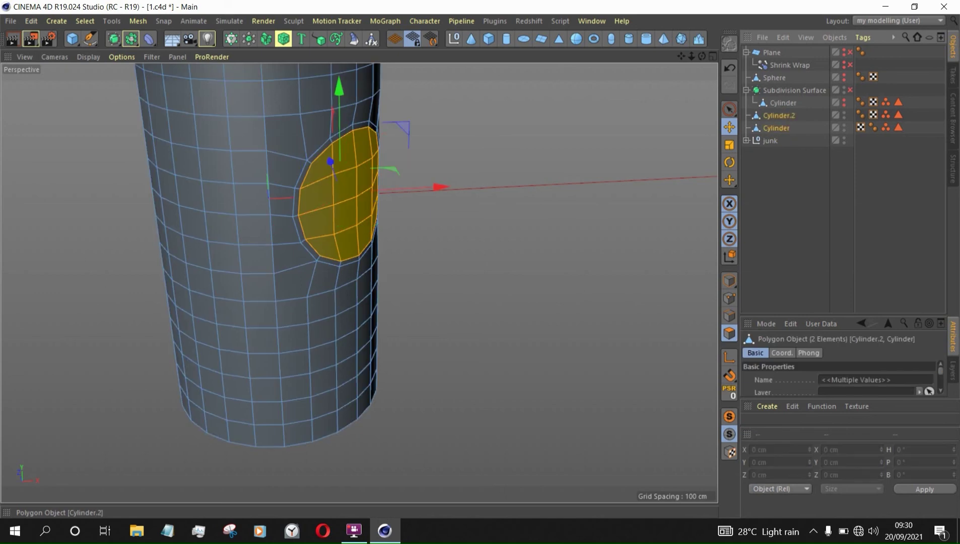
pyautogui.rightClick(776, 127)
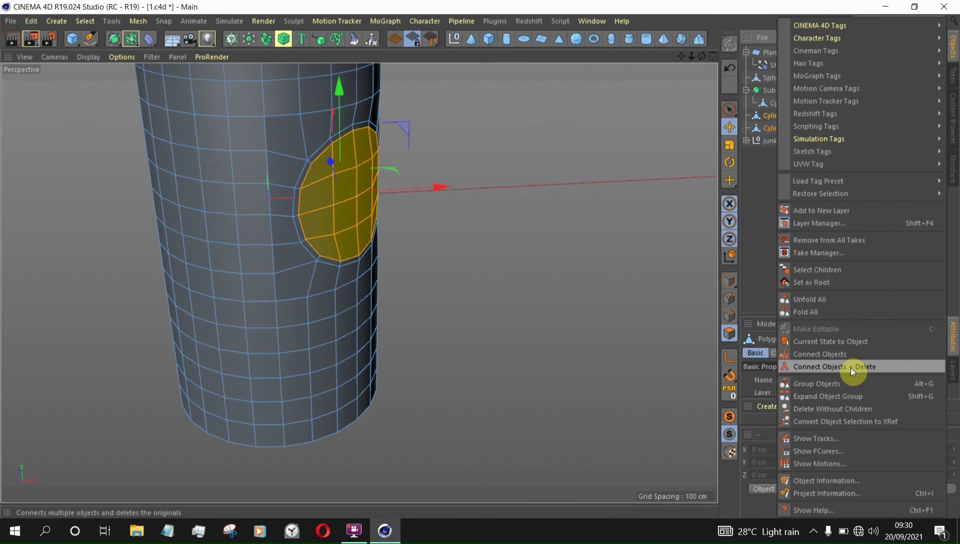
pyautogui.click(876, 370)
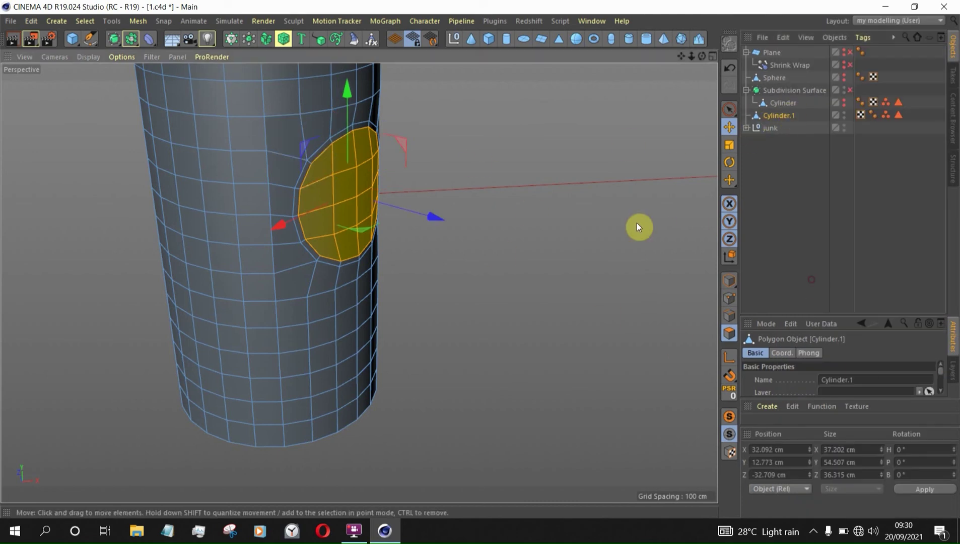
# Test the seam of the merged object by pulling one polygon beside the circle outward, and undo the move
pyautogui.press('Delete')
pyautogui.click(274, 130)
pyautogui.scroll(3, 267, 121)
pyautogui.keyDown('alt'); pyautogui.moveTo(258, 114); pyautogui.dragTo(398, 159); pyautogui.keyUp('alt')
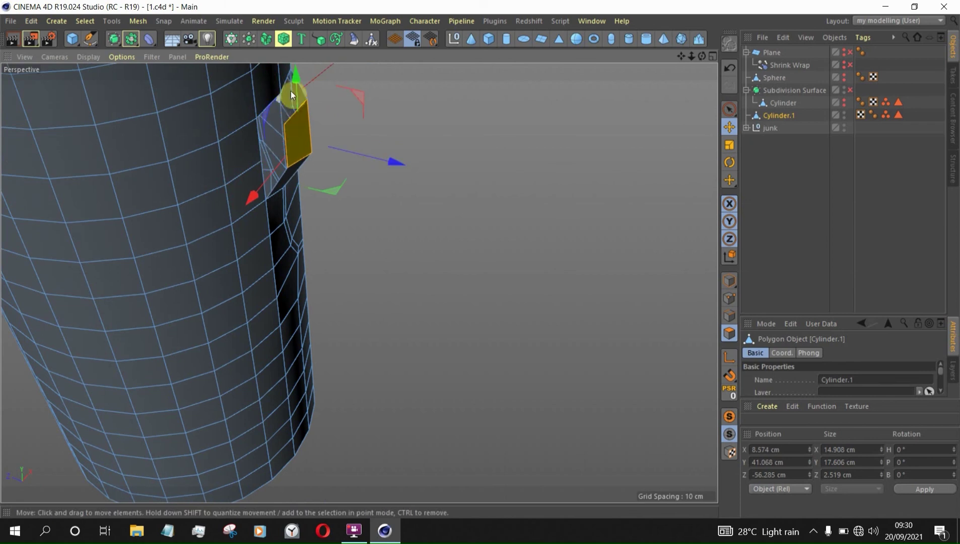
pyautogui.hotkey('ctrl', 'z')
pyautogui.keyDown('alt'); pyautogui.moveTo(338, 171); pyautogui.dragTo(185, 129); pyautogui.keyUp('alt')
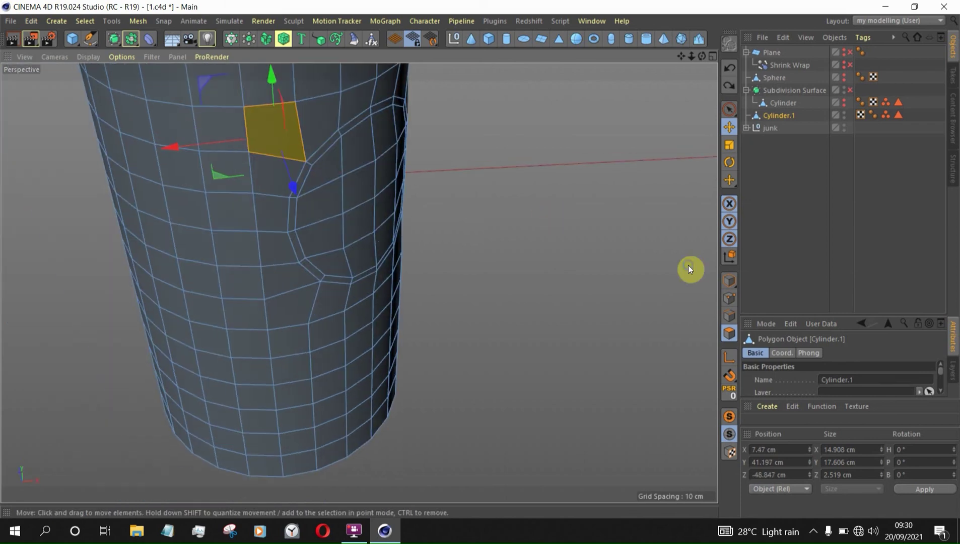
# Try Optimize with only the polygon beside the circle selected, test it by pulling that polygon outward, and undo the move
pyautogui.rightClick(687, 265)
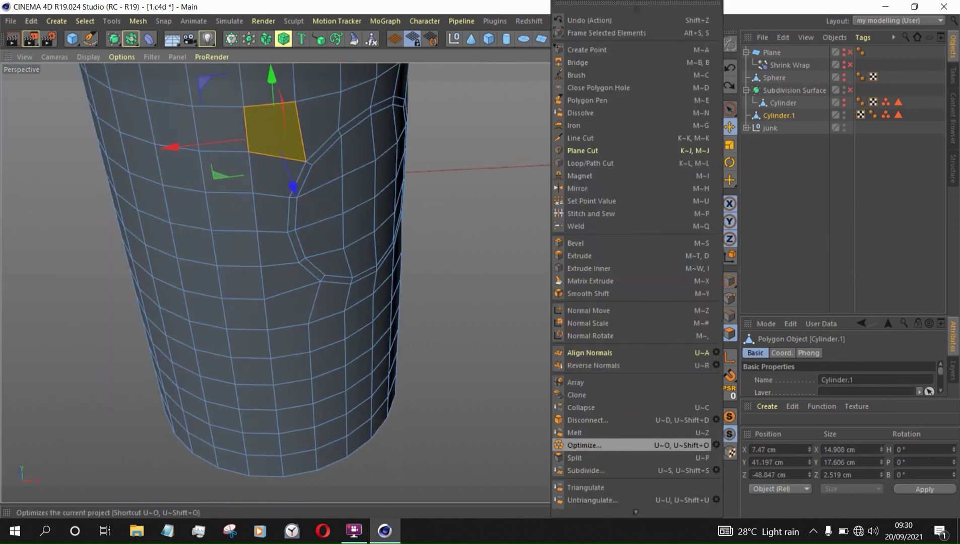
pyautogui.click(611, 444)
pyautogui.click(509, 149)
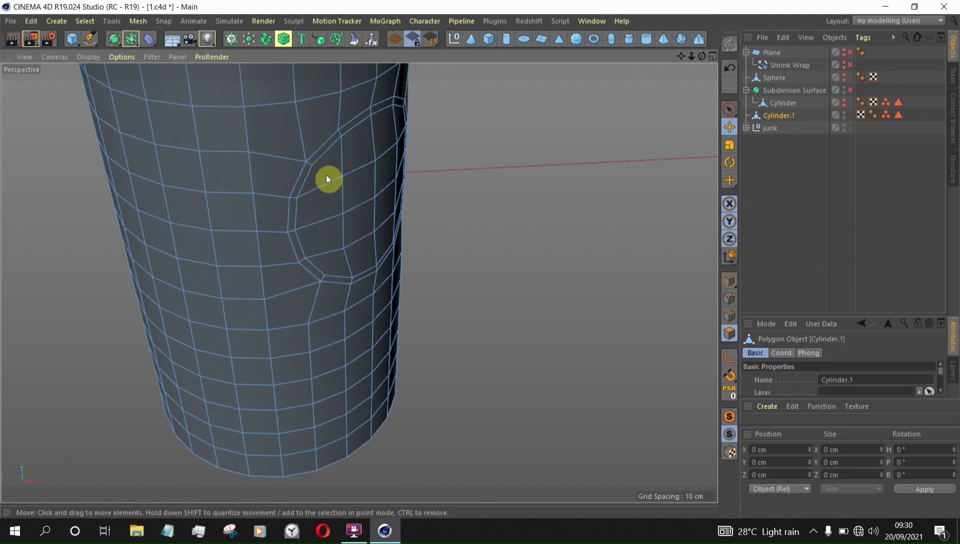
pyautogui.click(296, 134)
pyautogui.moveTo(294, 185); pyautogui.dragTo(315, 219)
pyautogui.keyDown('alt'); pyautogui.moveTo(287, 144); pyautogui.dragTo(338, 148); pyautogui.keyUp('alt')
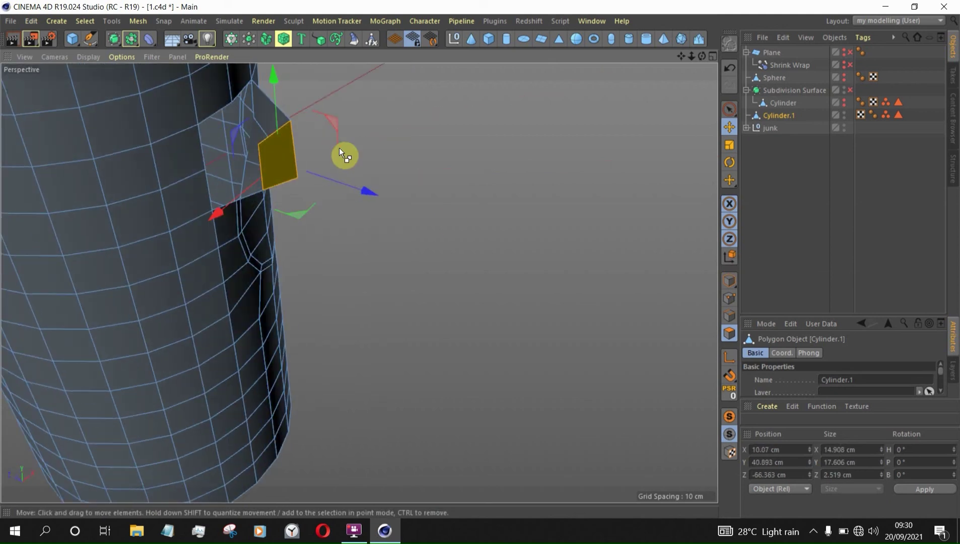
pyautogui.hotkey('ctrl', 'z')
pyautogui.scroll(-3, 264, 206)
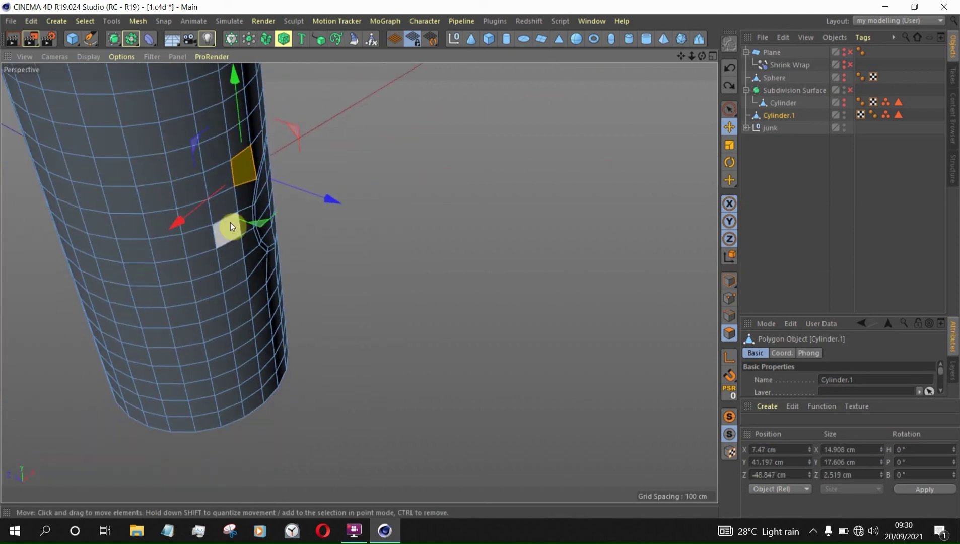
# Optimize the merged Cylinder.1 with all of its polygons selected, and clear the selection
pyautogui.hotkey('ctrl', 'a')
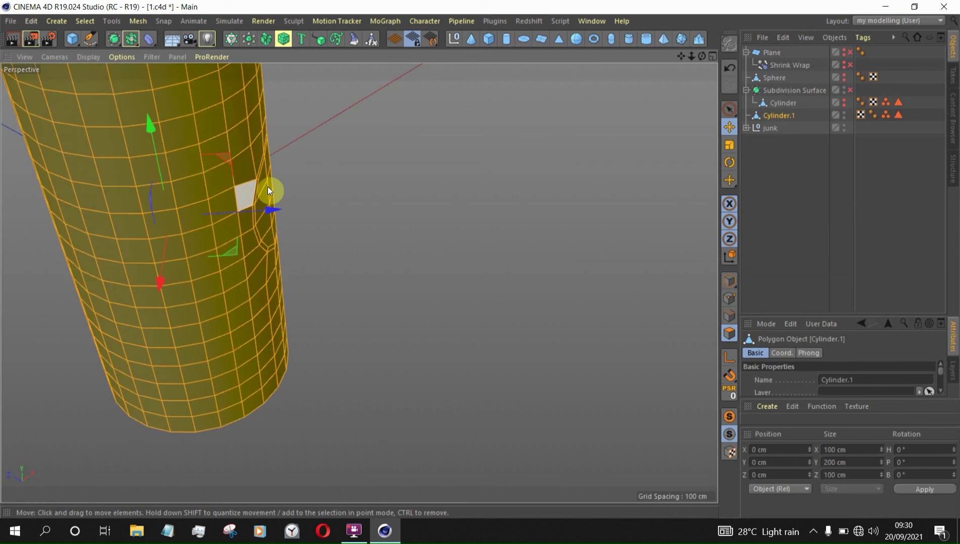
pyautogui.rightClick(367, 222)
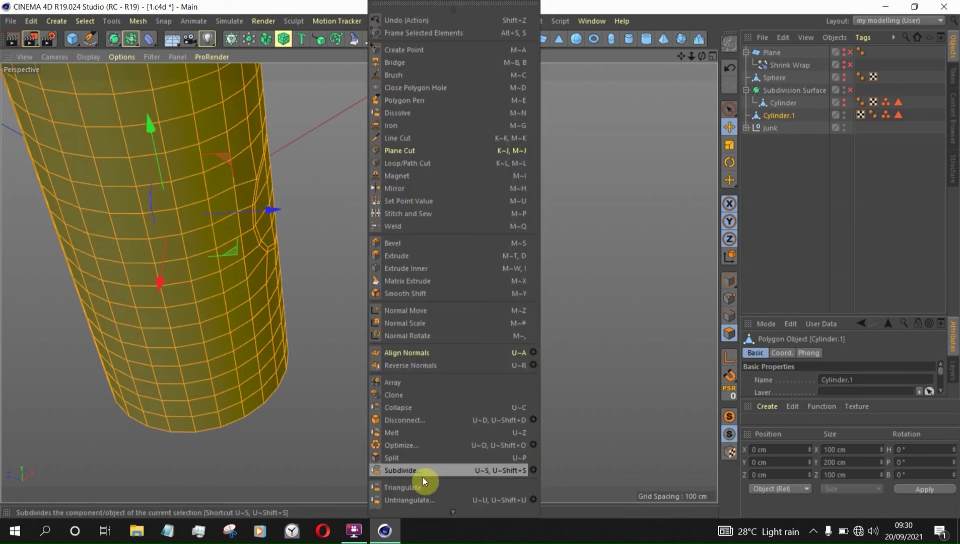
pyautogui.click(413, 447)
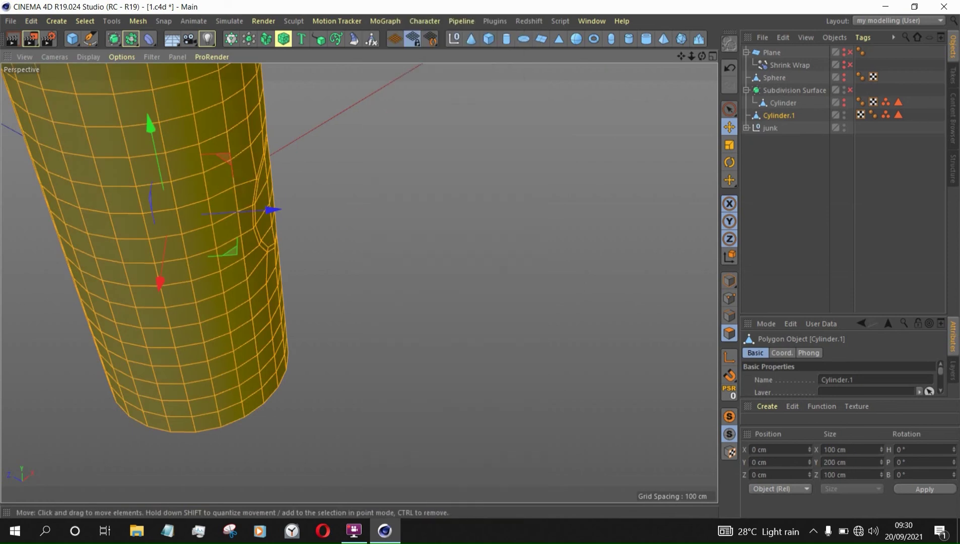
pyautogui.click(493, 245)
# Recheck the seam of the optimized mesh by pulling the polygon beside the circle, undo the move, and inspect the cylinder's surface
pyautogui.click(245, 174)
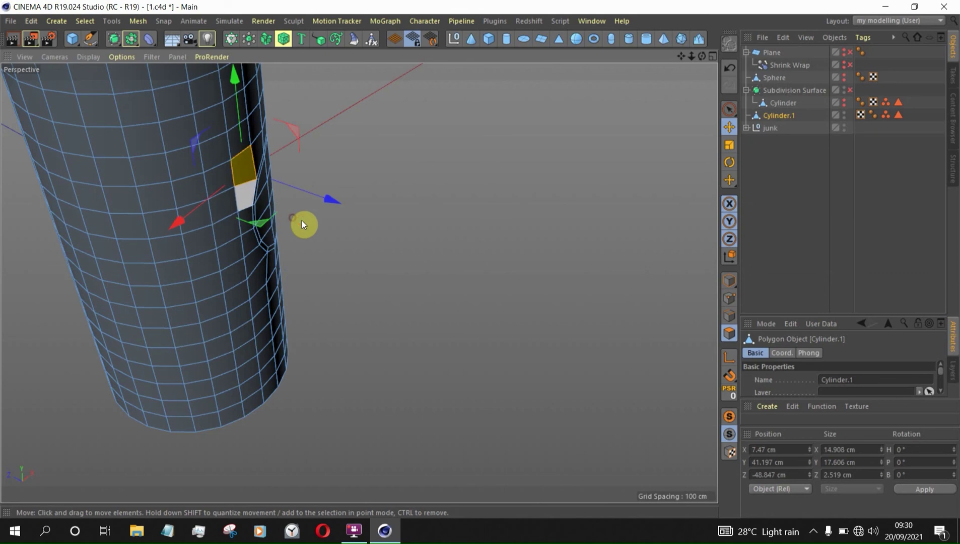
pyautogui.moveTo(332, 198); pyautogui.dragTo(353, 205)
pyautogui.hotkey('ctrl', 'z')
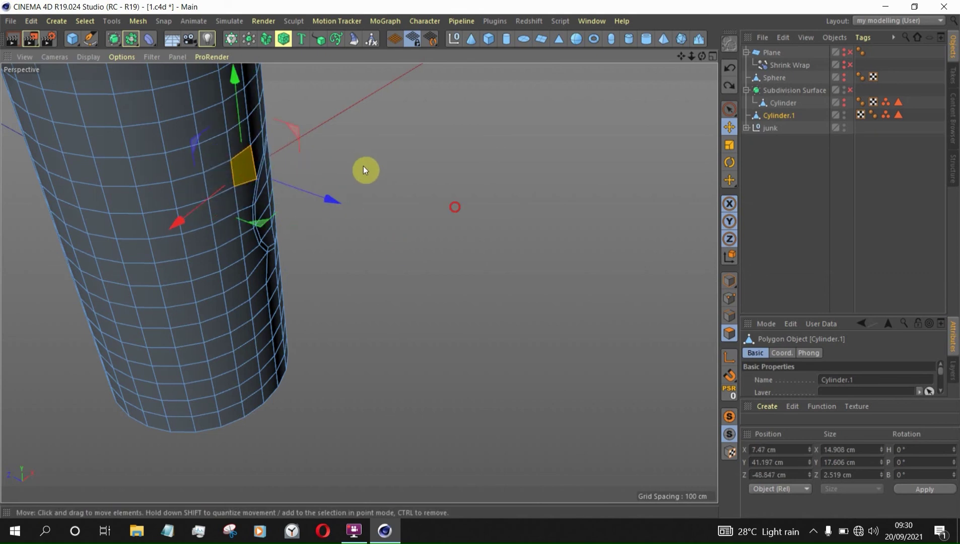
pyautogui.keyDown('alt'); pyautogui.moveTo(363, 166); pyautogui.dragTo(567, 262); pyautogui.keyUp('alt')
pyautogui.click(244, 276)
pyautogui.scroll(-2, 244, 276)
pyautogui.scroll(3, 325, 168)
pyautogui.keyDown('alt'); pyautogui.moveTo(322, 166); pyautogui.dragTo(558, 198); pyautogui.keyUp('alt')
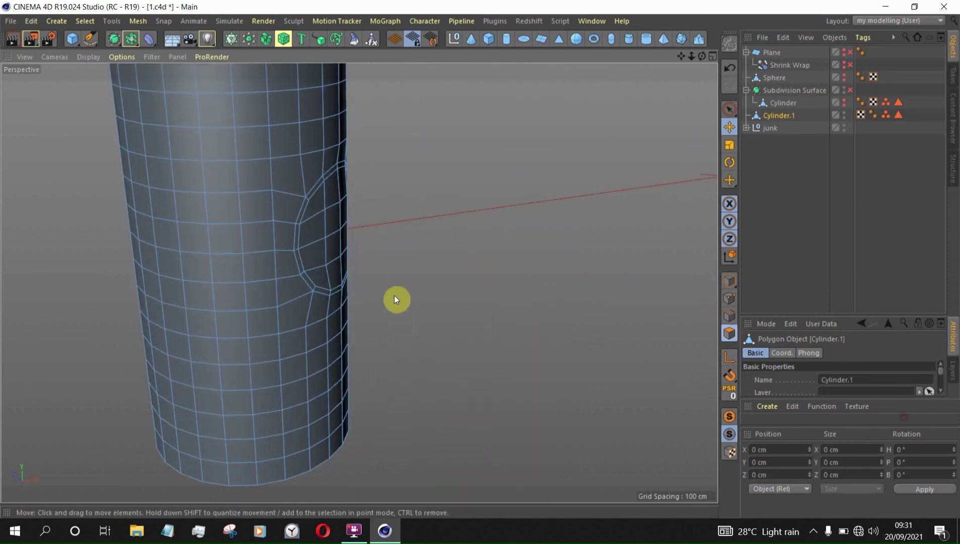
# Select all faces inside the inset circular ring and flatten them into a plane with the Scale tool
pyautogui.moveTo(323, 235)
pyautogui.keyDown('alt'); pyautogui.mouseDown()
pyautogui.moveTo(423, 257)
pyautogui.moveTo(403, 252)
pyautogui.moveTo(306, 275)
pyautogui.moveTo(281, 244)
pyautogui.moveTo(372, 333)
pyautogui.moveTo(293, 252)
pyautogui.moveTo(306, 212)
pyautogui.moveTo(381, 182)
pyautogui.moveTo(362, 275)
pyautogui.moveTo(339, 227)
pyautogui.mouseUp(); pyautogui.keyUp('alt')
pyautogui.hotkey('ctrl', 'z')
pyautogui.click(729, 109)
pyautogui.click(299, 264)
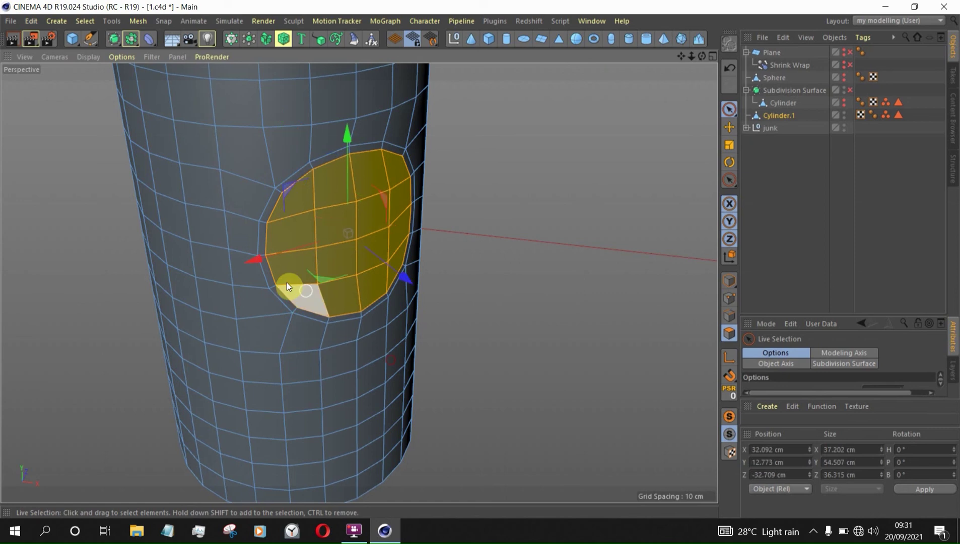
pyautogui.keyDown('alt'); pyautogui.moveTo(302, 284); pyautogui.dragTo(305, 217); pyautogui.keyUp('alt')
pyautogui.click(729, 146)
pyautogui.hotkey('ctrl', 'z')
# Push the flattened circular faces into the cylinder to about X 21.6, Y 12.8, Z -22.2 cm
pyautogui.click(729, 127)
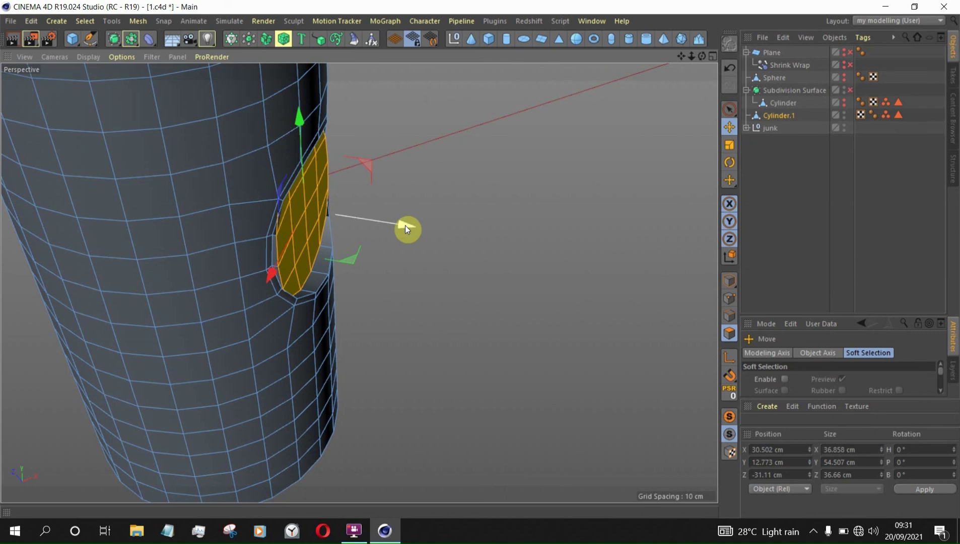
pyautogui.moveTo(405, 225); pyautogui.dragTo(321, 181)
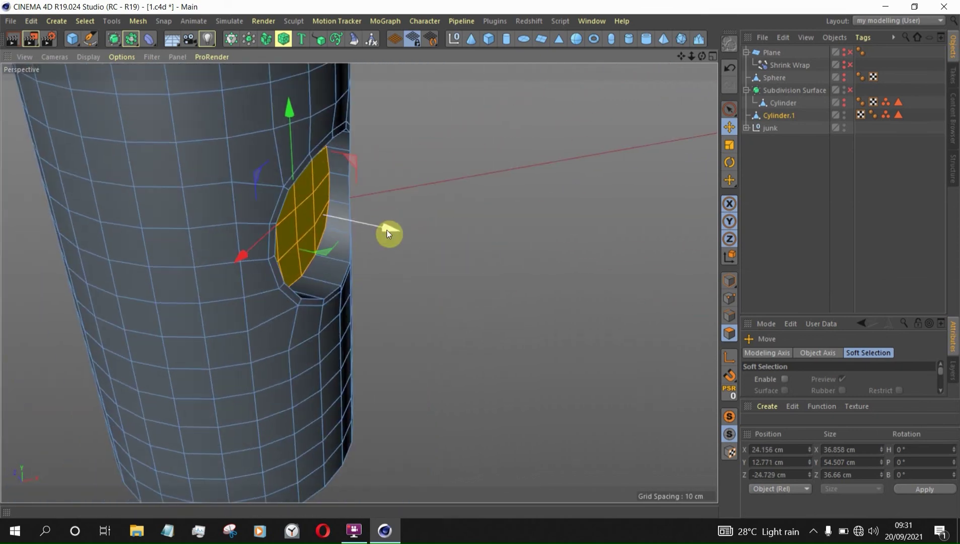
pyautogui.moveTo(387, 230); pyautogui.dragTo(372, 230)
pyautogui.keyDown('alt'); pyautogui.moveTo(368, 231); pyautogui.dragTo(268, 214); pyautogui.keyUp('alt')
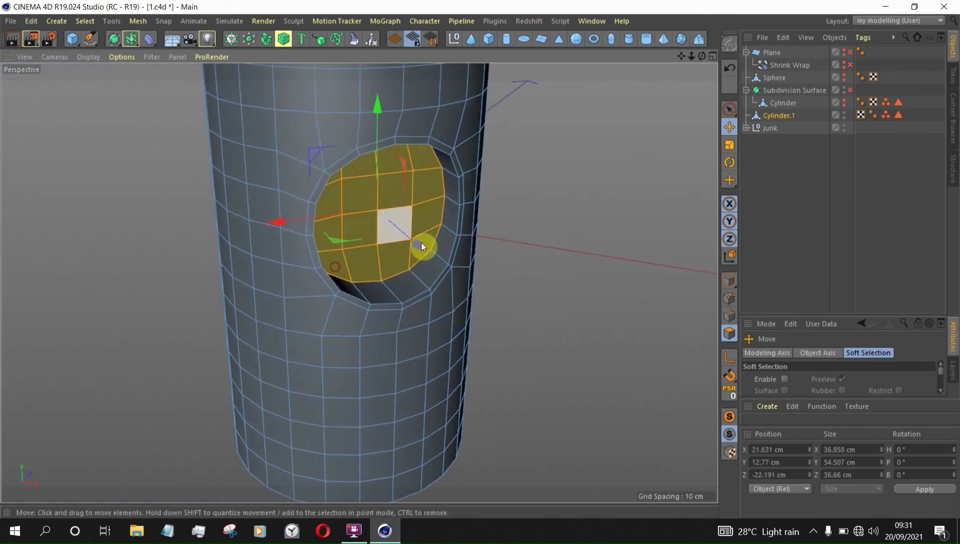
# Inset the selected recess floor faces with Extrude Inner to a size of about 34.3 × 50.9 × 34.1 cm
pyautogui.scroll(3, 506, 237)
pyautogui.scroll(-2, 202, 262)
pyautogui.scroll(-4, 352, 261)
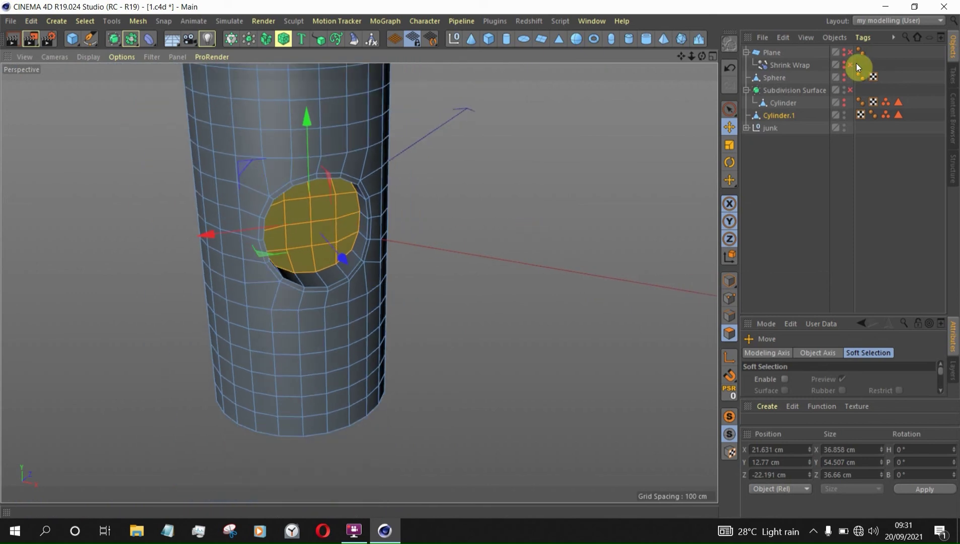
pyautogui.scroll(2, 364, 208)
pyautogui.rightClick(542, 208)
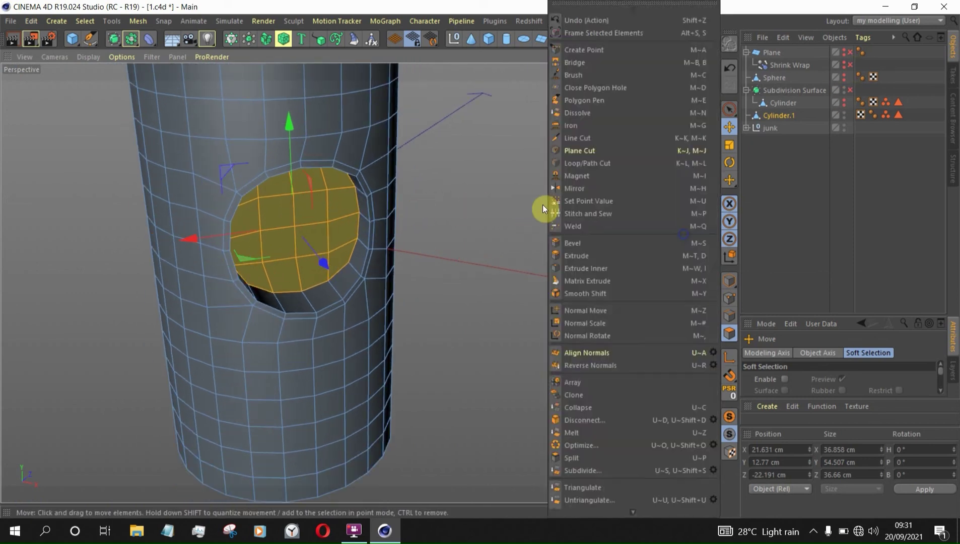
pyautogui.click(599, 268)
pyautogui.scroll(2, 367, 246)
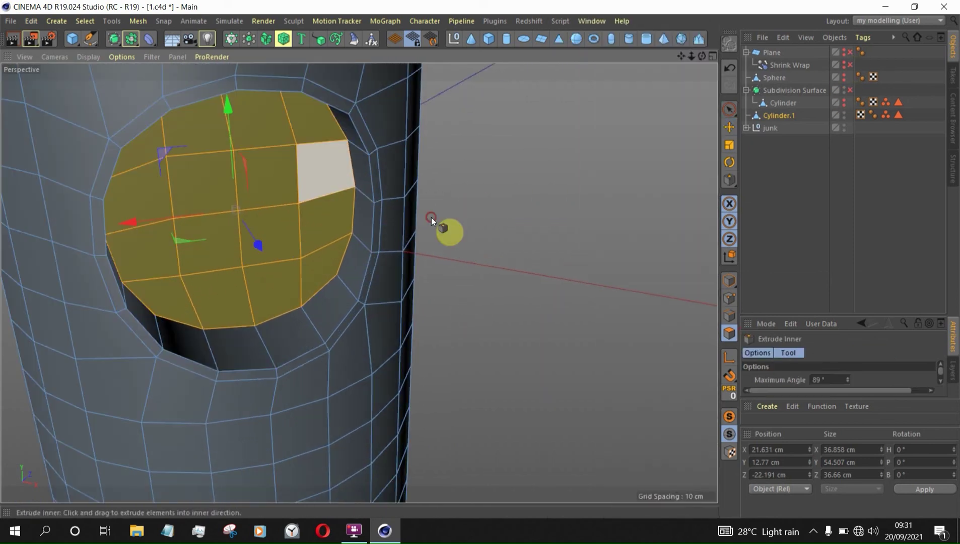
pyautogui.moveTo(431, 217); pyautogui.dragTo(600, 324)
pyautogui.keyDown('alt'); pyautogui.moveTo(306, 241); pyautogui.dragTo(337, 246); pyautogui.keyUp('alt')
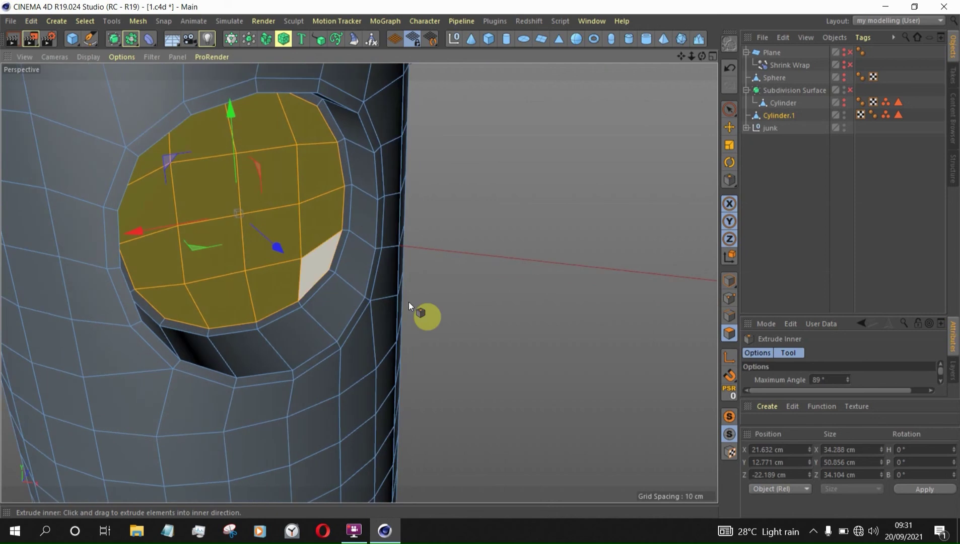
pyautogui.rightClick(499, 263)
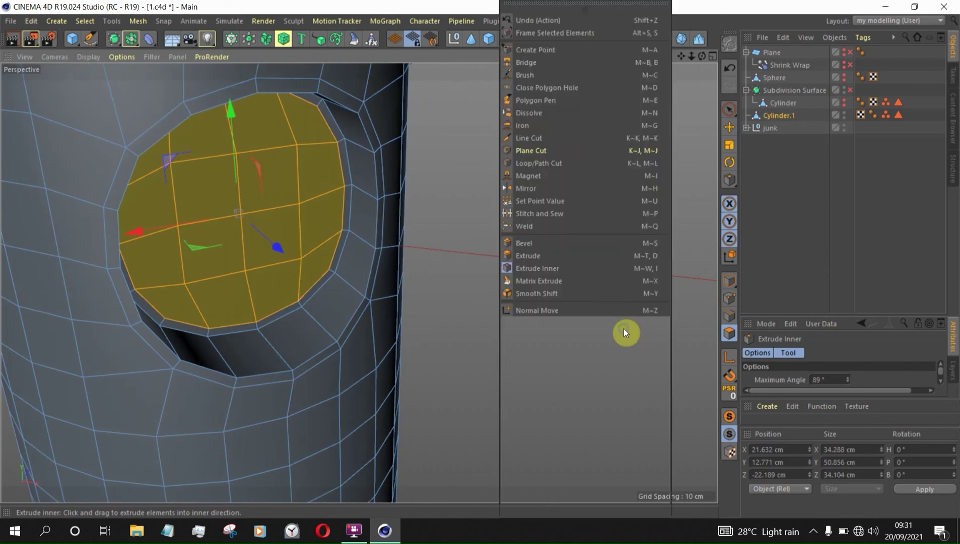
pyautogui.click(539, 137)
pyautogui.scroll(4, 278, 294)
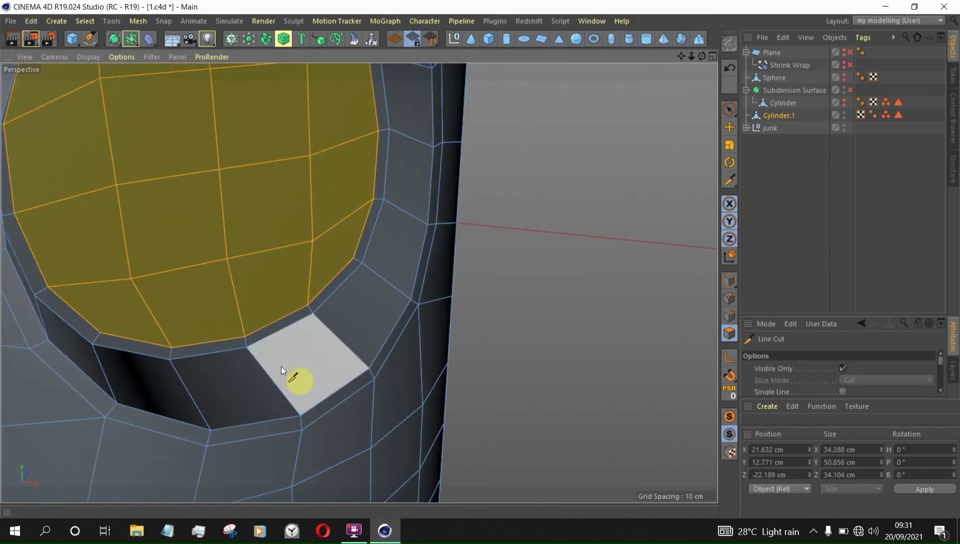
pyautogui.rightClick(666, 232)
pyautogui.press('Escape')
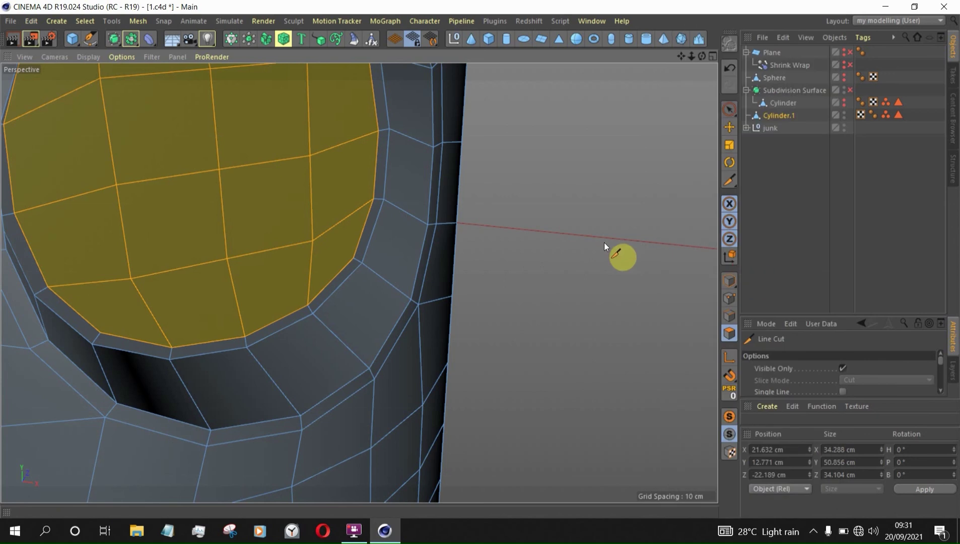
pyautogui.press('u')
pyautogui.press('l')
pyautogui.rightClick(621, 322)
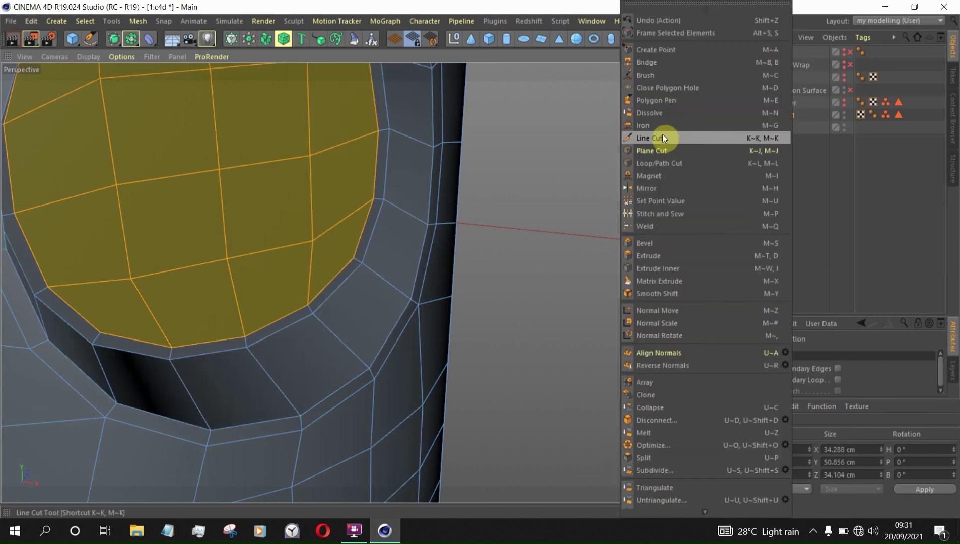
pyautogui.press('Escape')
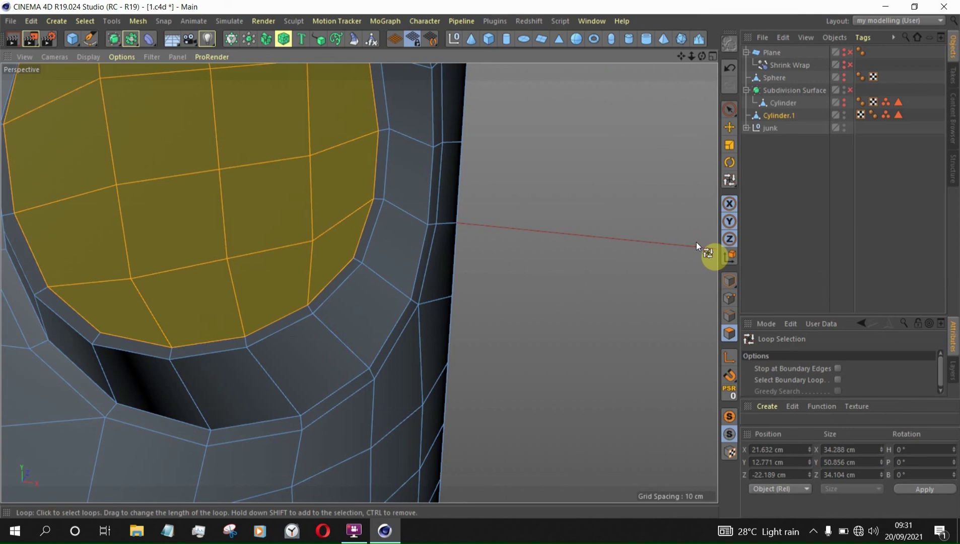
# Add two loop cuts around the recess wall, one close to the floor edge and one close to the outer rim
pyautogui.press('k')
pyautogui.press('l')
pyautogui.click(318, 323)
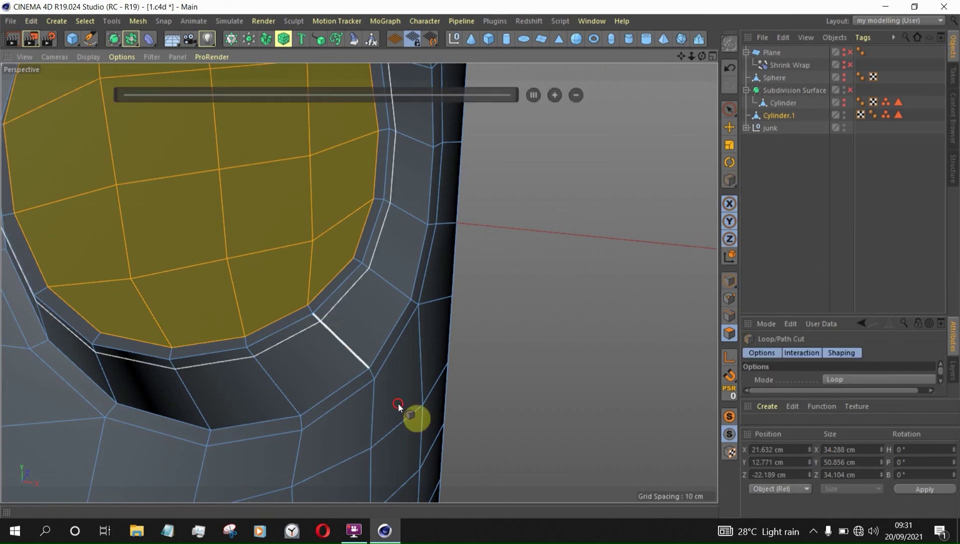
pyautogui.keyDown('alt'); pyautogui.moveTo(311, 332); pyautogui.dragTo(384, 352); pyautogui.keyUp('alt')
pyautogui.click(389, 350)
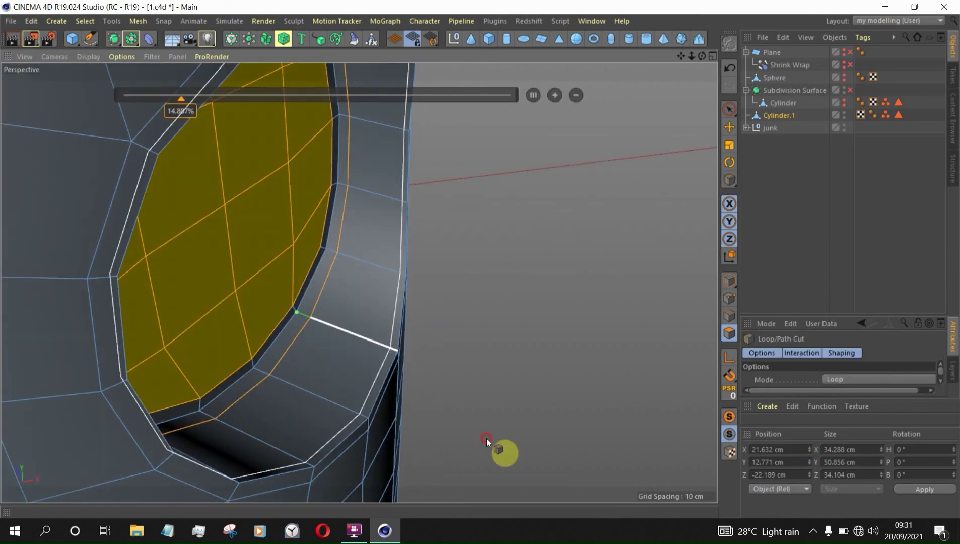
# Add three evenly spaced loop cuts around the middle of the recess wall, and clear the face selection
pyautogui.click(314, 392)
pyautogui.click(533, 95)
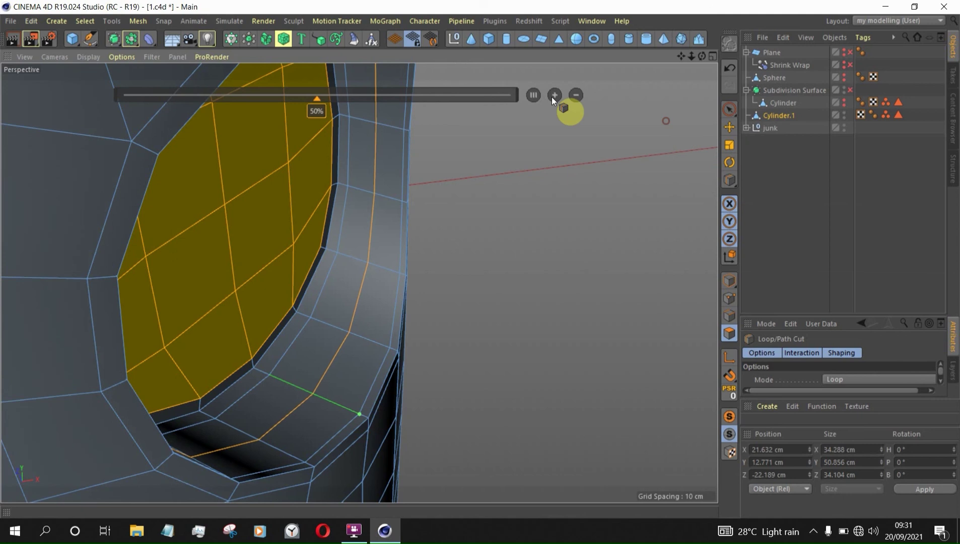
pyautogui.click(554, 95)
pyautogui.click(554, 96)
pyautogui.scroll(-4, 225, 281)
pyautogui.keyDown('alt'); pyautogui.moveTo(225, 281); pyautogui.dragTo(245, 280); pyautogui.keyUp('alt')
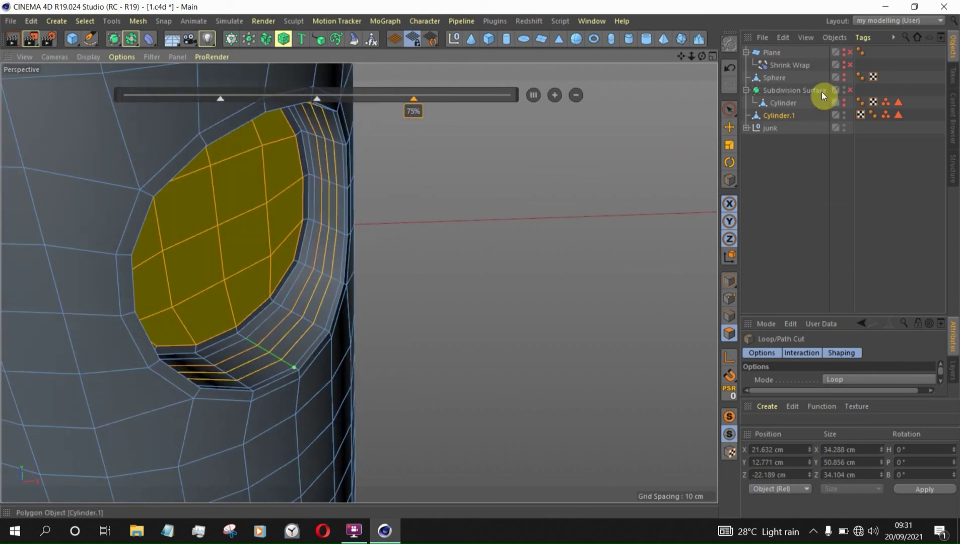
pyautogui.click(729, 128)
pyautogui.click(461, 267)
pyautogui.scroll(-5, 323, 241)
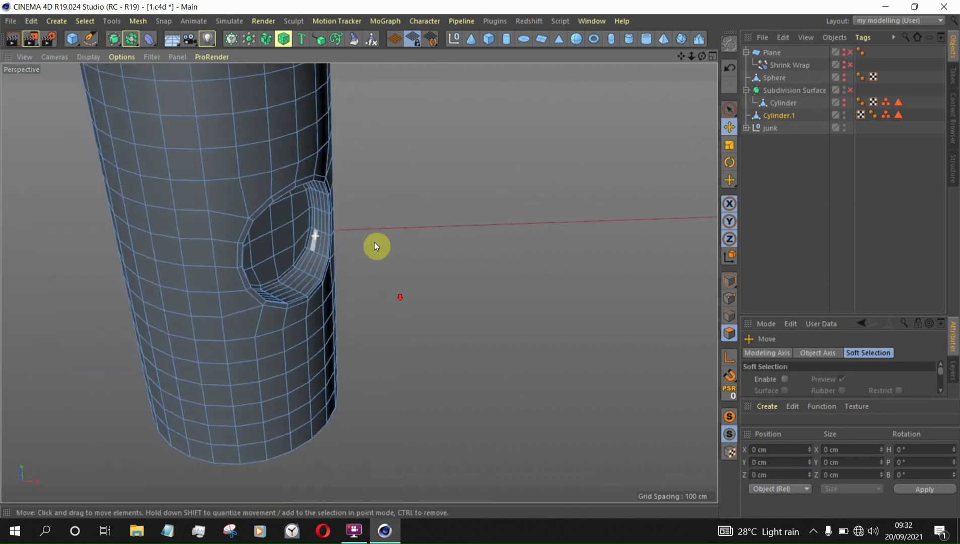
pyautogui.keyDown('alt'); pyautogui.moveTo(358, 282); pyautogui.dragTo(315, 217); pyautogui.keyUp('alt')
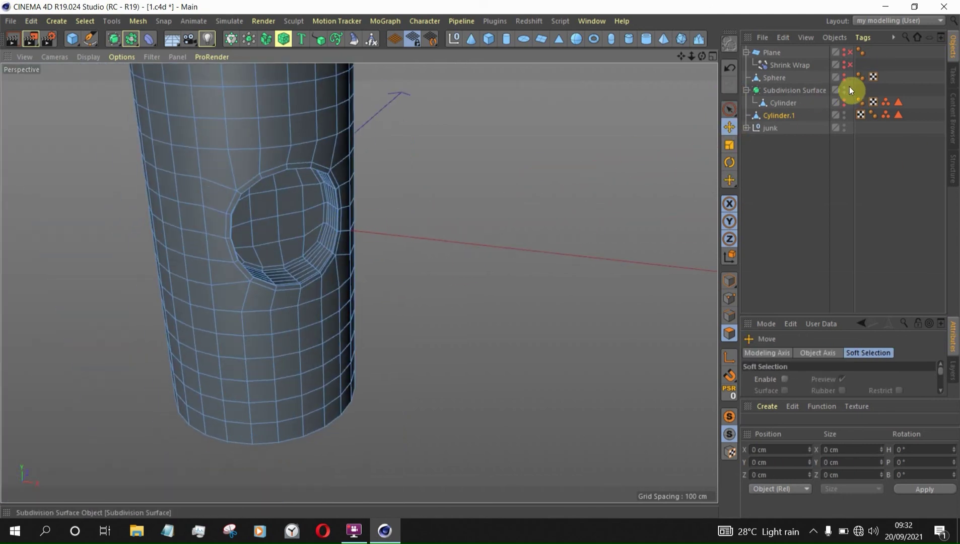
# Place Cylinder.1 under the Subdivision Surface and group it with Cylinder in a null
pyautogui.moveTo(789, 115)
pyautogui.mouseDown()
pyautogui.moveTo(794, 92)
pyautogui.moveTo(792, 107)
pyautogui.mouseUp()
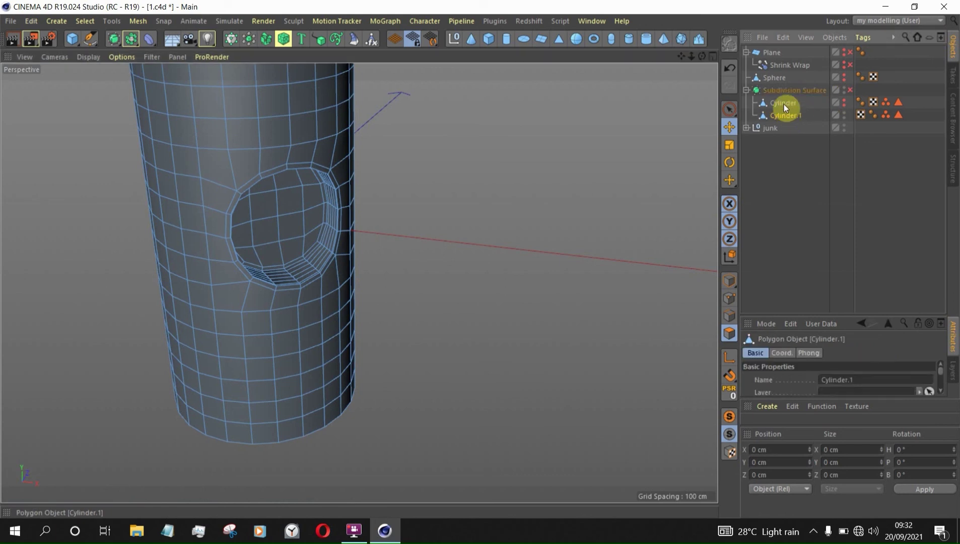
pyautogui.keyDown('ctrl'); pyautogui.click(783, 105); pyautogui.keyUp('ctrl')
pyautogui.hotkey('alt', 'g')
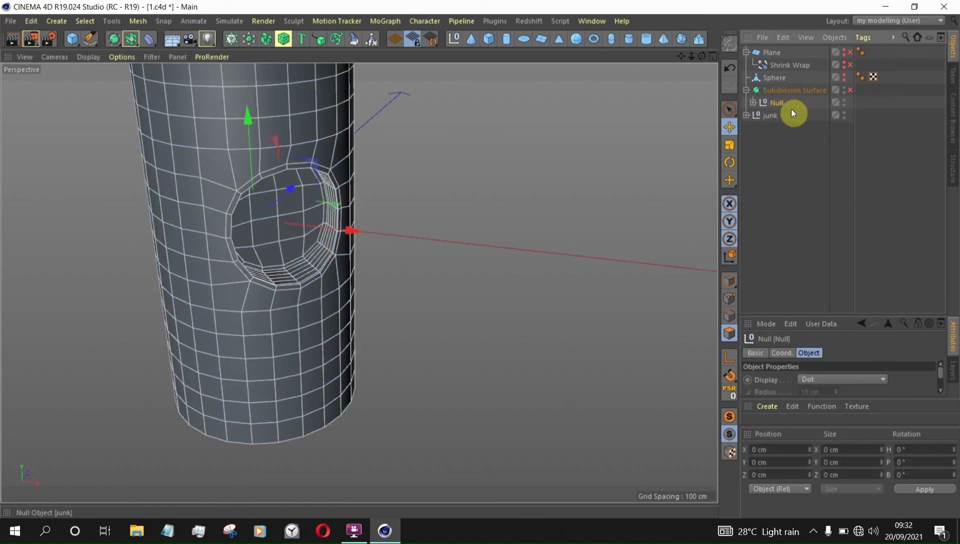
# Enable the Subdivision Surface, shade the viewport without wireframe lines, and inspect the smoothed recess
pyautogui.click(795, 179)
pyautogui.click(89, 57)
pyautogui.click(100, 76)
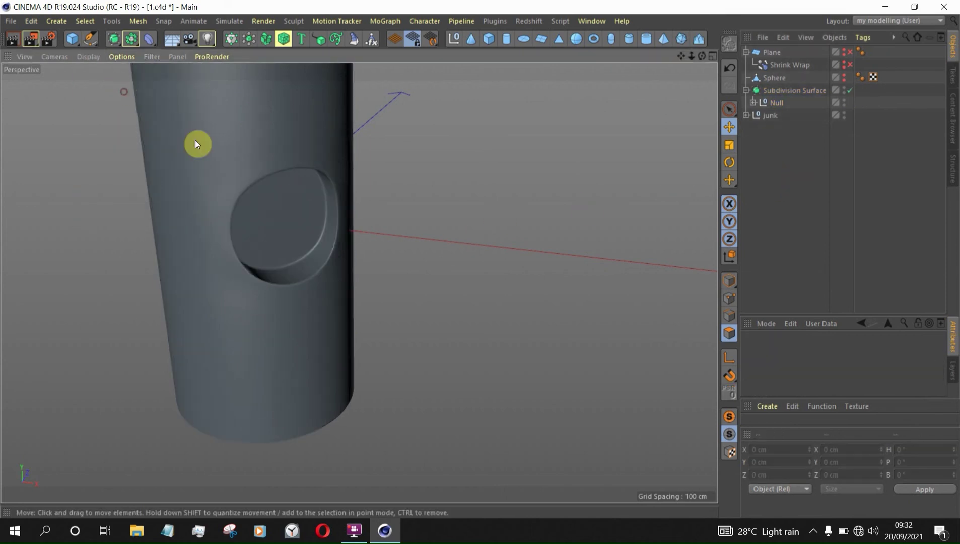
pyautogui.moveTo(197, 144)
pyautogui.keyDown('alt'); pyautogui.mouseDown()
pyautogui.moveTo(357, 175)
pyautogui.moveTo(168, 119)
pyautogui.moveTo(250, 101)
pyautogui.moveTo(302, 111)
pyautogui.moveTo(355, 135)
pyautogui.moveTo(341, 159)
pyautogui.moveTo(239, 147)
pyautogui.moveTo(204, 118)
pyautogui.moveTo(143, 123)
pyautogui.moveTo(148, 144)
pyautogui.moveTo(323, 152)
pyautogui.moveTo(386, 132)
pyautogui.moveTo(369, 180)
pyautogui.moveTo(248, 242)
pyautogui.moveTo(255, 274)
pyautogui.mouseUp(); pyautogui.keyUp('alt')
pyautogui.keyDown('alt'); pyautogui.moveTo(238, 225); pyautogui.dragTo(268, 212); pyautogui.keyUp('alt')
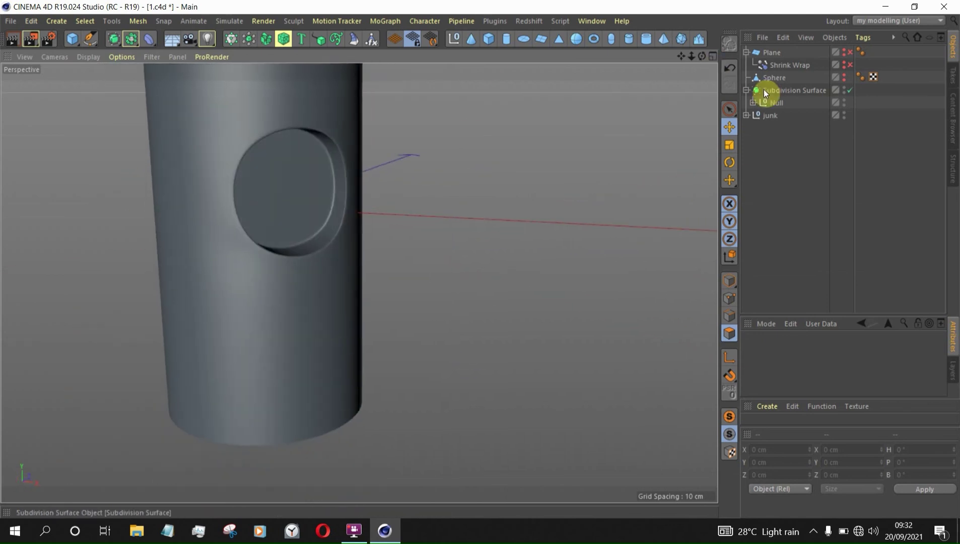
# Make the original Cylinder inside the null visible again and select it in Model mode
pyautogui.click(753, 102)
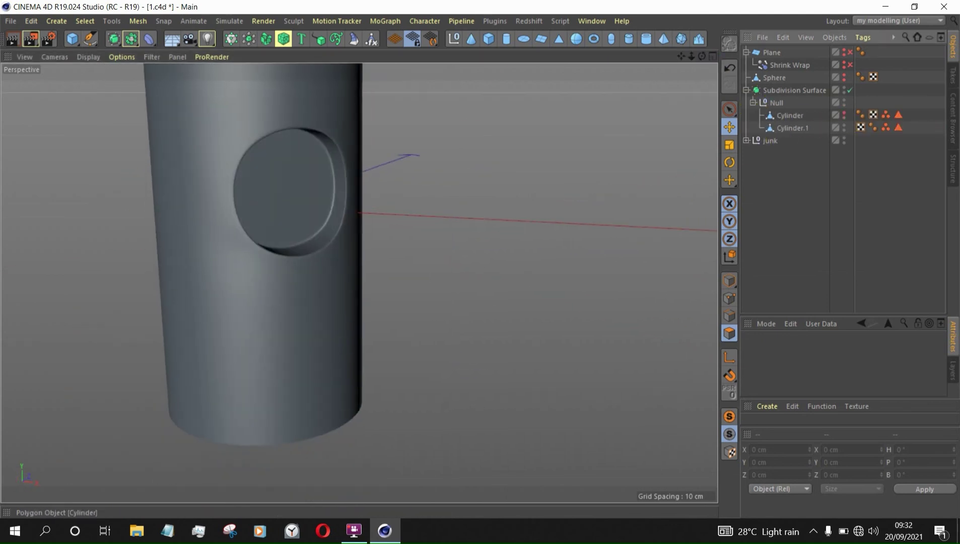
pyautogui.click(844, 113)
pyautogui.click(789, 115)
pyautogui.scroll(-3, 518, 230)
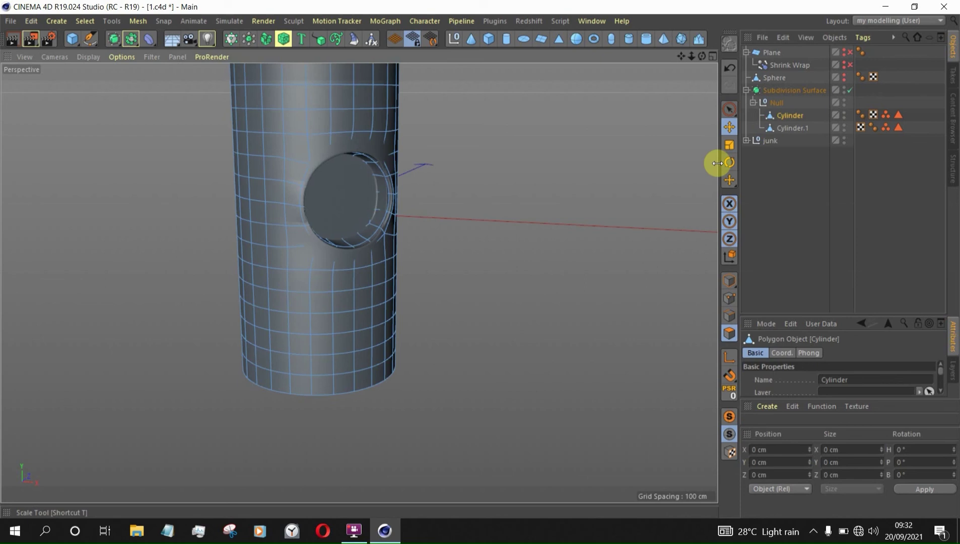
pyautogui.click(728, 282)
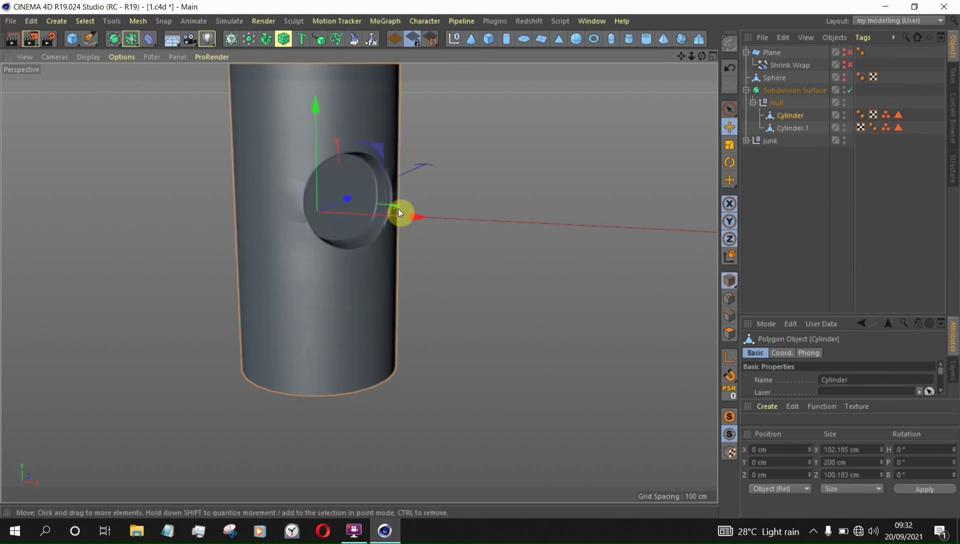
# Move the original Cylinder beside Cylinder.1, to about X -116.5 cm and Z -142.2 cm
pyautogui.keyDown('alt'); pyautogui.moveTo(354, 201); pyautogui.dragTo(320, 298); pyautogui.keyUp('alt')
pyautogui.moveTo(433, 184); pyautogui.dragTo(201, 200)
pyautogui.keyDown('alt'); pyautogui.moveTo(242, 206); pyautogui.dragTo(207, 230); pyautogui.keyUp('alt')
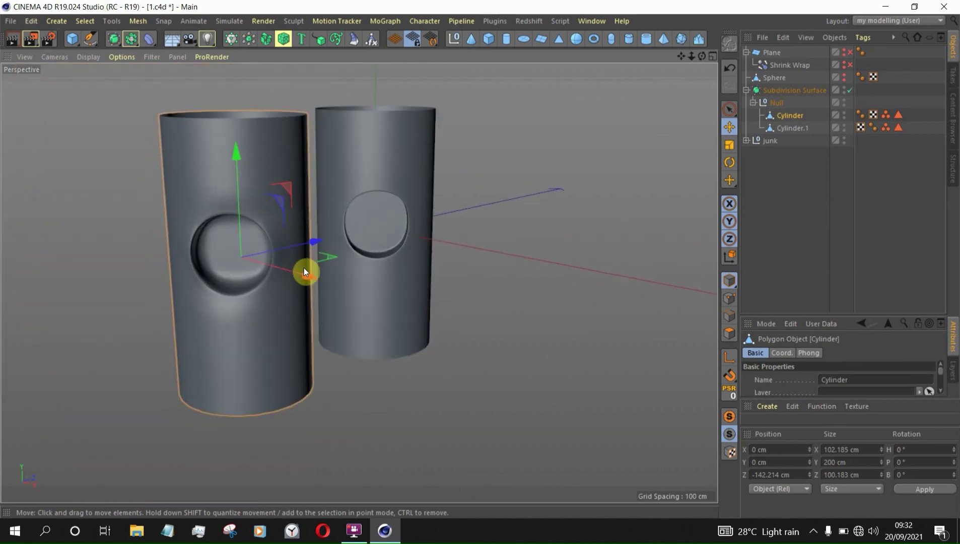
pyautogui.moveTo(304, 268); pyautogui.dragTo(168, 224)
# Compare the surface shading around the recesses of the two cylinders from several angles
pyautogui.keyDown('alt'); pyautogui.moveTo(268, 295); pyautogui.dragTo(180, 220); pyautogui.keyUp('alt')
pyautogui.keyDown('alt'); pyautogui.moveTo(326, 218); pyautogui.dragTo(468, 185); pyautogui.keyUp('alt')
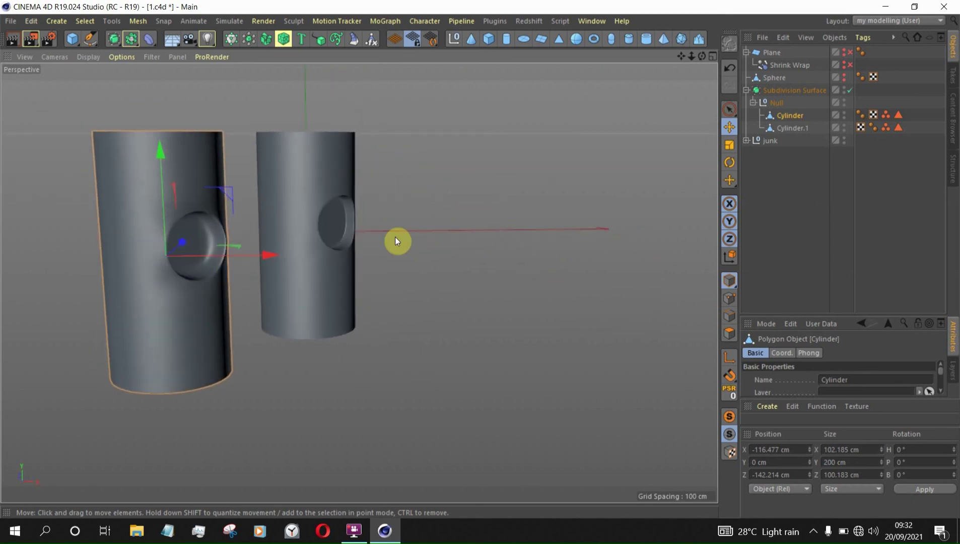
pyautogui.scroll(3, 374, 215)
pyautogui.keyDown('alt'); pyautogui.moveTo(373, 218); pyautogui.dragTo(276, 245); pyautogui.keyUp('alt')
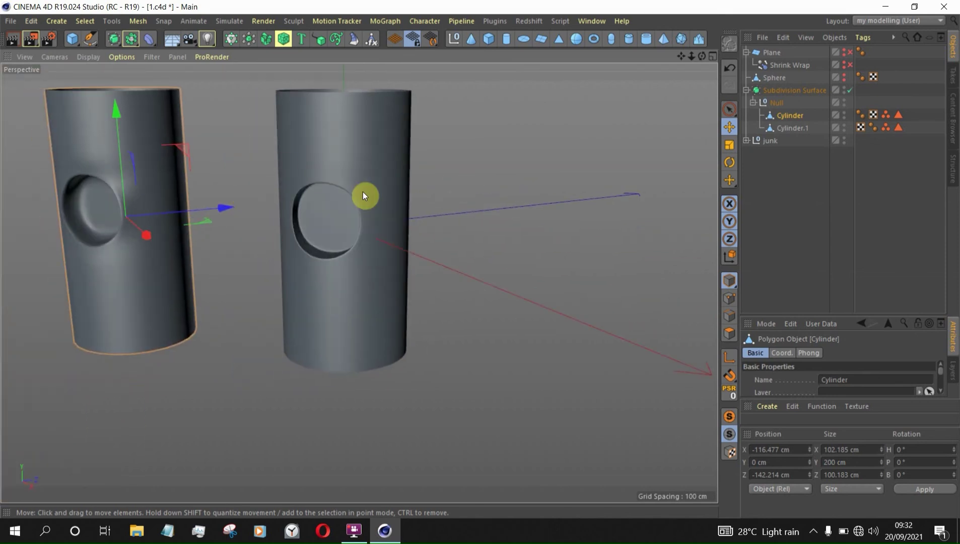
pyautogui.scroll(2, 348, 170)
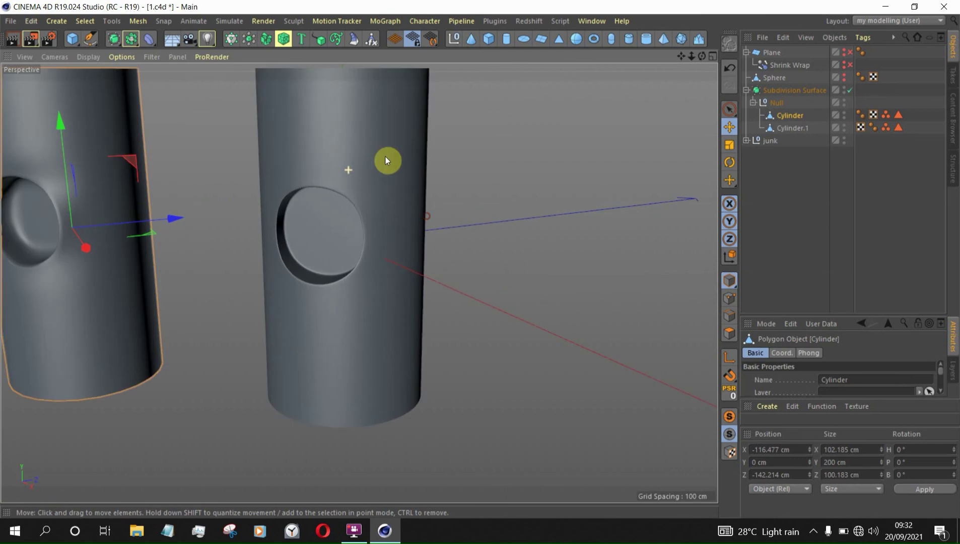
pyautogui.keyDown('alt'); pyautogui.moveTo(419, 158); pyautogui.dragTo(476, 162); pyautogui.keyUp('alt')
pyautogui.keyDown('alt'); pyautogui.moveTo(399, 171); pyautogui.dragTo(132, 203); pyautogui.keyUp('alt')
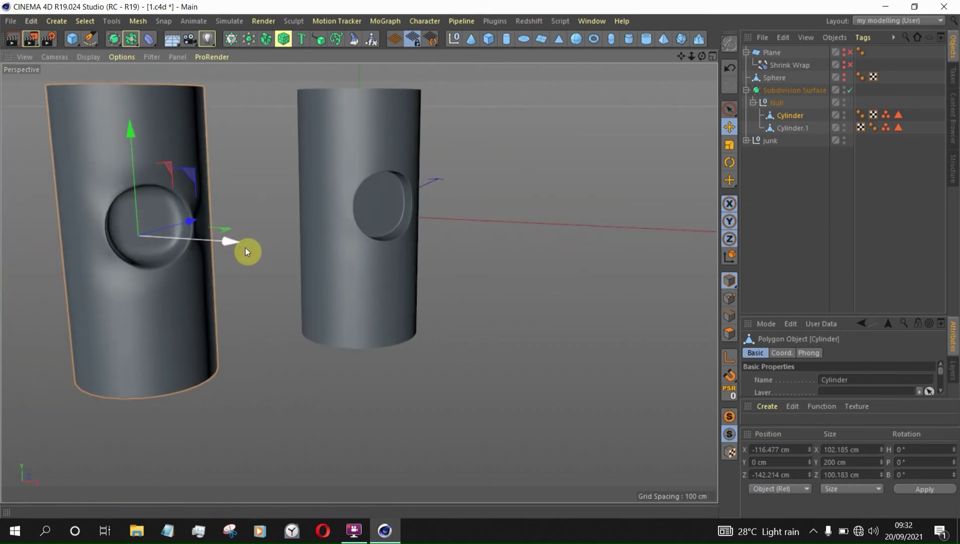
pyautogui.keyDown('alt'); pyautogui.moveTo(246, 251); pyautogui.dragTo(99, 278); pyautogui.keyUp('alt')
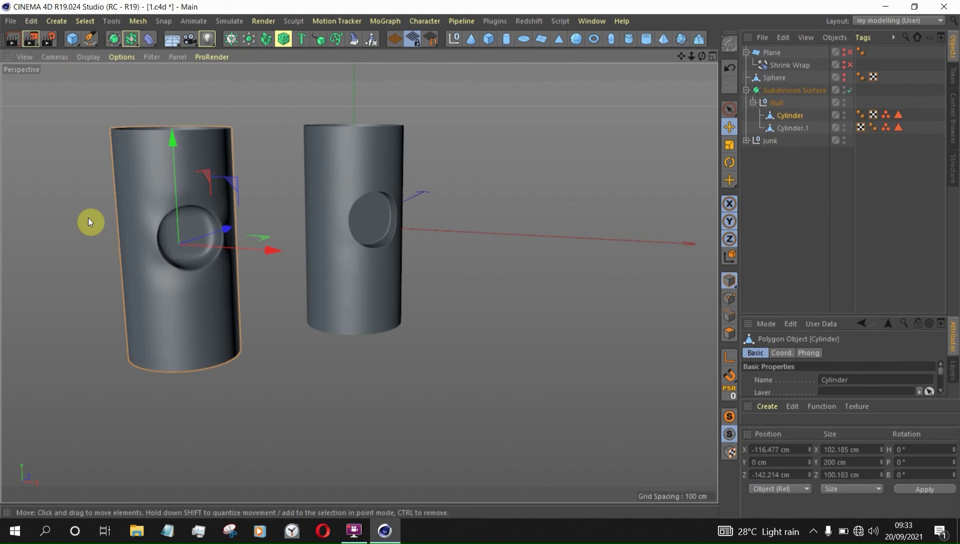
pyautogui.scroll(2, 86, 209)
pyautogui.scroll(-2, 182, 232)
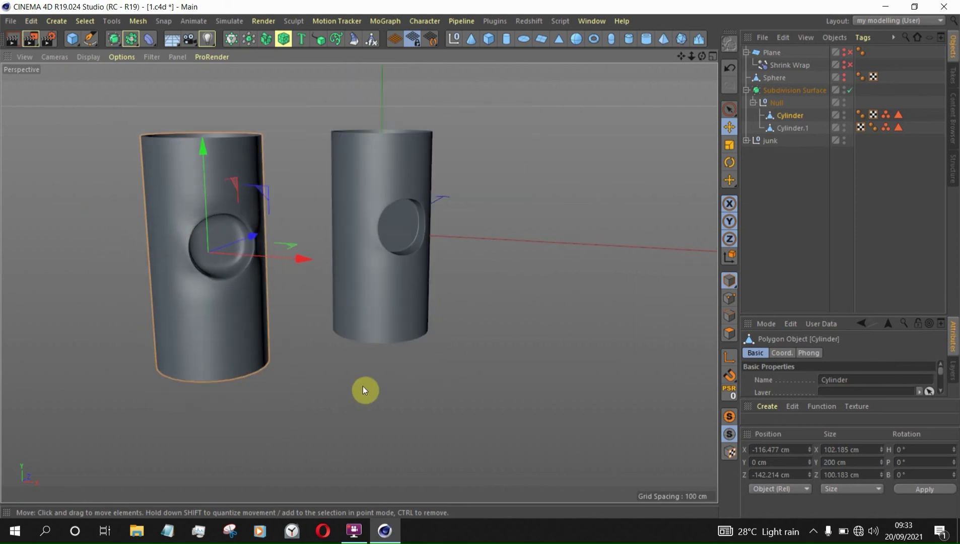
pyautogui.keyDown('alt'); pyautogui.moveTo(219, 274); pyautogui.dragTo(225, 248); pyautogui.keyUp('alt')
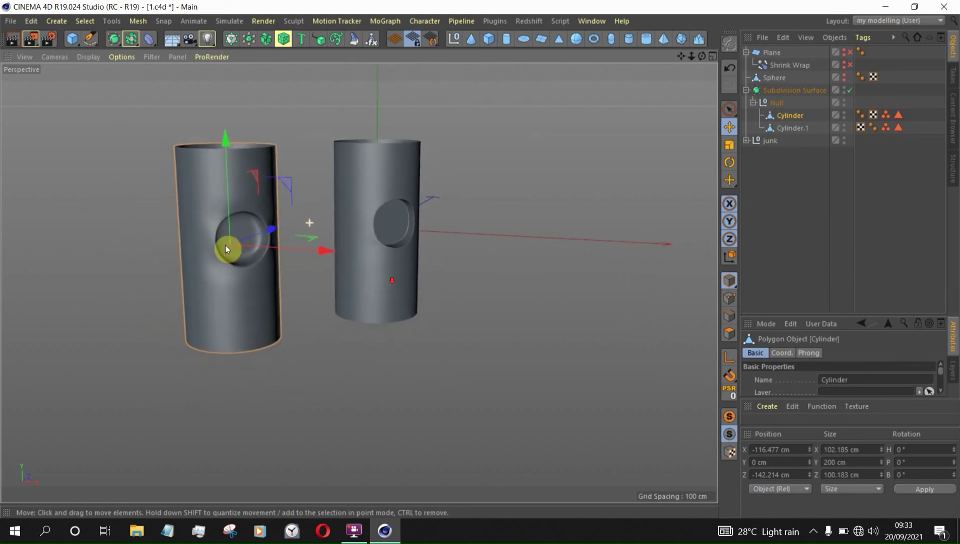
pyautogui.scroll(2, 226, 244)
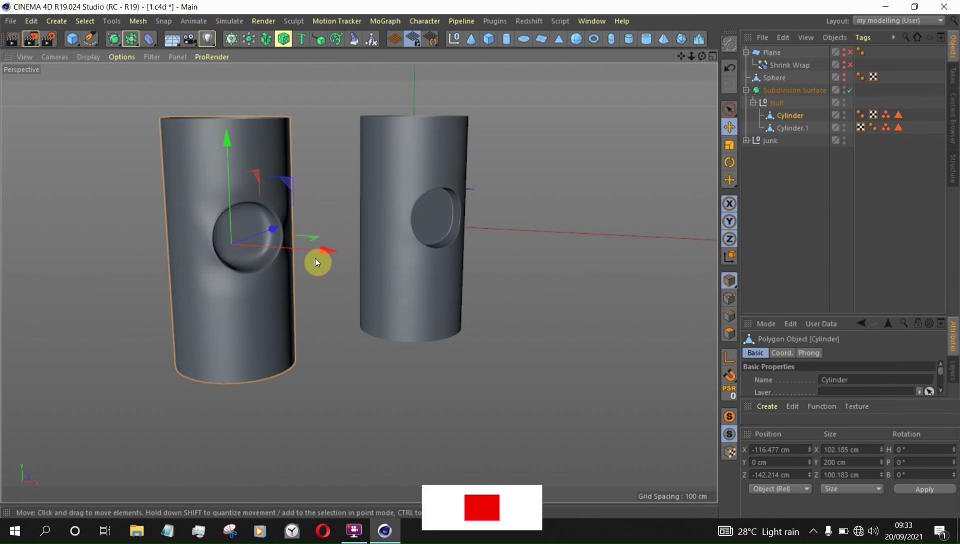